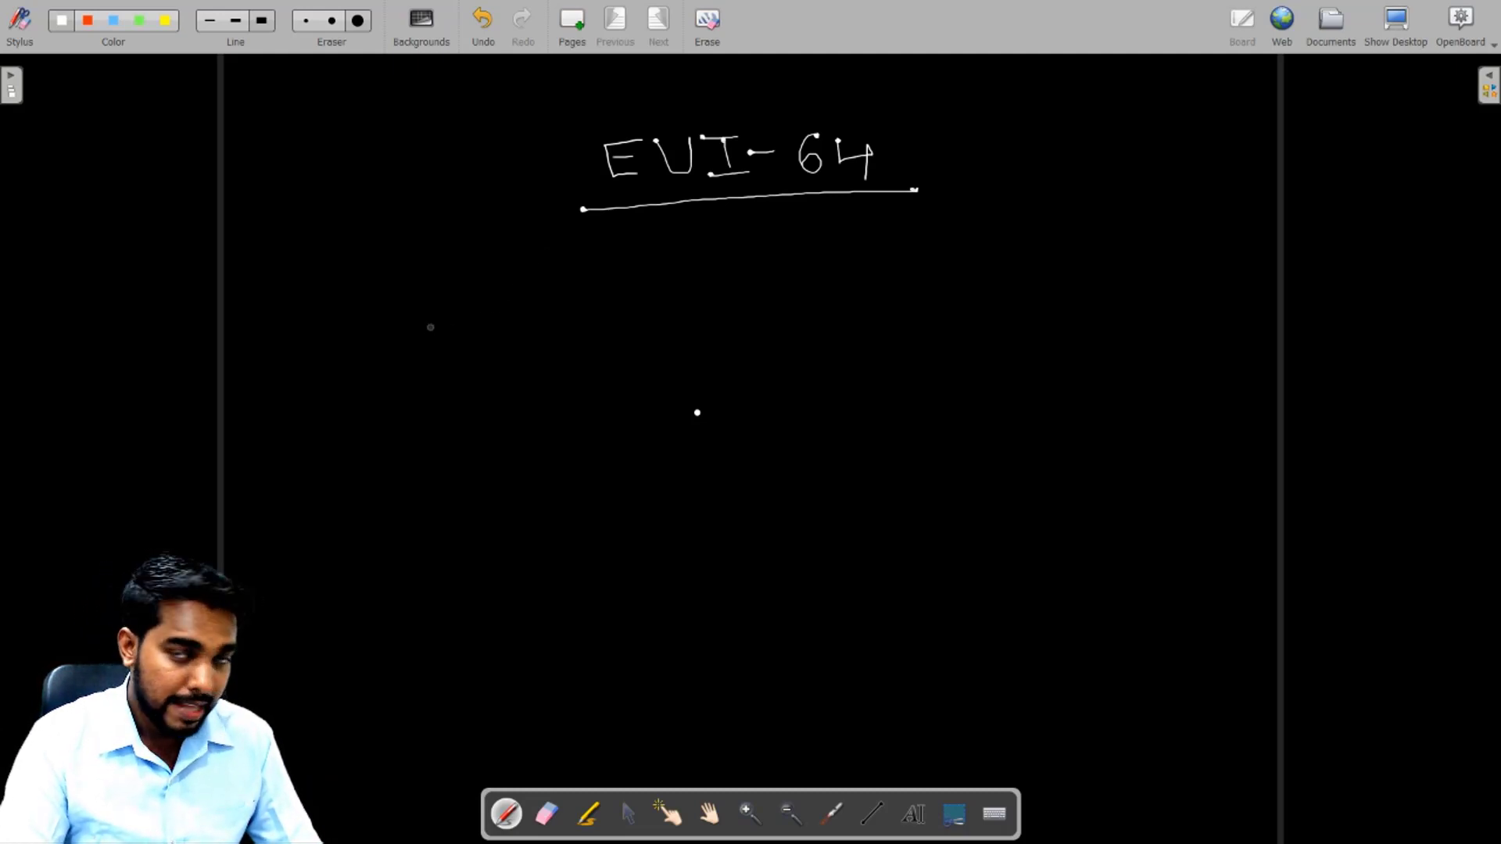
Step: Draw the address brackets and label them 128 and 64
{"action": "mouse_move", "coordinate": [397, 331]}
{"action": "left_mouse_down"}
{"action": "mouse_move", "coordinate": [460, 352]}
{"action": "mouse_move", "coordinate": [570, 347]}
{"action": "mouse_move", "coordinate": [572, 310]}
{"action": "left_mouse_up"}
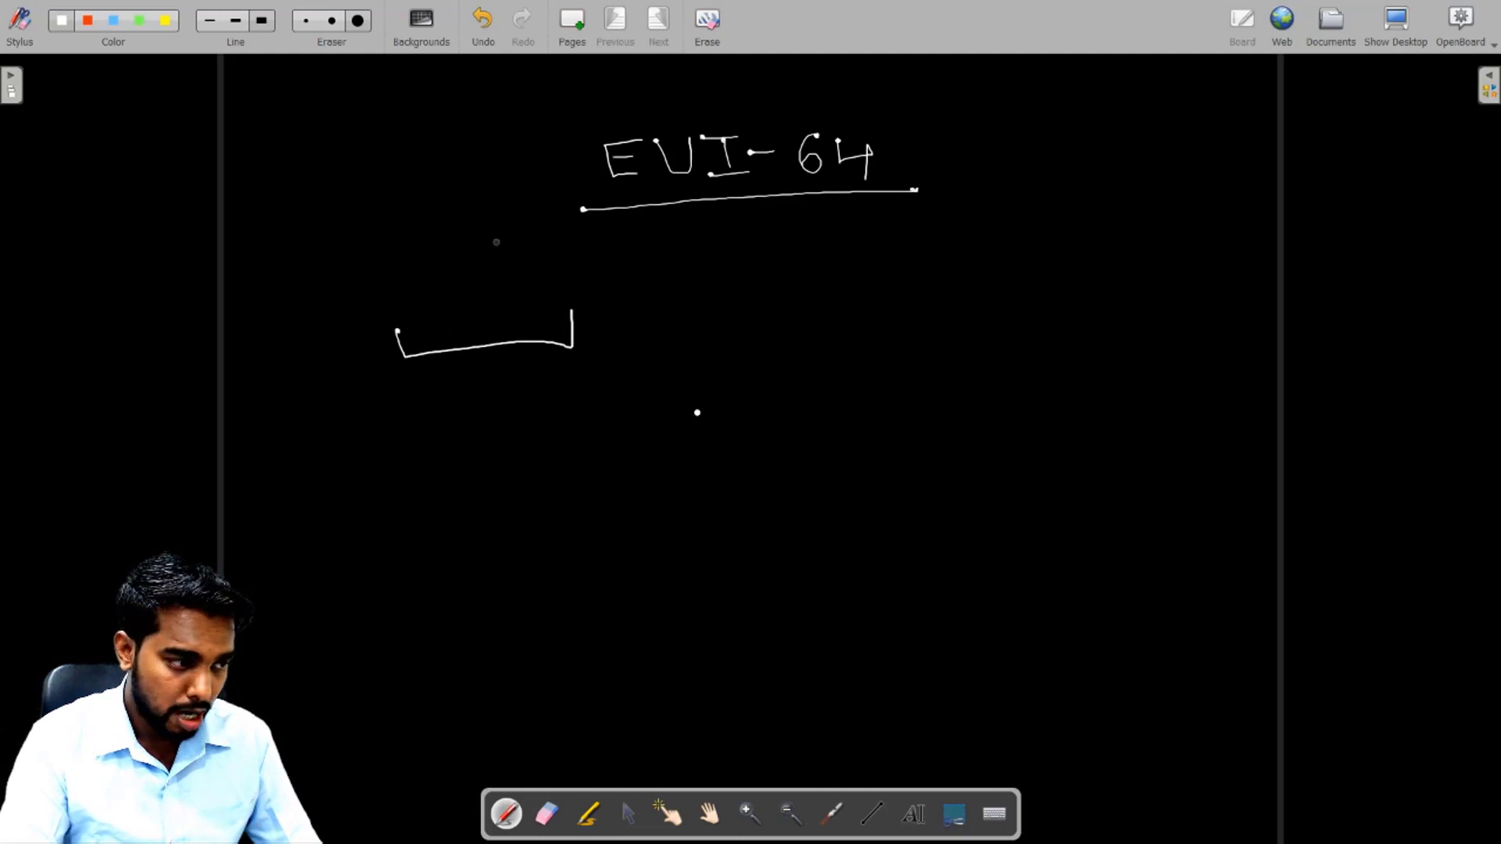
{"action": "mouse_move", "coordinate": [497, 240]}
{"action": "left_mouse_down"}
{"action": "mouse_move", "coordinate": [504, 277]}
{"action": "mouse_move", "coordinate": [546, 274]}
{"action": "left_mouse_up"}
{"action": "mouse_move", "coordinate": [544, 244]}
{"action": "left_mouse_down"}
{"action": "mouse_move", "coordinate": [603, 354]}
{"action": "mouse_move", "coordinate": [788, 341]}
{"action": "mouse_move", "coordinate": [788, 305]}
{"action": "left_mouse_up"}
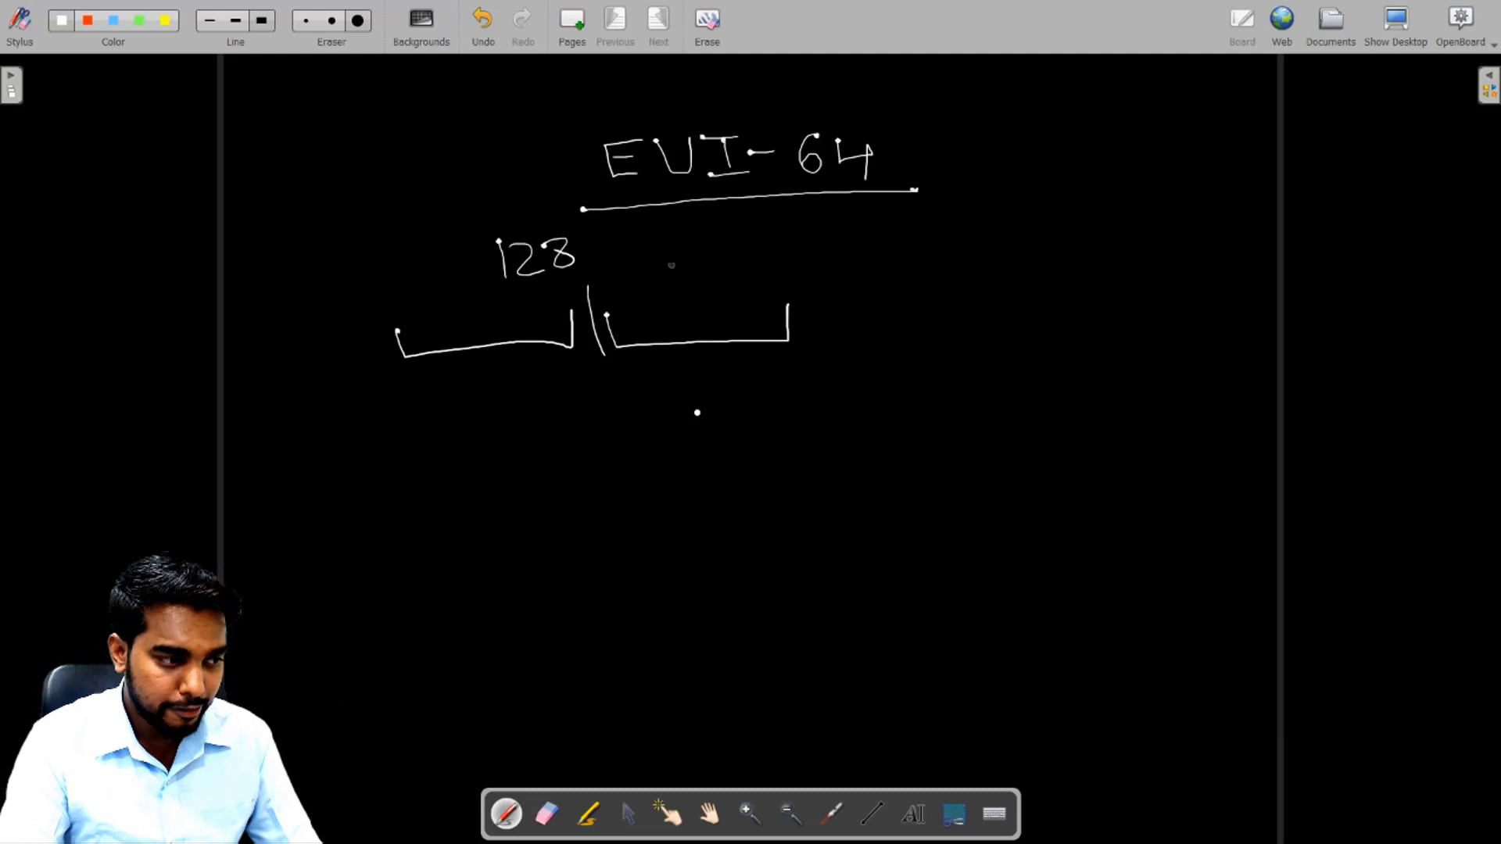
{"action": "mouse_move", "coordinate": [678, 240]}
{"action": "left_mouse_down"}
{"action": "mouse_move", "coordinate": [671, 273]}
{"action": "mouse_move", "coordinate": [674, 258]}
{"action": "left_mouse_up"}
{"action": "left_click_drag", "start_coordinate": [696, 244], "coordinate": [731, 277]}
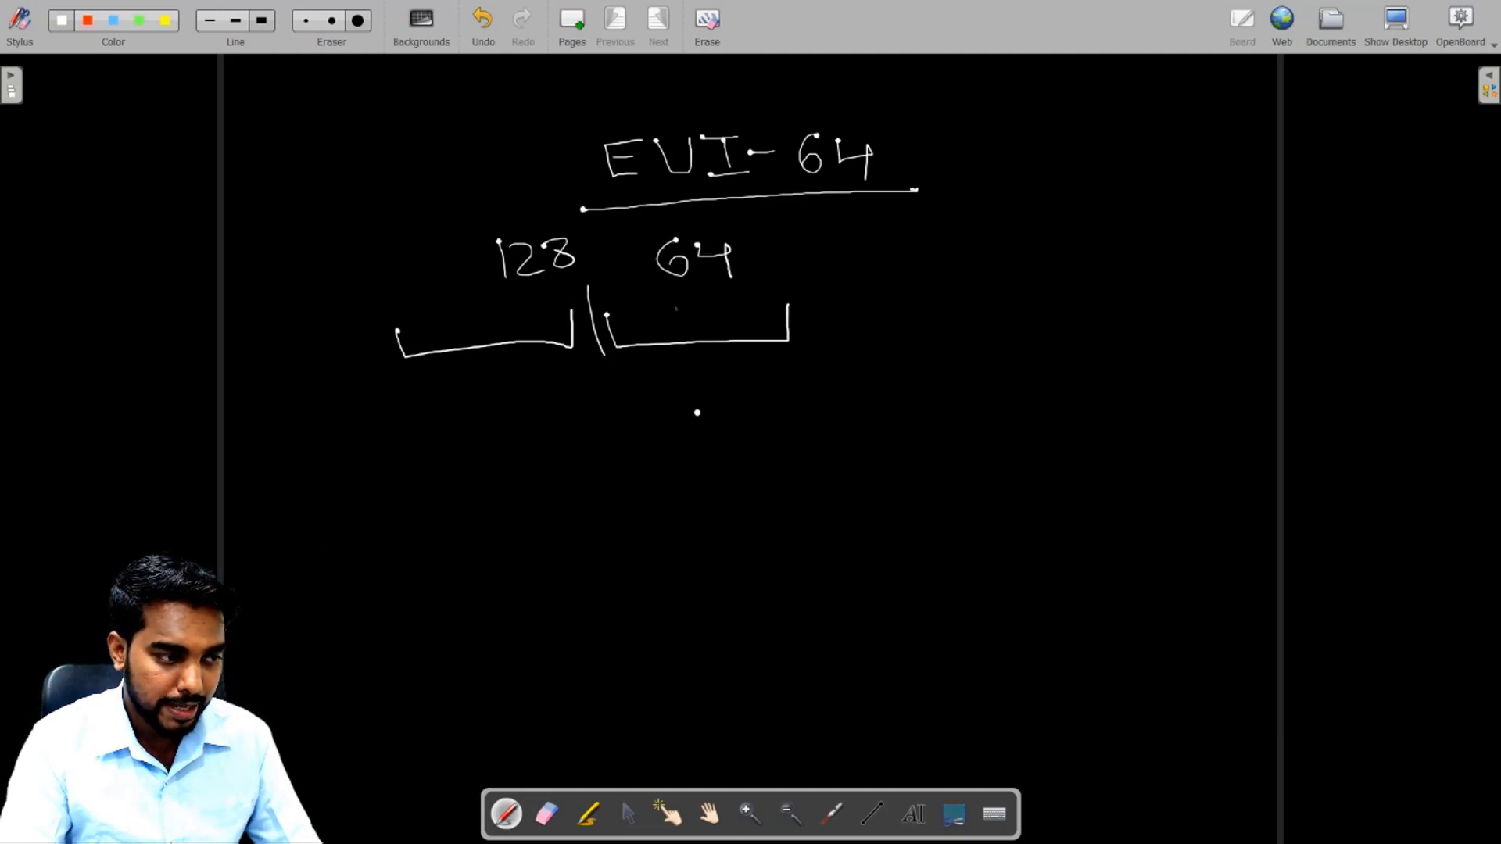
Step: Write 'interface' inside the 64 section and draw a box around it
{"action": "left_click", "coordinate": [643, 311]}
{"action": "left_click_drag", "start_coordinate": [644, 315], "coordinate": [645, 336]}
{"action": "left_click_drag", "start_coordinate": [655, 317], "coordinate": [677, 336]}
{"action": "mouse_move", "coordinate": [685, 303]}
{"action": "left_mouse_down"}
{"action": "mouse_move", "coordinate": [686, 332]}
{"action": "mouse_move", "coordinate": [703, 313]}
{"action": "mouse_move", "coordinate": [736, 334]}
{"action": "mouse_move", "coordinate": [787, 328]}
{"action": "left_mouse_up"}
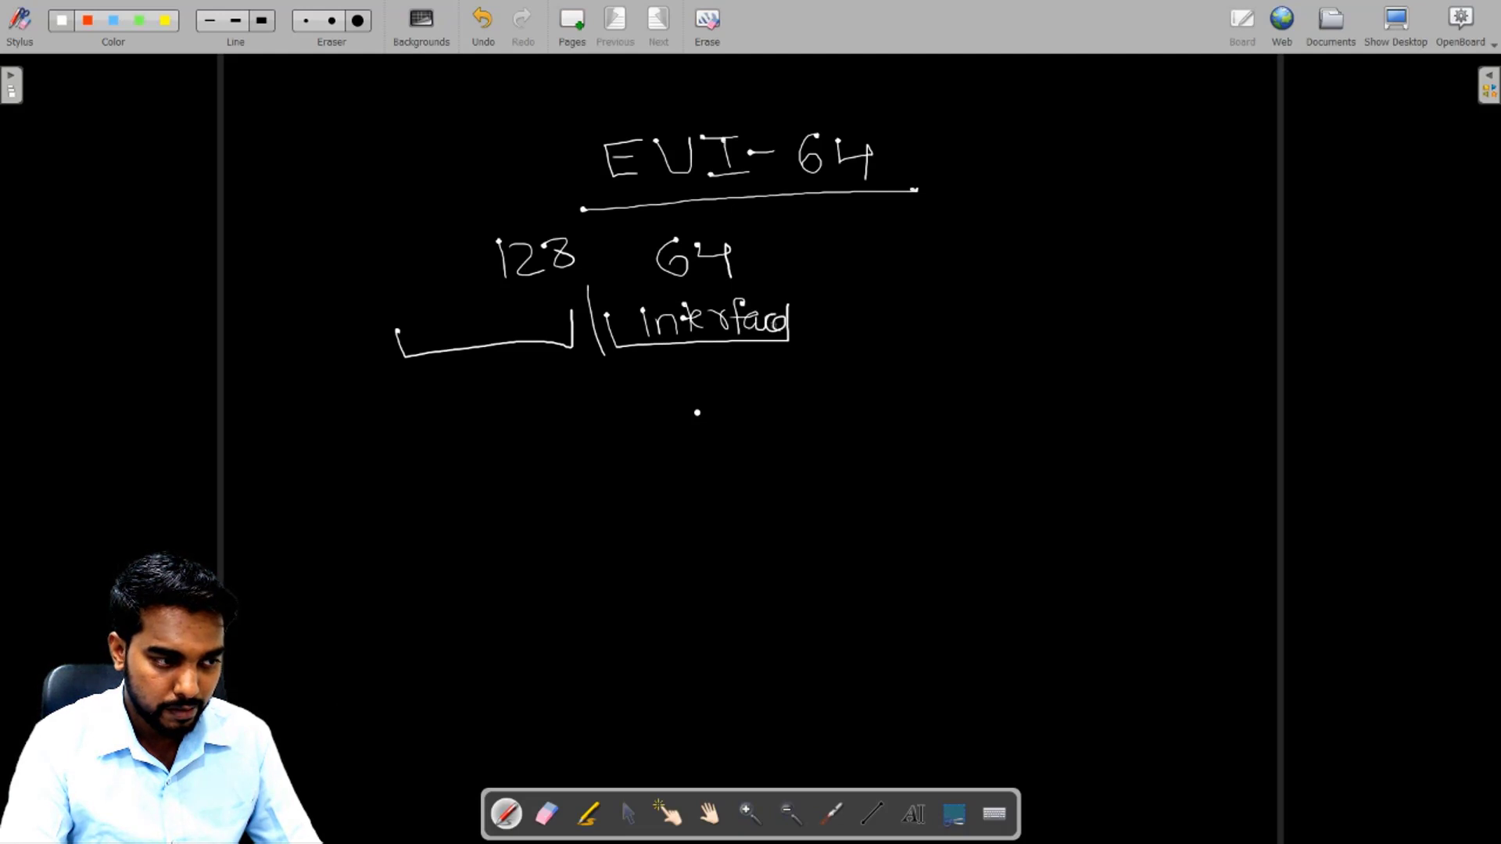
{"action": "mouse_move", "coordinate": [603, 301]}
{"action": "left_mouse_down"}
{"action": "mouse_move", "coordinate": [613, 344]}
{"action": "mouse_move", "coordinate": [654, 298]}
{"action": "mouse_move", "coordinate": [813, 285]}
{"action": "mouse_move", "coordinate": [817, 341]}
{"action": "mouse_move", "coordinate": [749, 344]}
{"action": "left_mouse_up"}
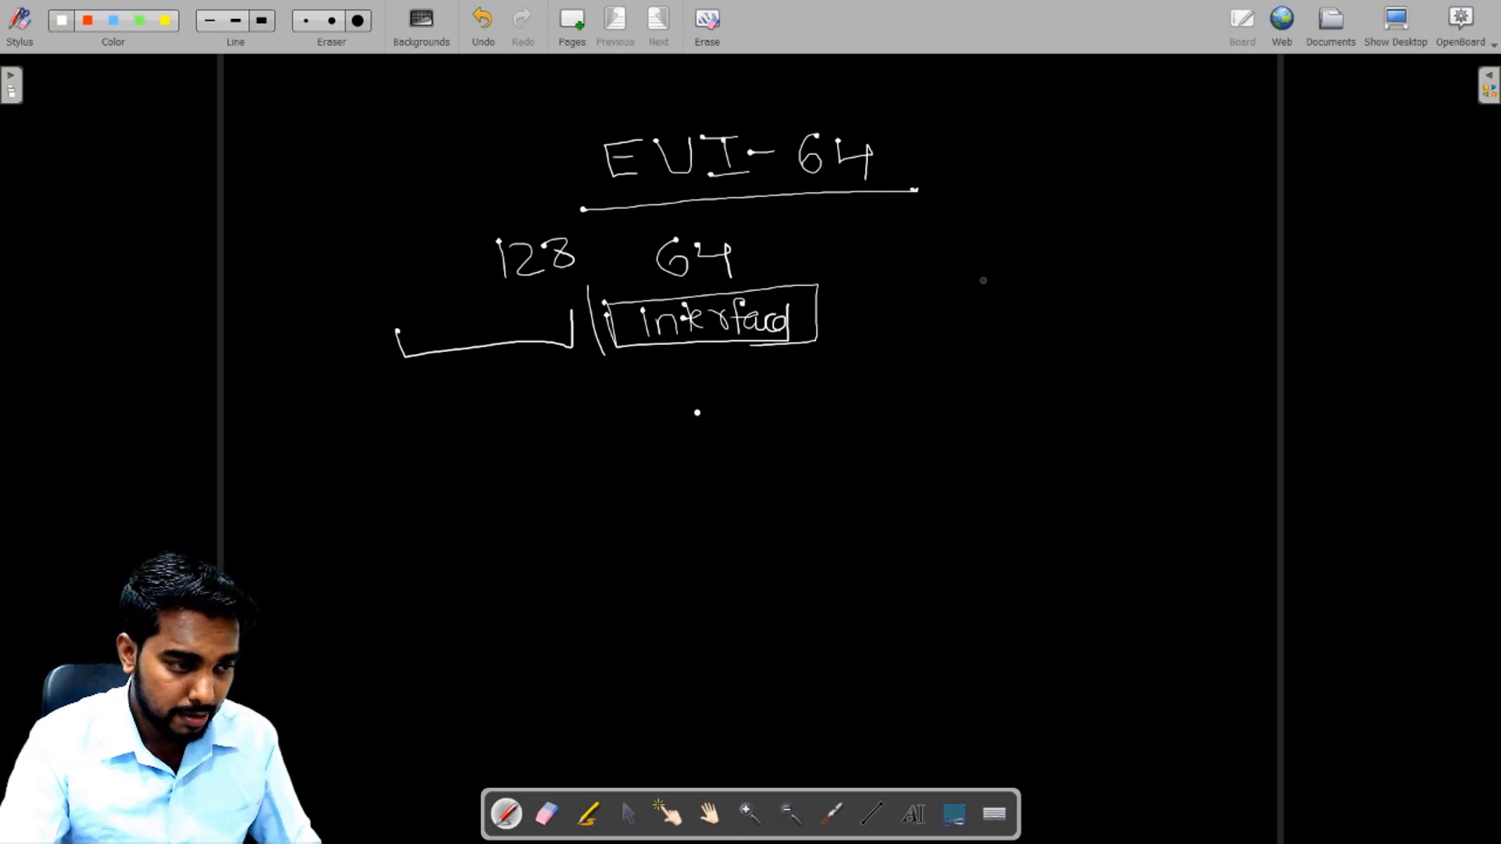
Step: Sketch a router ellipse marked X linked to host B, with a bracket labelled 64
{"action": "mouse_move", "coordinate": [973, 271]}
{"action": "left_mouse_down"}
{"action": "mouse_move", "coordinate": [1029, 258]}
{"action": "mouse_move", "coordinate": [942, 309]}
{"action": "mouse_move", "coordinate": [997, 274]}
{"action": "mouse_move", "coordinate": [1032, 307]}
{"action": "left_mouse_up"}
{"action": "mouse_move", "coordinate": [1030, 284]}
{"action": "left_mouse_down"}
{"action": "mouse_move", "coordinate": [999, 302]}
{"action": "mouse_move", "coordinate": [947, 486]}
{"action": "left_mouse_up"}
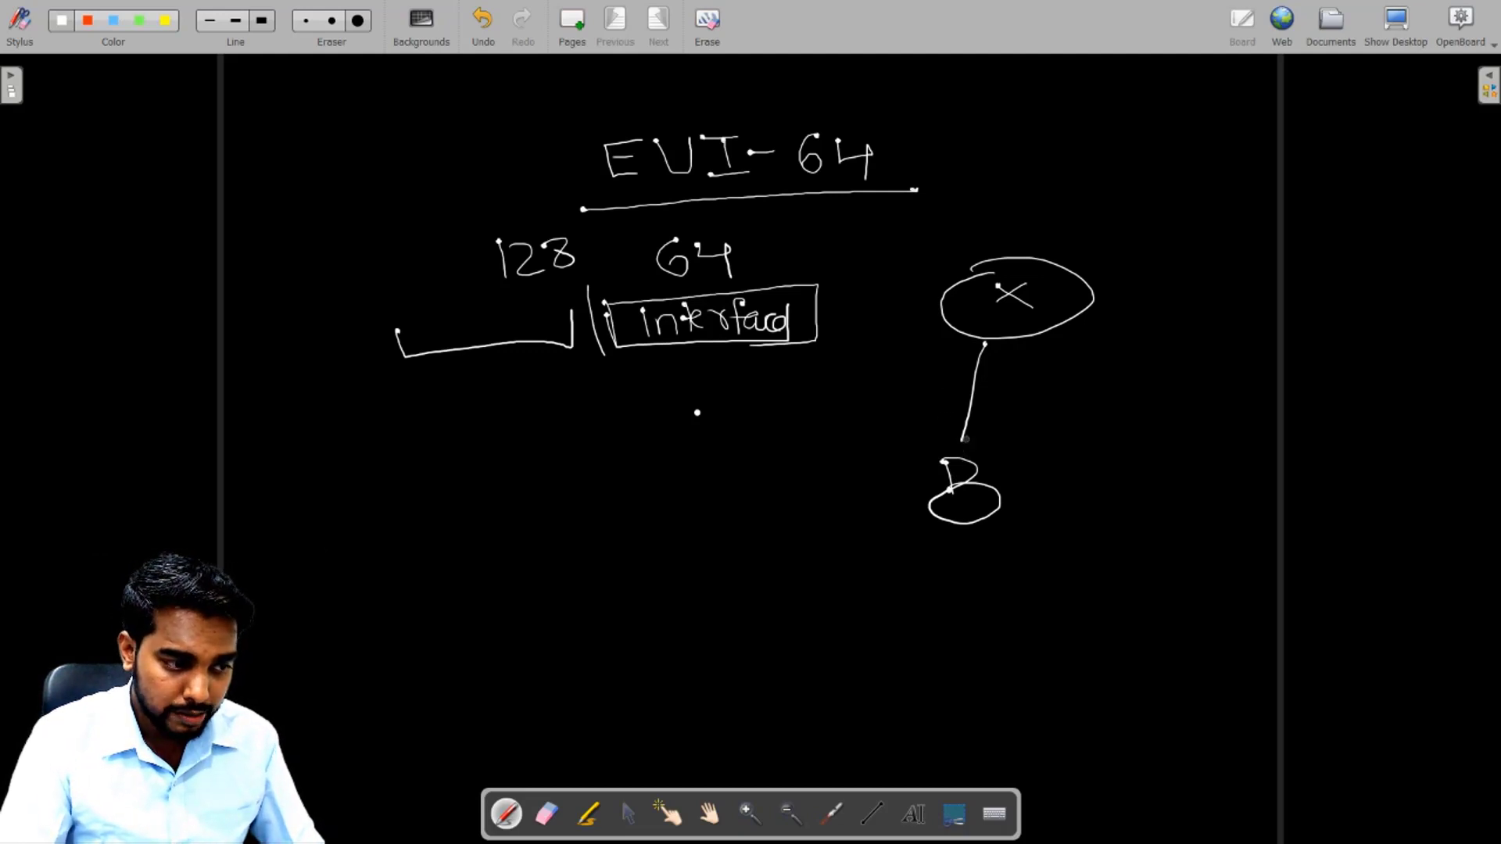
{"action": "left_click_drag", "start_coordinate": [966, 438], "coordinate": [966, 457]}
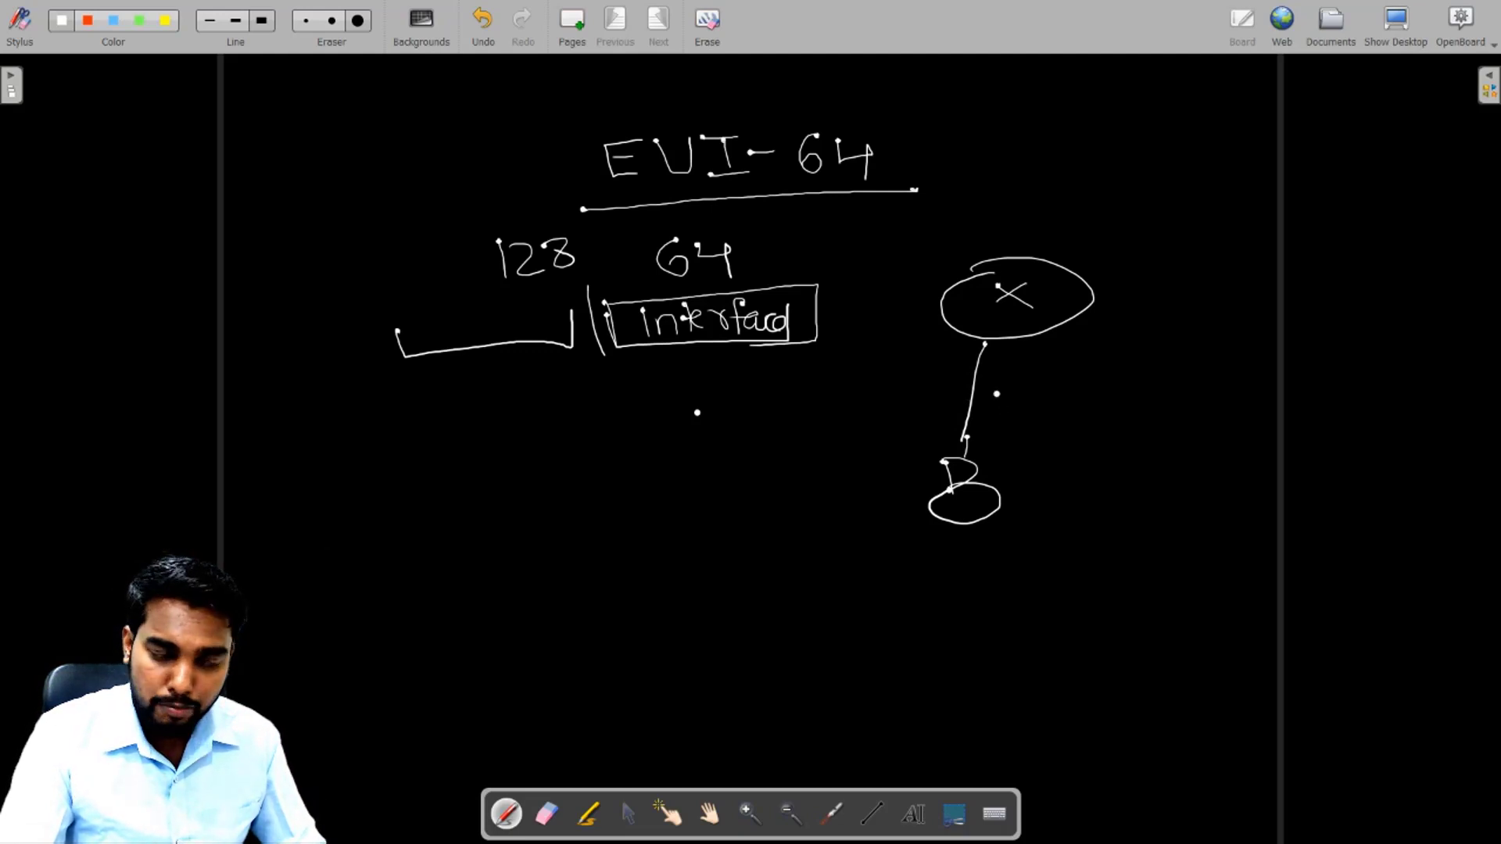
{"action": "mouse_move", "coordinate": [997, 394]}
{"action": "left_mouse_down"}
{"action": "mouse_move", "coordinate": [1067, 414]}
{"action": "mouse_move", "coordinate": [1097, 397]}
{"action": "mouse_move", "coordinate": [1043, 372]}
{"action": "left_mouse_up"}
{"action": "left_click_drag", "start_coordinate": [1070, 354], "coordinate": [1088, 369]}
{"action": "left_click_drag", "start_coordinate": [1089, 355], "coordinate": [1091, 386]}
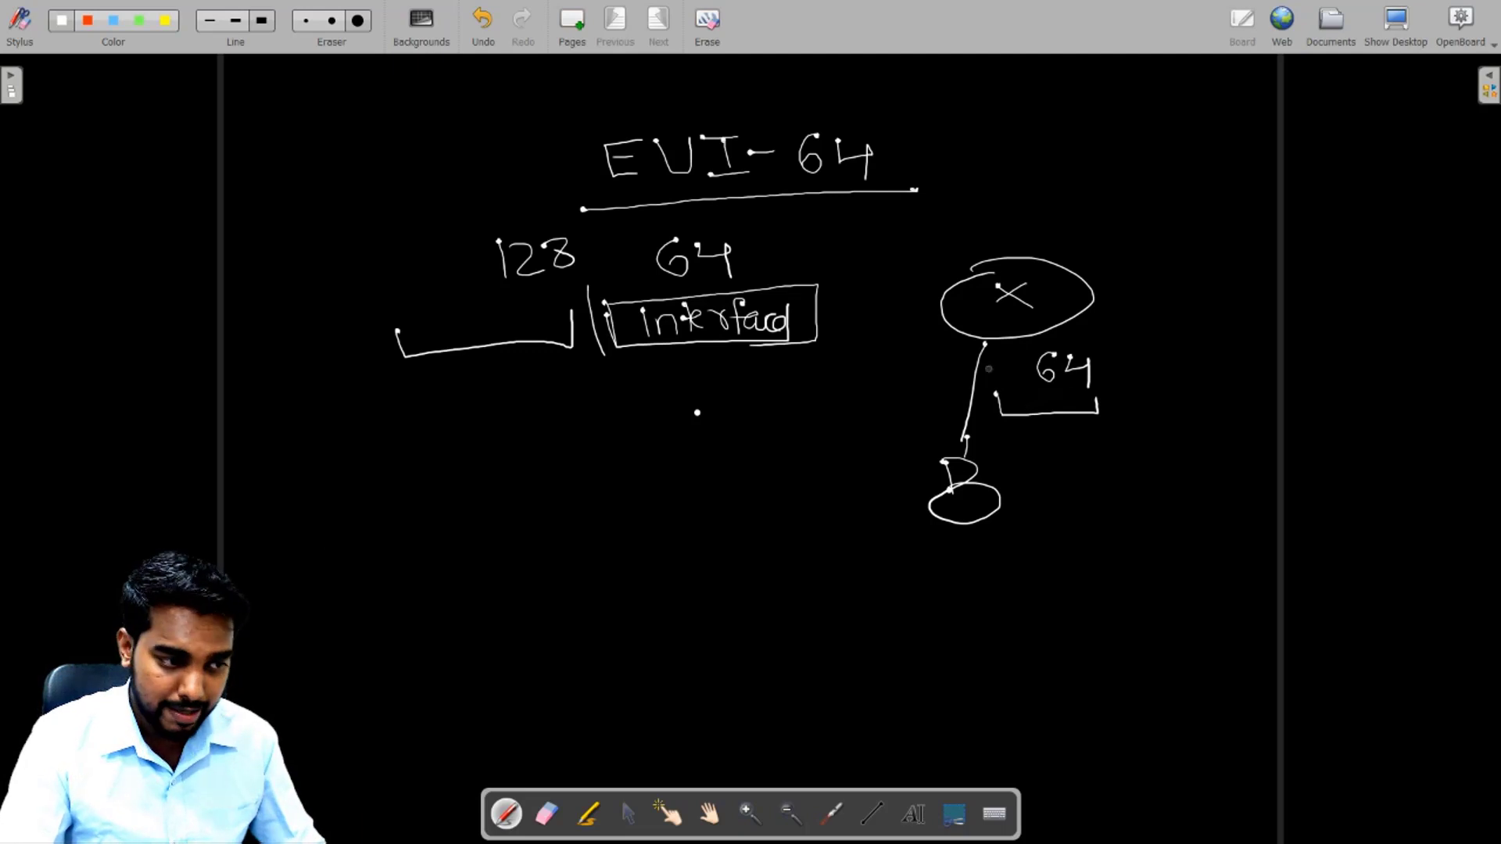
{"action": "left_click_drag", "start_coordinate": [987, 342], "coordinate": [994, 348]}
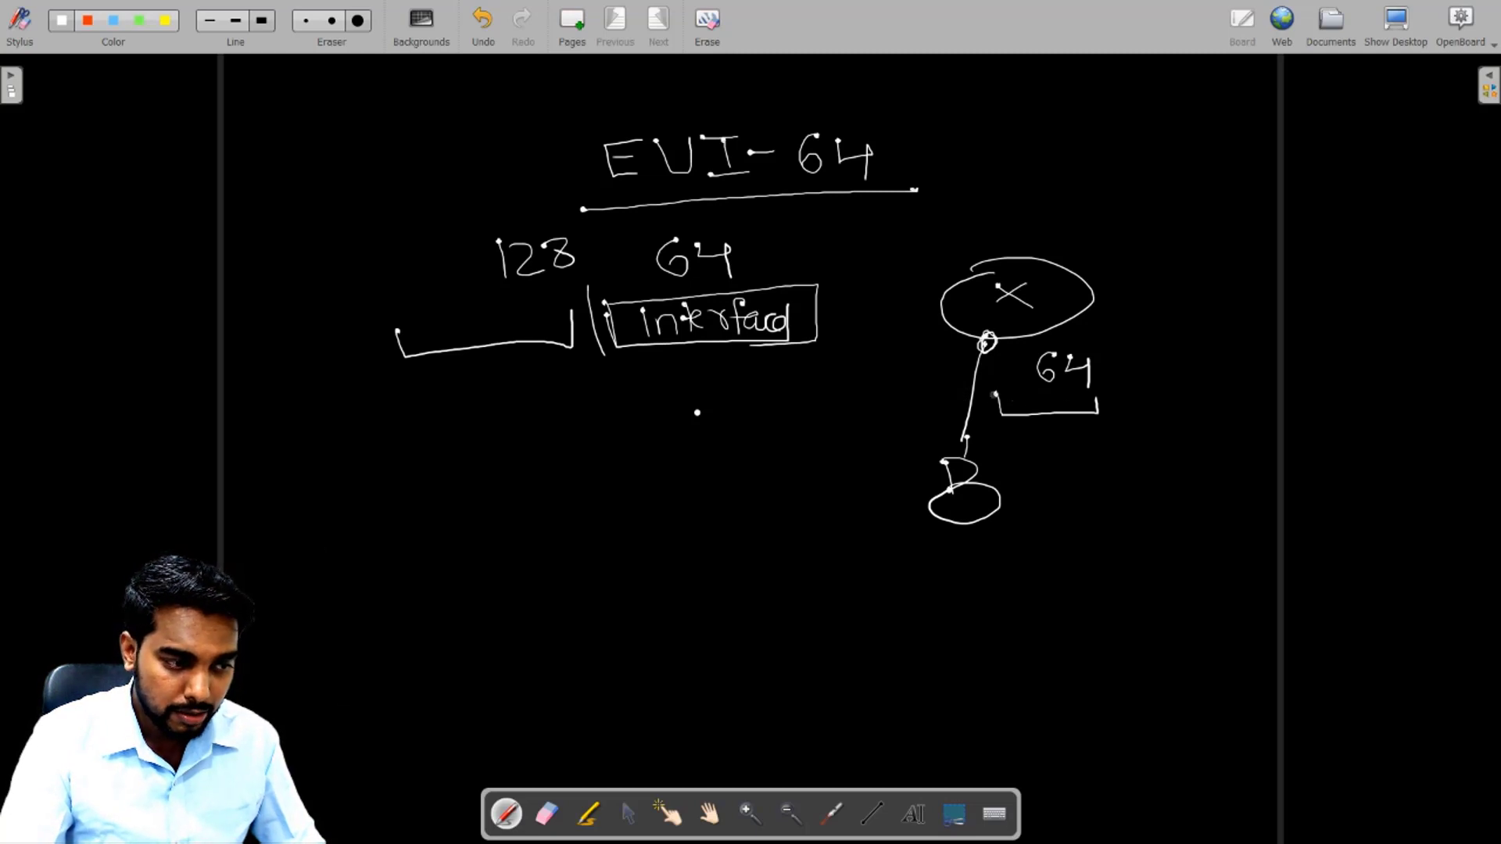
Step: Add a divider, an arrow from host B labelled EUI-64, and a second bracket
{"action": "mouse_move", "coordinate": [996, 395]}
{"action": "left_mouse_down"}
{"action": "mouse_move", "coordinate": [1002, 414]}
{"action": "mouse_move", "coordinate": [1085, 415]}
{"action": "mouse_move", "coordinate": [1081, 402]}
{"action": "left_mouse_up"}
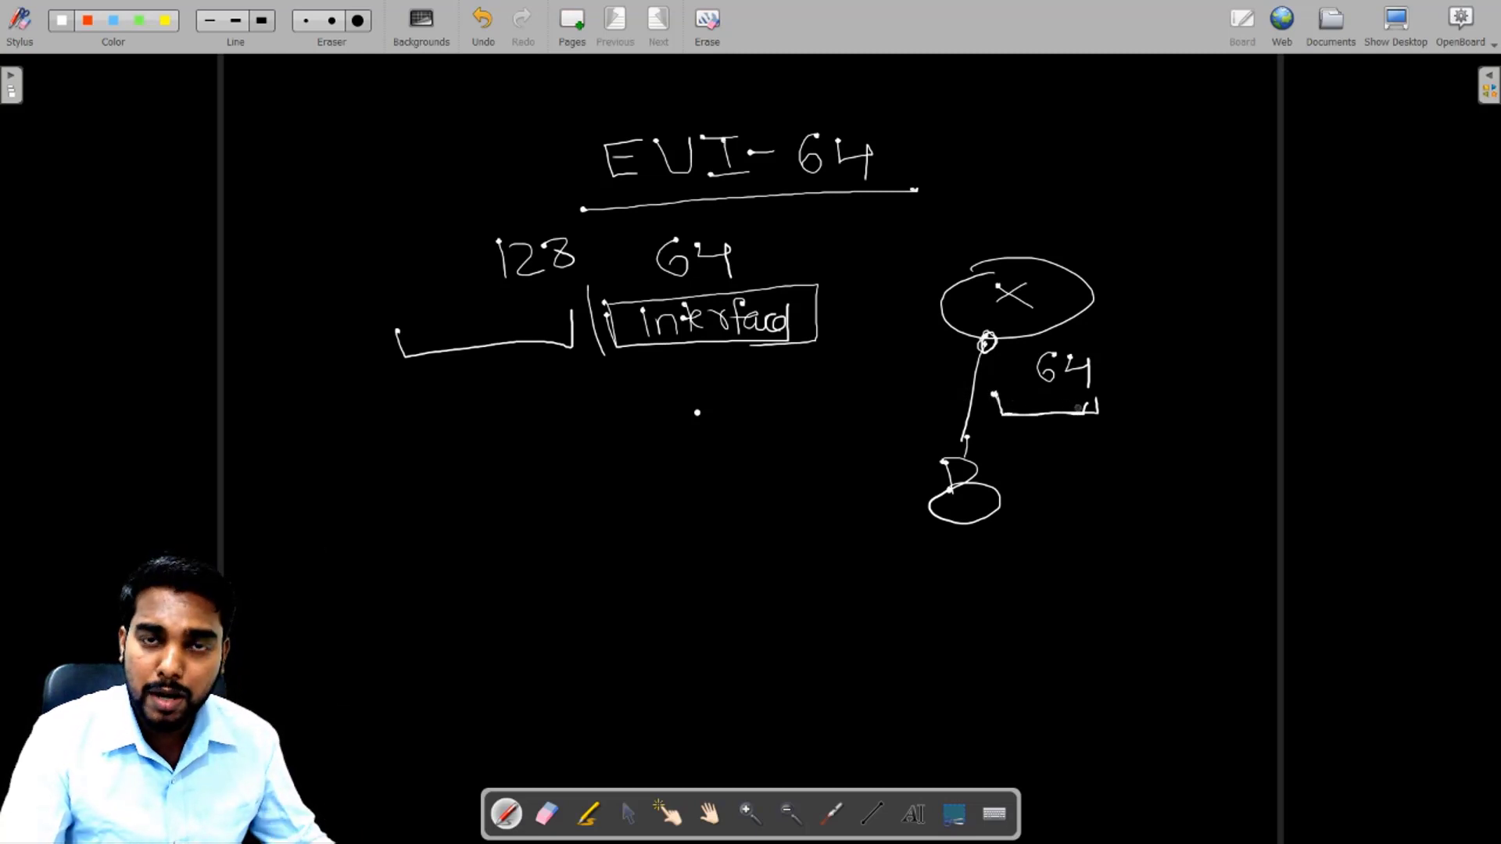
{"action": "mouse_move", "coordinate": [1131, 343]}
{"action": "left_mouse_down"}
{"action": "mouse_move", "coordinate": [1123, 408]}
{"action": "mouse_move", "coordinate": [1247, 409]}
{"action": "mouse_move", "coordinate": [1247, 385]}
{"action": "left_mouse_up"}
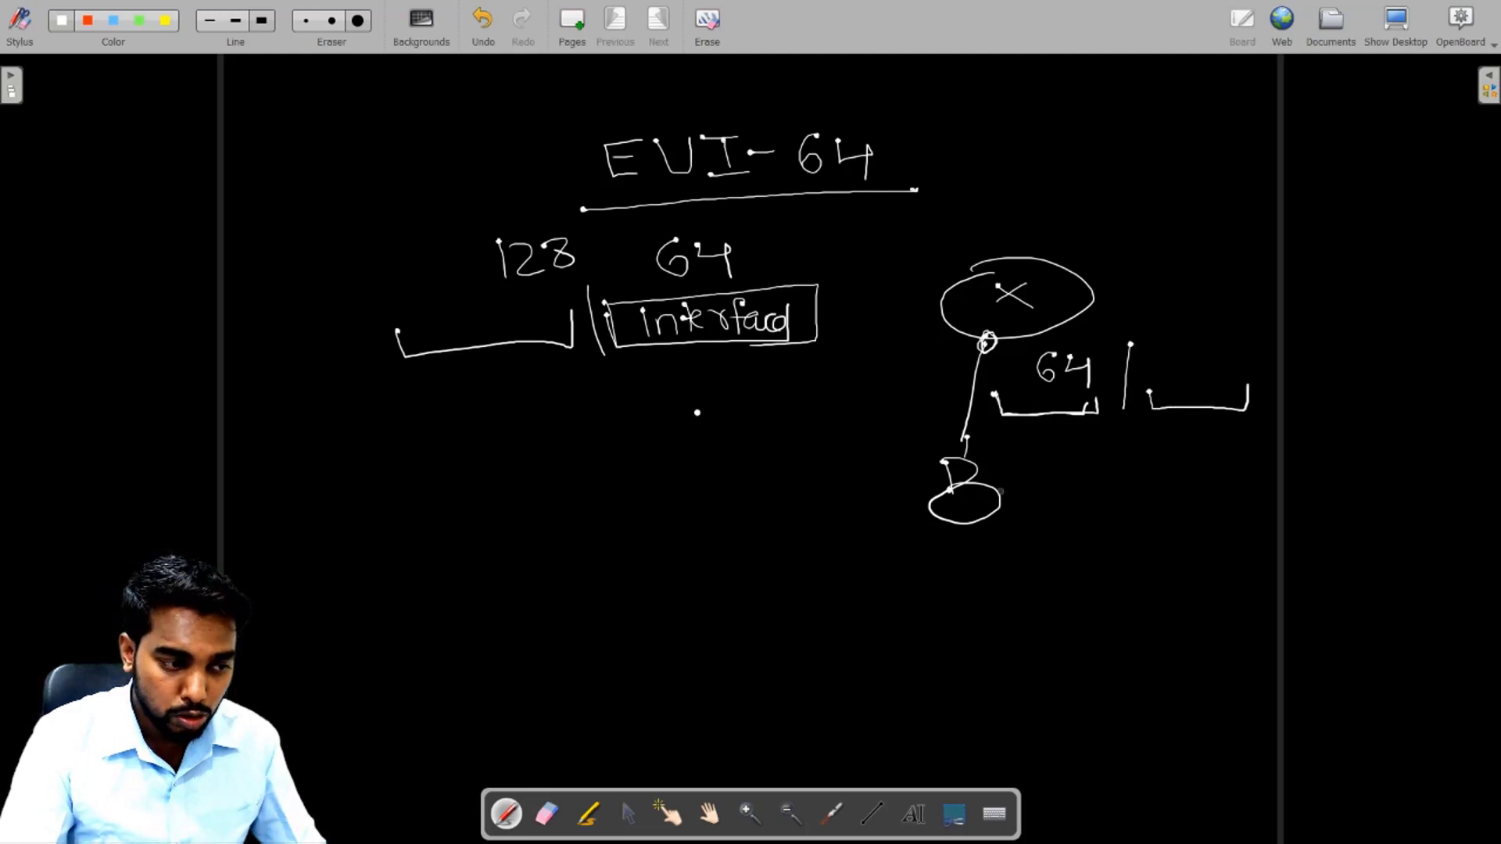
{"action": "mouse_move", "coordinate": [1002, 490]}
{"action": "left_mouse_down"}
{"action": "mouse_move", "coordinate": [1104, 492]}
{"action": "mouse_move", "coordinate": [1131, 436]}
{"action": "mouse_move", "coordinate": [1164, 458]}
{"action": "left_mouse_up"}
{"action": "left_click_drag", "start_coordinate": [1148, 470], "coordinate": [1198, 452]}
{"action": "left_click_drag", "start_coordinate": [1207, 450], "coordinate": [1213, 472]}
{"action": "left_click_drag", "start_coordinate": [1220, 459], "coordinate": [1282, 463]}
{"action": "left_click_drag", "start_coordinate": [1277, 452], "coordinate": [1280, 471]}
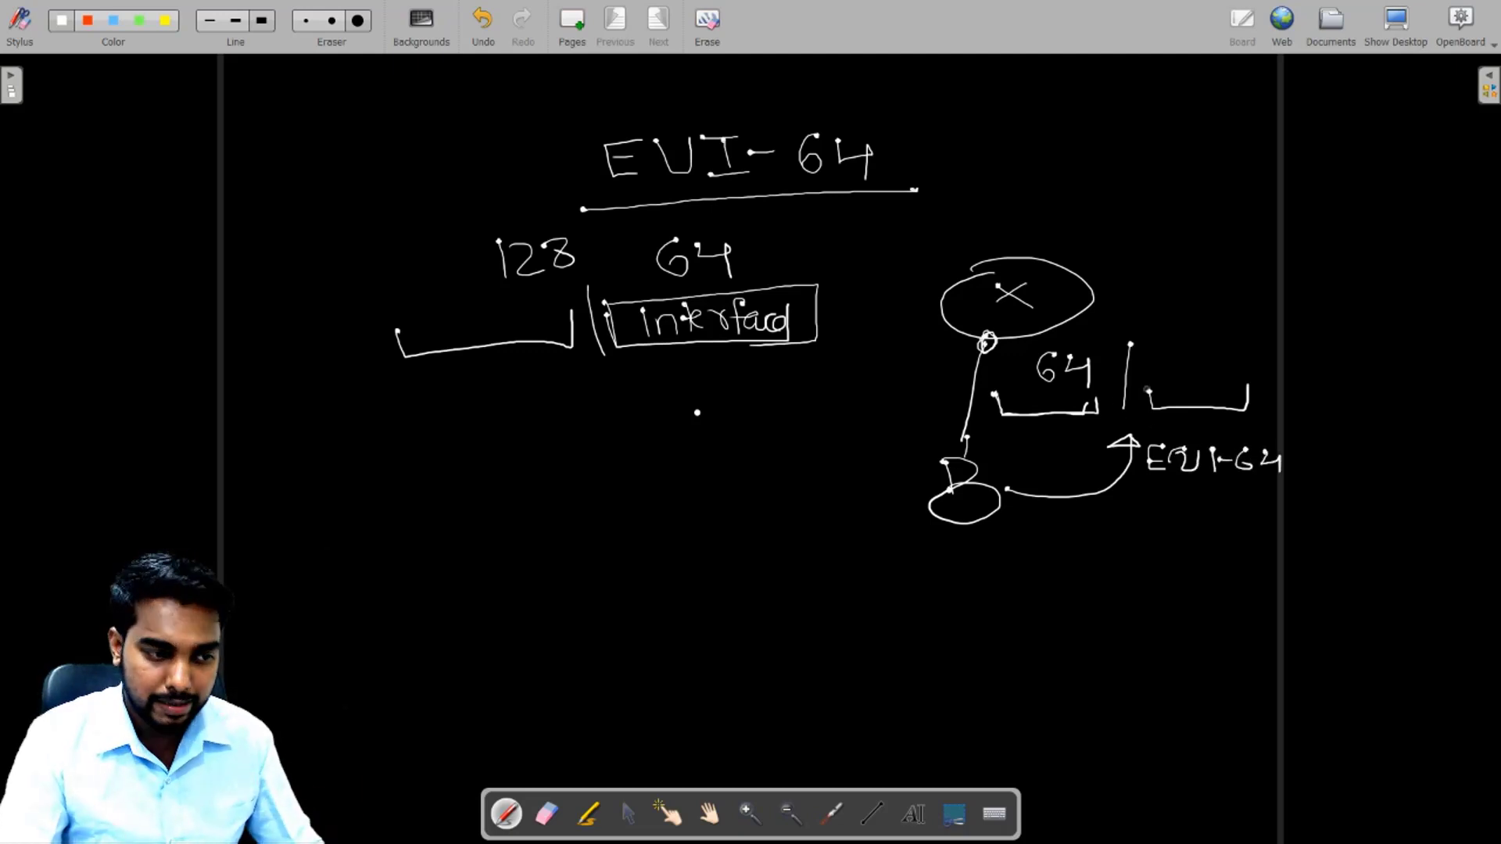
{"action": "mouse_move", "coordinate": [1159, 374]}
{"action": "left_mouse_down"}
{"action": "mouse_move", "coordinate": [1161, 390]}
{"action": "mouse_move", "coordinate": [1217, 394]}
{"action": "mouse_move", "coordinate": [1250, 377]}
{"action": "left_mouse_up"}
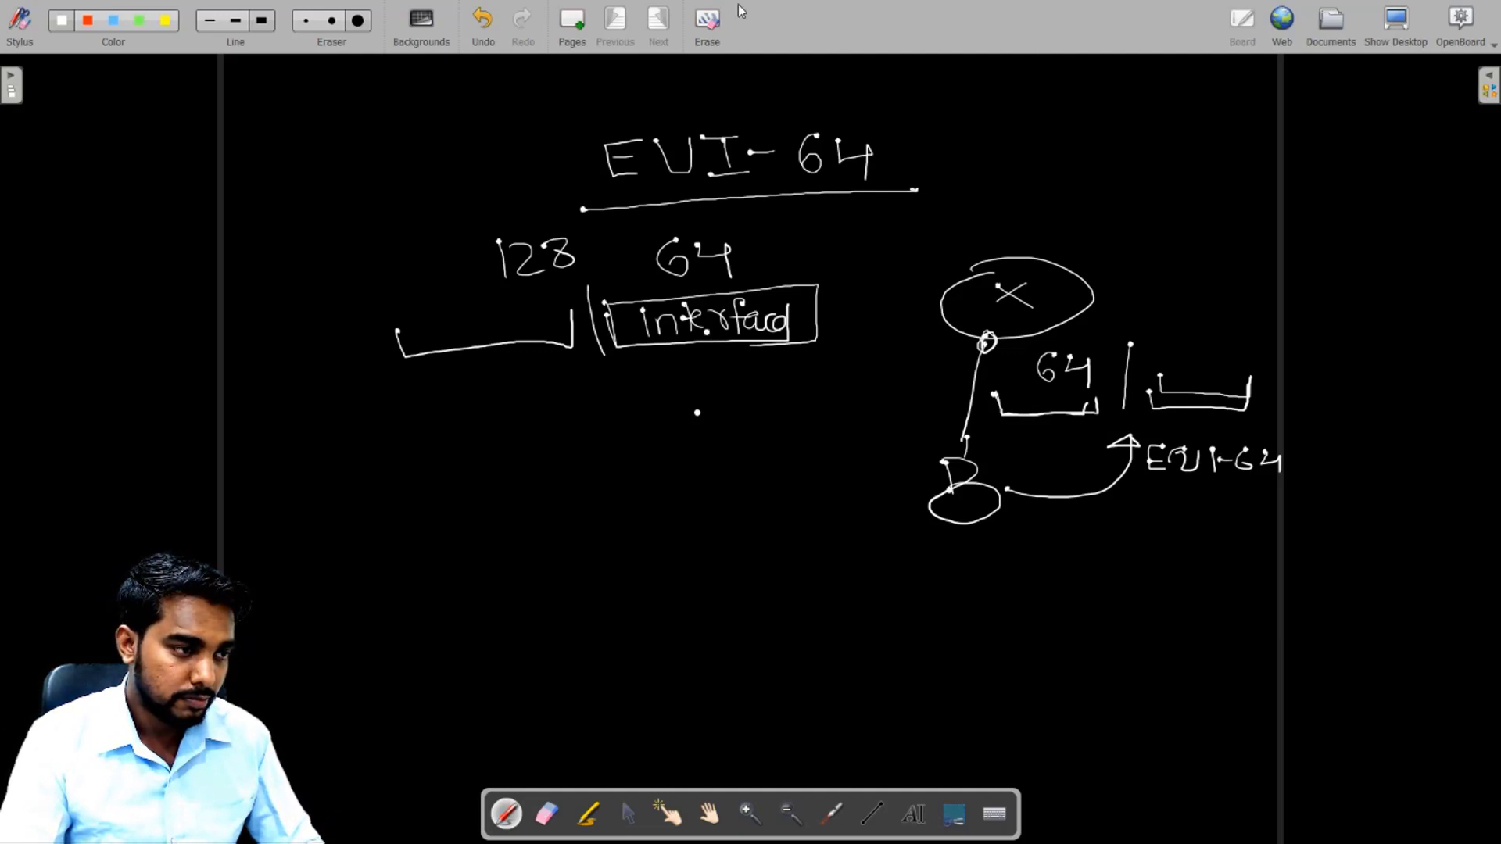
Step: Erase the board, then pen an underlined 'EUI-64' heading and a circled 1 below it
{"action": "left_click", "coordinate": [706, 28]}
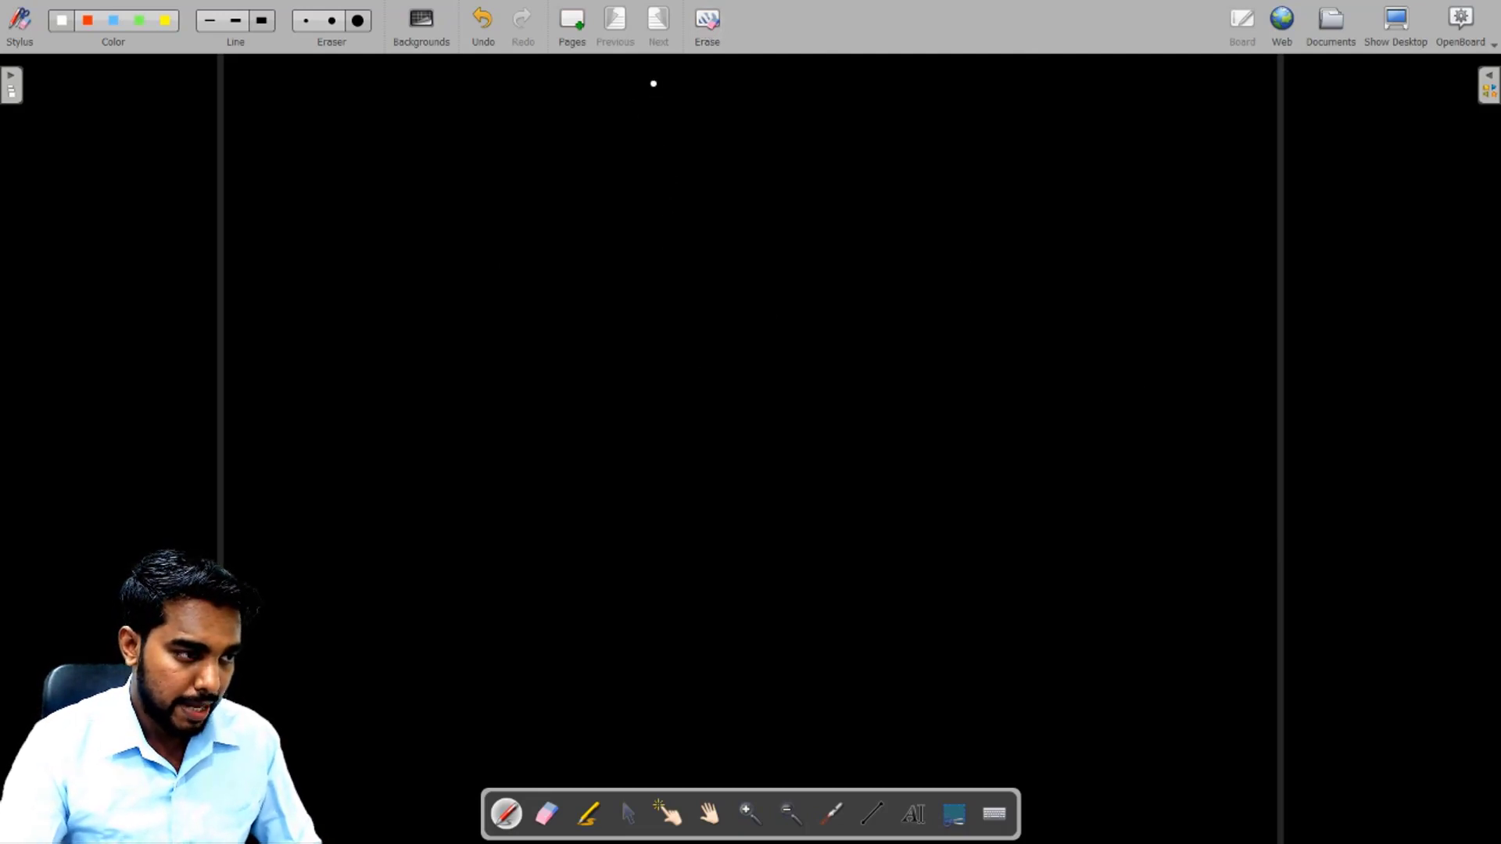
{"action": "mouse_move", "coordinate": [634, 86]}
{"action": "left_mouse_down"}
{"action": "mouse_move", "coordinate": [635, 108]}
{"action": "mouse_move", "coordinate": [665, 122]}
{"action": "mouse_move", "coordinate": [654, 104]}
{"action": "mouse_move", "coordinate": [685, 120]}
{"action": "mouse_move", "coordinate": [691, 93]}
{"action": "mouse_move", "coordinate": [705, 119]}
{"action": "left_mouse_up"}
{"action": "left_click", "coordinate": [671, 93]}
{"action": "left_click_drag", "start_coordinate": [715, 101], "coordinate": [796, 126]}
{"action": "left_click", "coordinate": [776, 90]}
{"action": "left_click_drag", "start_coordinate": [622, 147], "coordinate": [815, 131]}
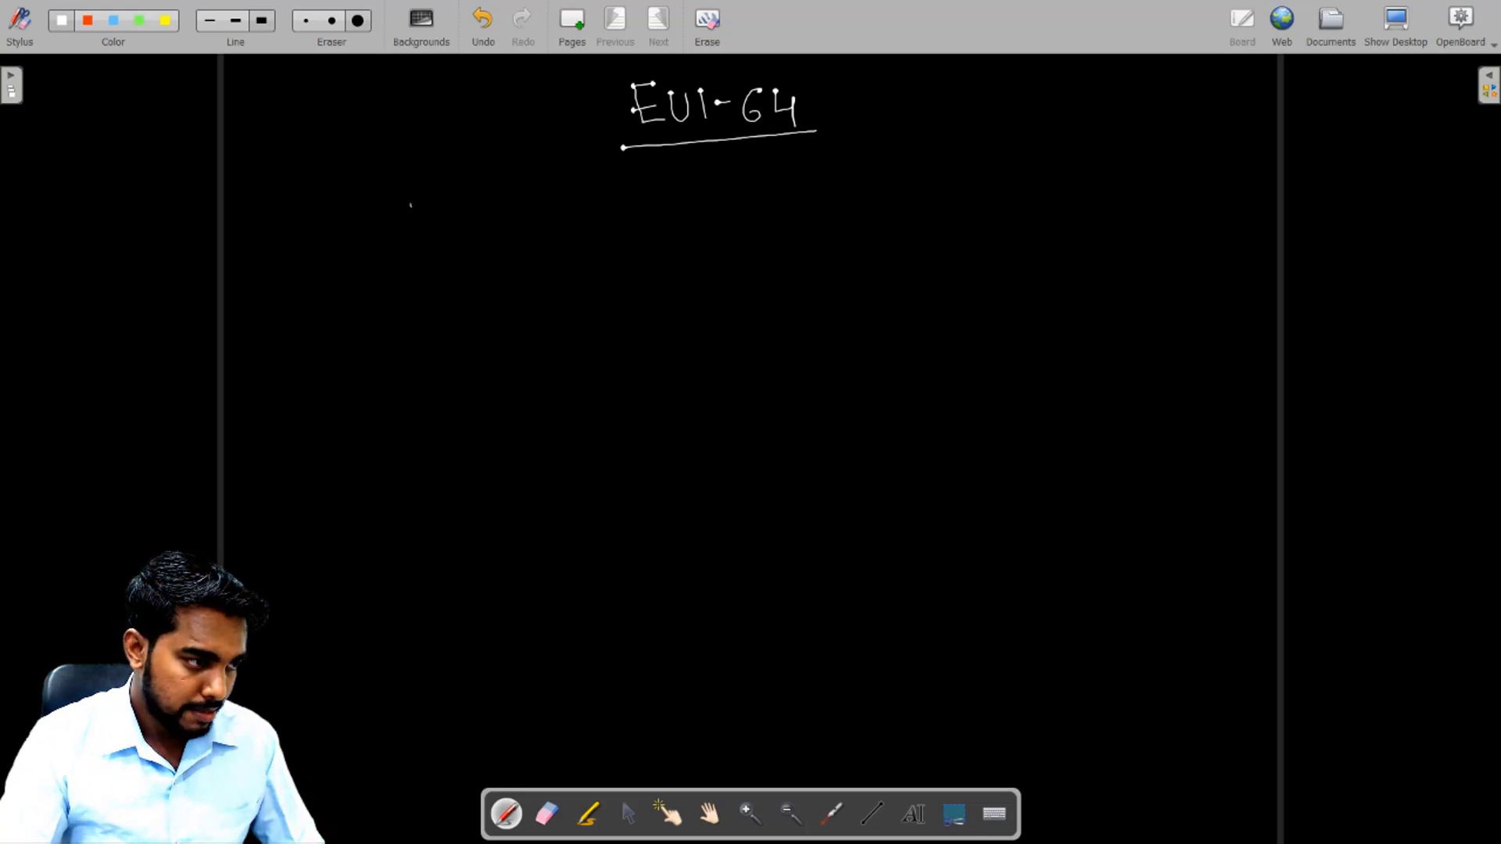
{"action": "mouse_move", "coordinate": [410, 205]}
{"action": "left_mouse_down"}
{"action": "mouse_move", "coordinate": [418, 229]}
{"action": "mouse_move", "coordinate": [447, 231]}
{"action": "mouse_move", "coordinate": [401, 194]}
{"action": "left_mouse_up"}
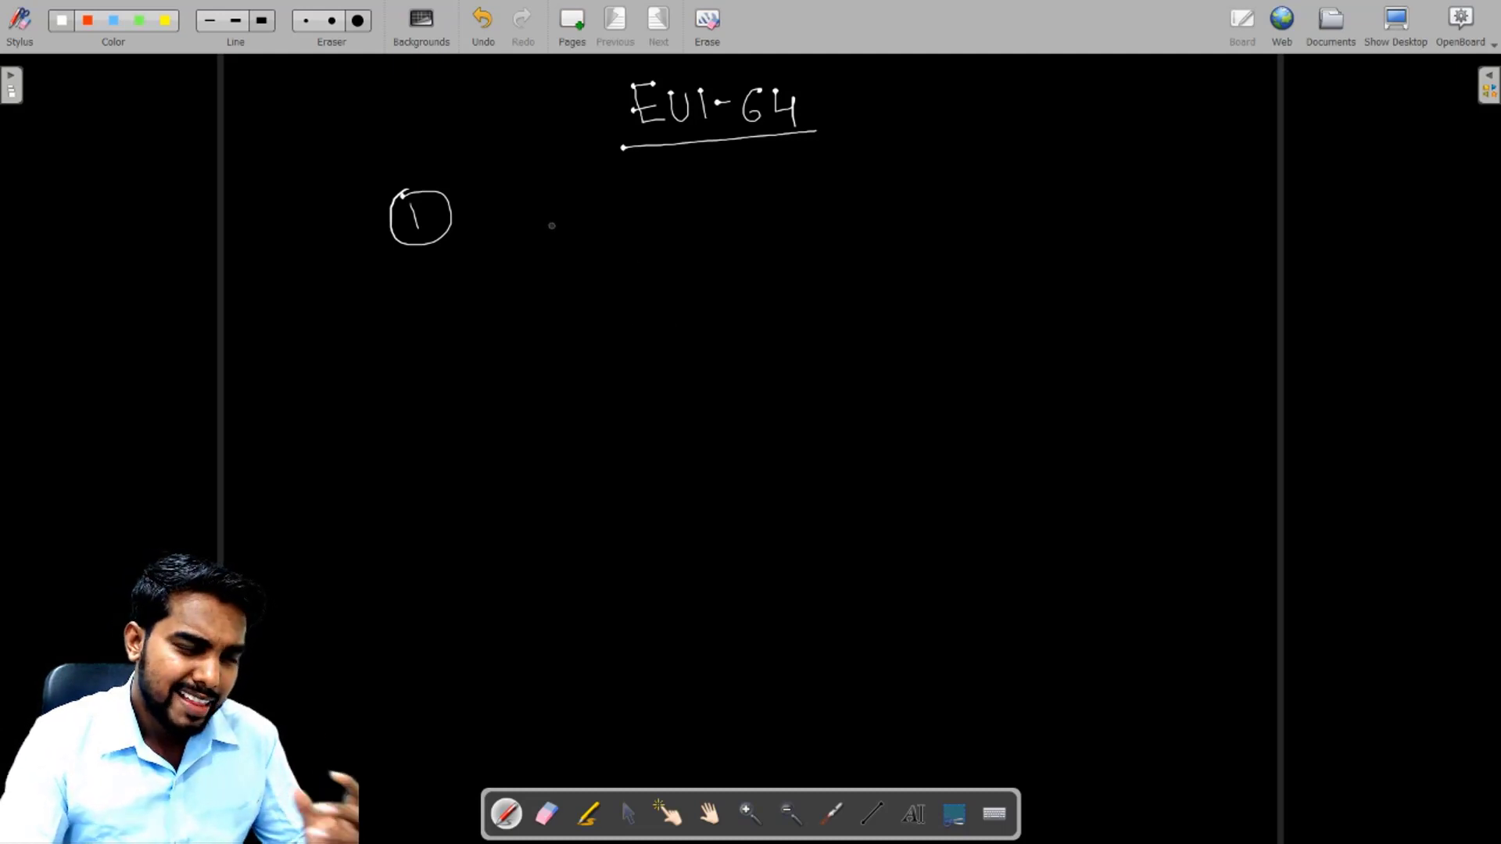
Step: Write the example address 1234.5678.ABCD beside the circled 1
{"action": "mouse_move", "coordinate": [528, 201]}
{"action": "left_mouse_down"}
{"action": "mouse_move", "coordinate": [534, 231]}
{"action": "mouse_move", "coordinate": [640, 214]}
{"action": "left_mouse_up"}
{"action": "left_click_drag", "start_coordinate": [636, 197], "coordinate": [640, 230]}
{"action": "left_click", "coordinate": [655, 219]}
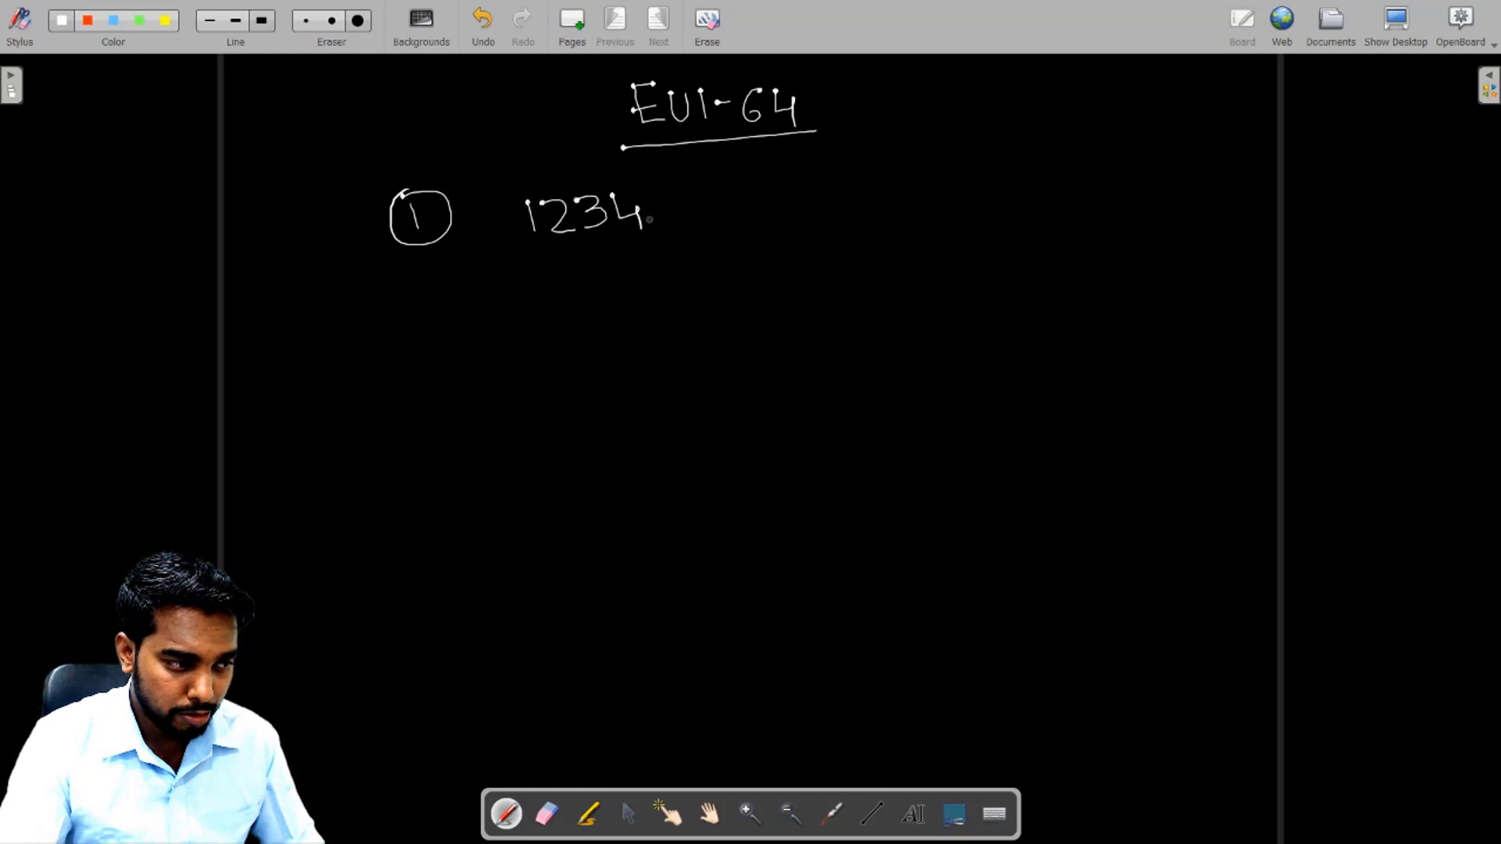
{"action": "mouse_move", "coordinate": [701, 191]}
{"action": "left_mouse_down"}
{"action": "mouse_move", "coordinate": [678, 208]}
{"action": "mouse_move", "coordinate": [688, 227]}
{"action": "mouse_move", "coordinate": [769, 192]}
{"action": "mouse_move", "coordinate": [773, 225]}
{"action": "left_mouse_up"}
{"action": "left_click_drag", "start_coordinate": [754, 211], "coordinate": [853, 222]}
{"action": "left_click_drag", "start_coordinate": [859, 190], "coordinate": [873, 221]}
{"action": "left_click_drag", "start_coordinate": [855, 208], "coordinate": [961, 228]}
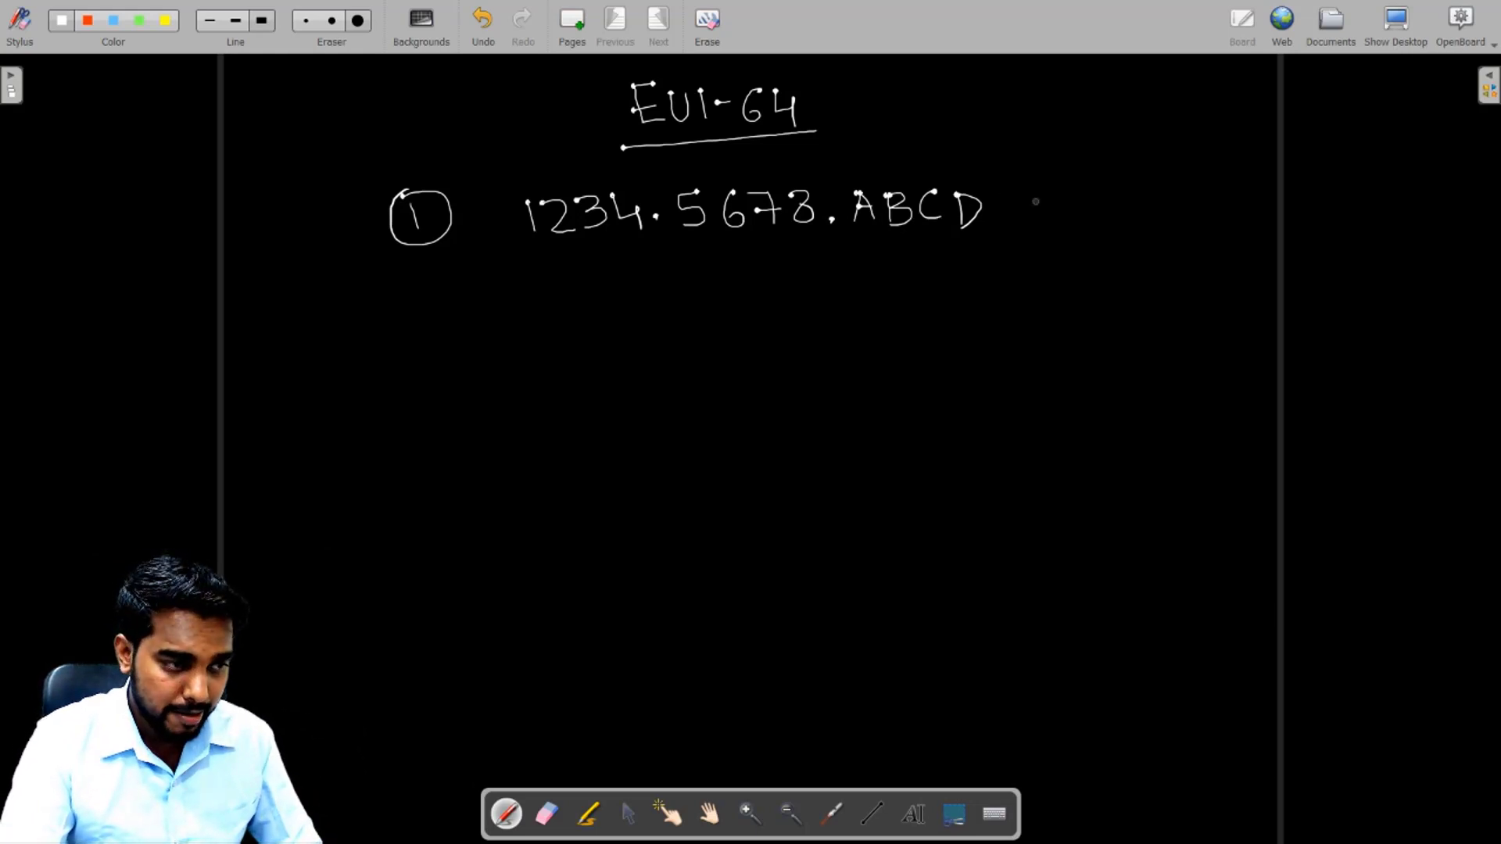
Step: Draw an arrow to '48-bit' after the address and add a circled 2 below
{"action": "mouse_move", "coordinate": [1015, 207]}
{"action": "left_mouse_down"}
{"action": "mouse_move", "coordinate": [1072, 207]}
{"action": "mouse_move", "coordinate": [1057, 228]}
{"action": "left_mouse_up"}
{"action": "mouse_move", "coordinate": [1091, 196]}
{"action": "left_mouse_down"}
{"action": "mouse_move", "coordinate": [1083, 216]}
{"action": "mouse_move", "coordinate": [1109, 213]}
{"action": "left_mouse_up"}
{"action": "mouse_move", "coordinate": [1105, 201]}
{"action": "left_mouse_down"}
{"action": "mouse_move", "coordinate": [1106, 229]}
{"action": "mouse_move", "coordinate": [1154, 211]}
{"action": "mouse_move", "coordinate": [1155, 227]}
{"action": "mouse_move", "coordinate": [1182, 227]}
{"action": "left_mouse_up"}
{"action": "left_click_drag", "start_coordinate": [1203, 199], "coordinate": [1204, 232]}
{"action": "left_click_drag", "start_coordinate": [1190, 208], "coordinate": [1216, 206]}
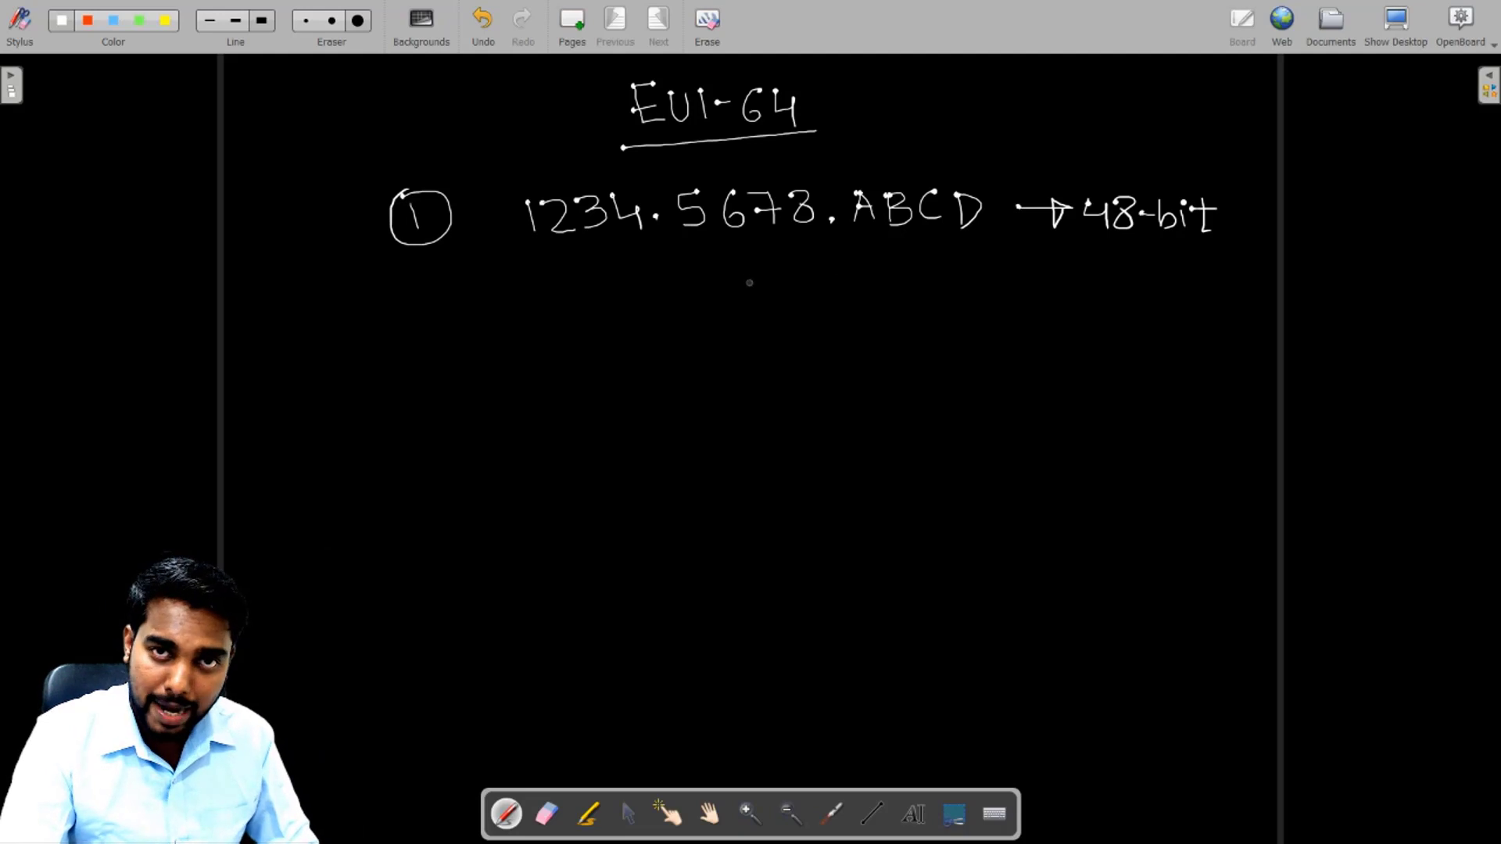
{"action": "mouse_move", "coordinate": [410, 297]}
{"action": "left_mouse_down"}
{"action": "mouse_move", "coordinate": [426, 301]}
{"action": "mouse_move", "coordinate": [409, 316]}
{"action": "mouse_move", "coordinate": [441, 316]}
{"action": "mouse_move", "coordinate": [405, 334]}
{"action": "mouse_move", "coordinate": [407, 295]}
{"action": "left_mouse_up"}
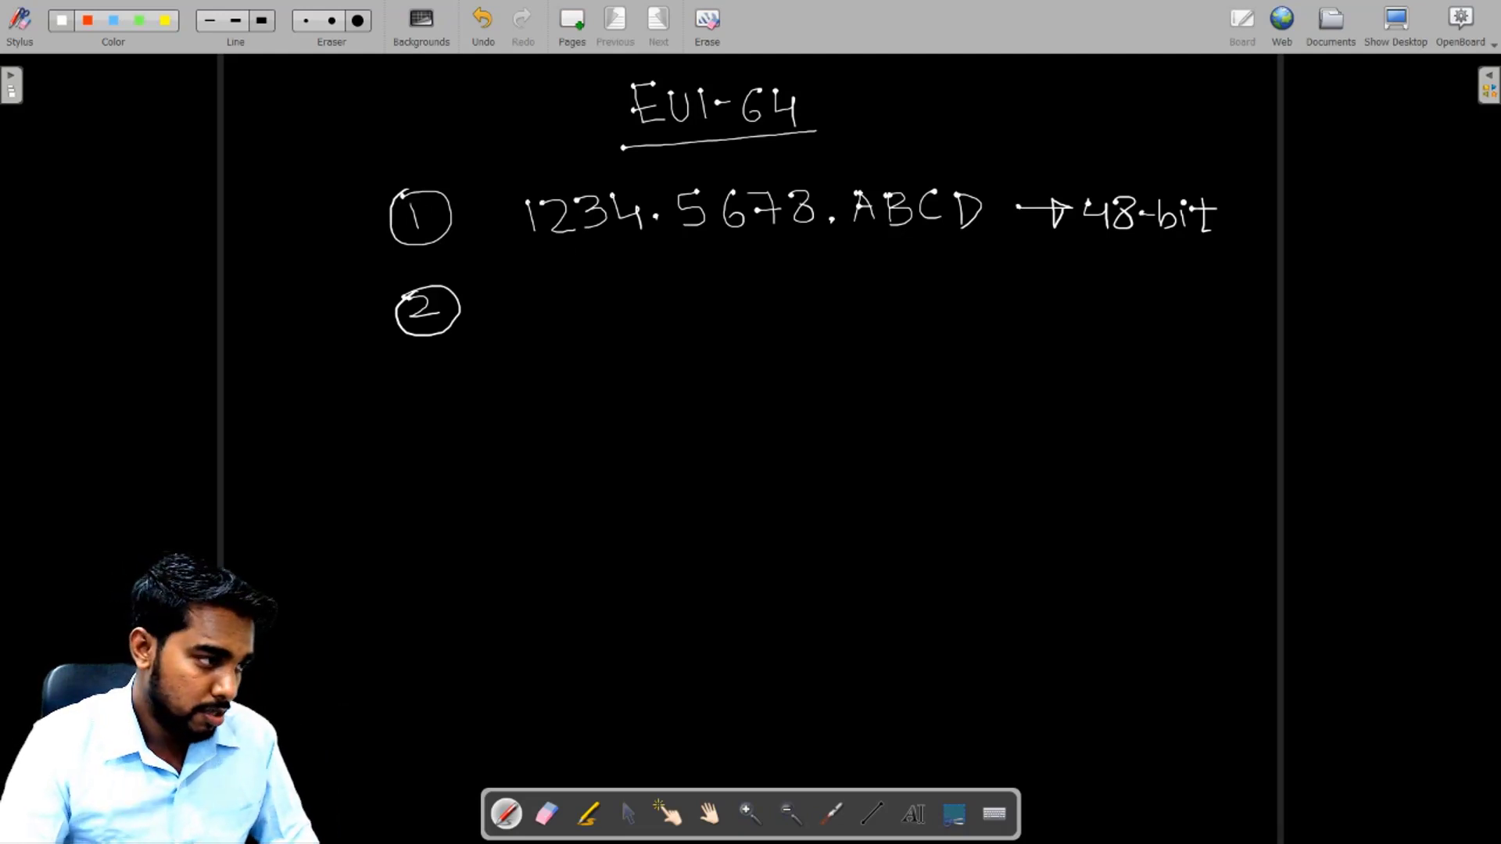
Step: In red, underline the address and split it with a dashed line between 56 and 78
{"action": "left_click", "coordinate": [87, 23]}
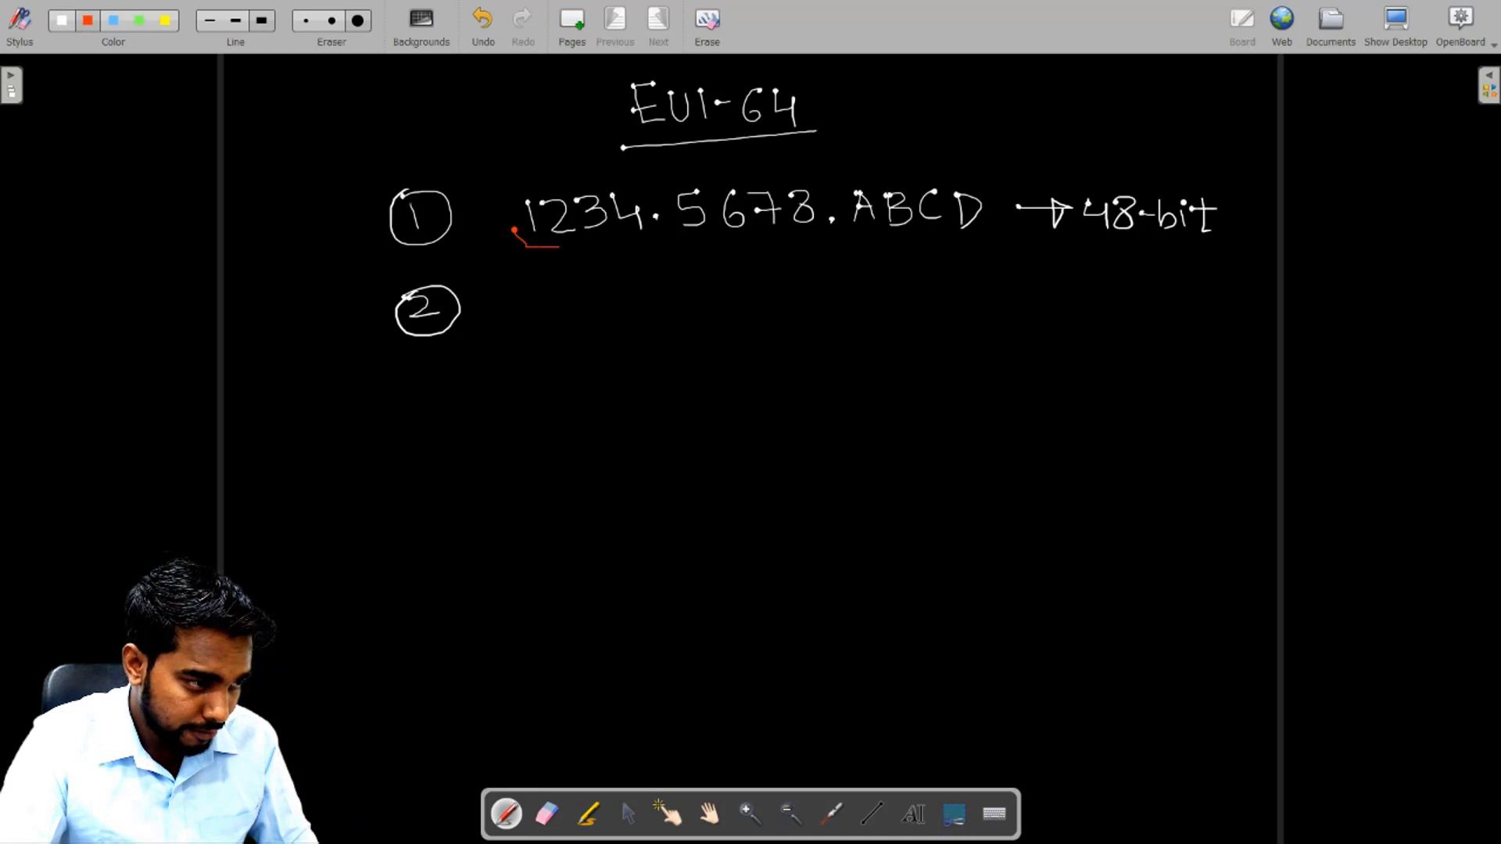
{"action": "left_click_drag", "start_coordinate": [559, 246], "coordinate": [991, 238]}
{"action": "left_click", "coordinate": [762, 226]}
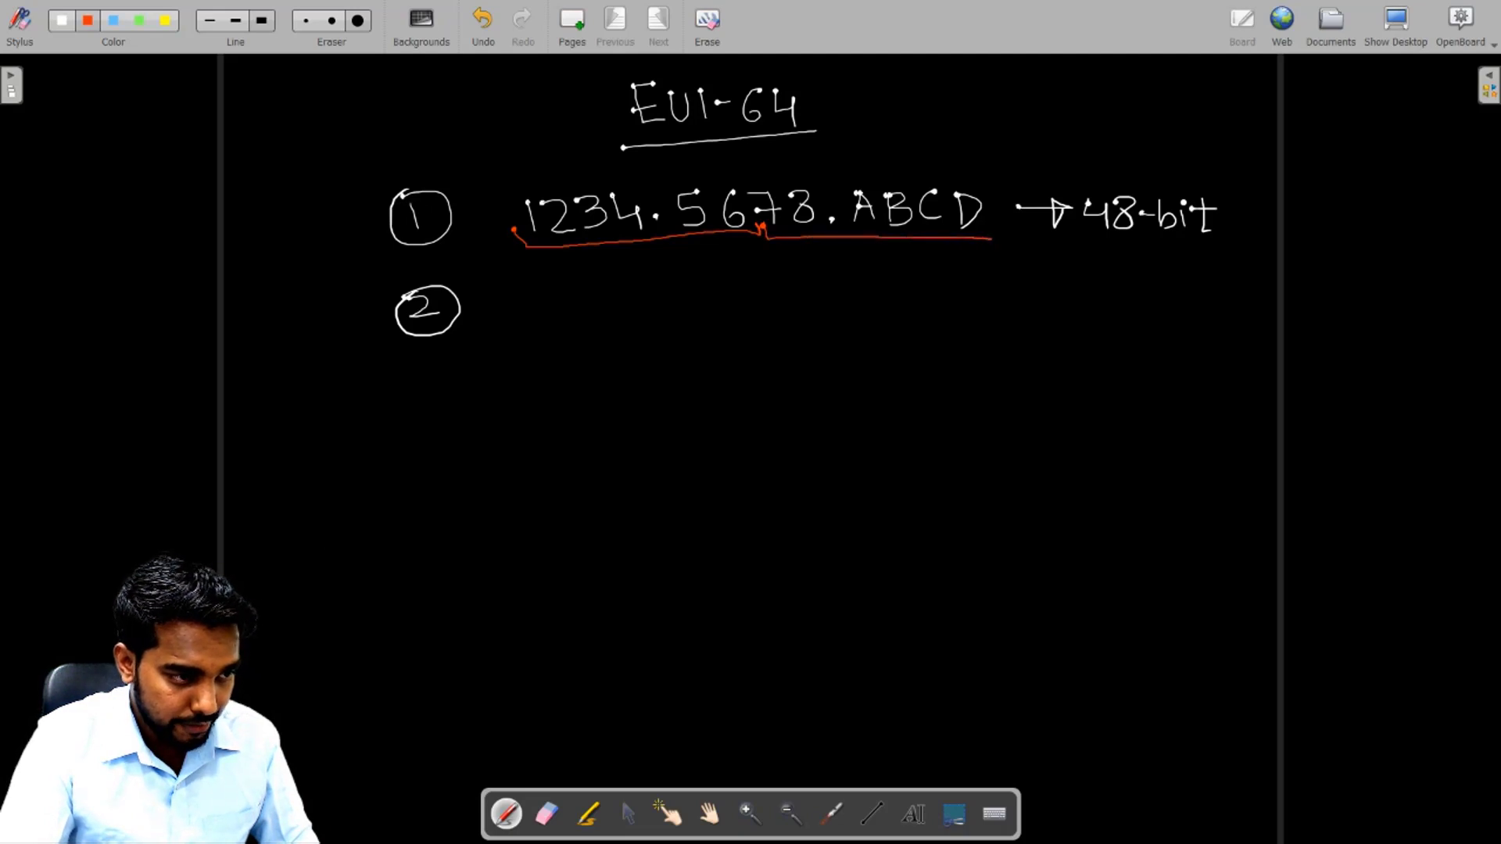
{"action": "left_click_drag", "start_coordinate": [744, 154], "coordinate": [762, 258]}
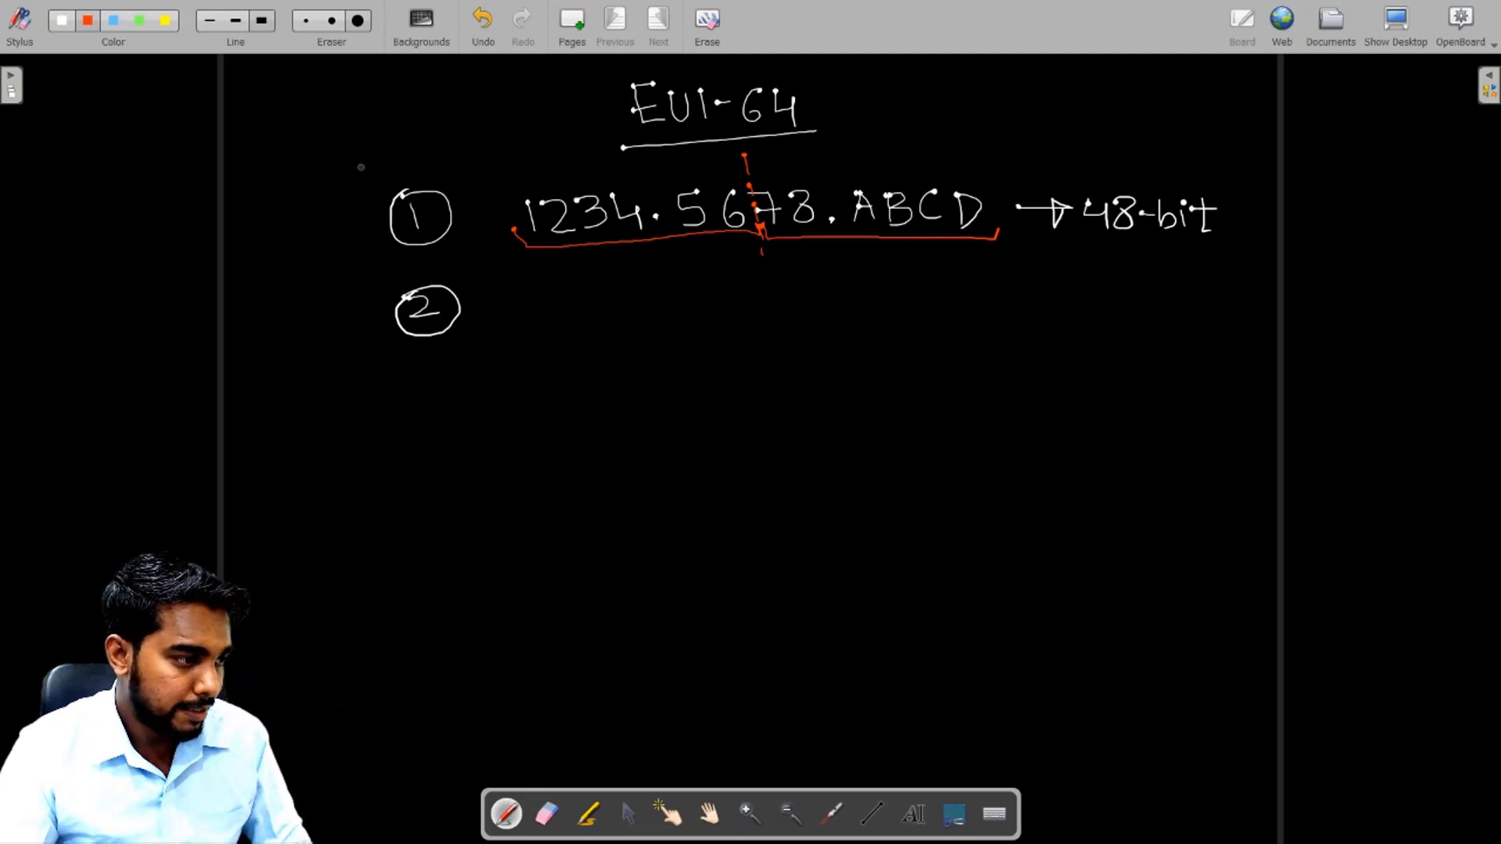
Step: In white, write '1234 56 78 ABCD' beside step 2 and circle a 3 below
{"action": "left_click", "coordinate": [62, 24]}
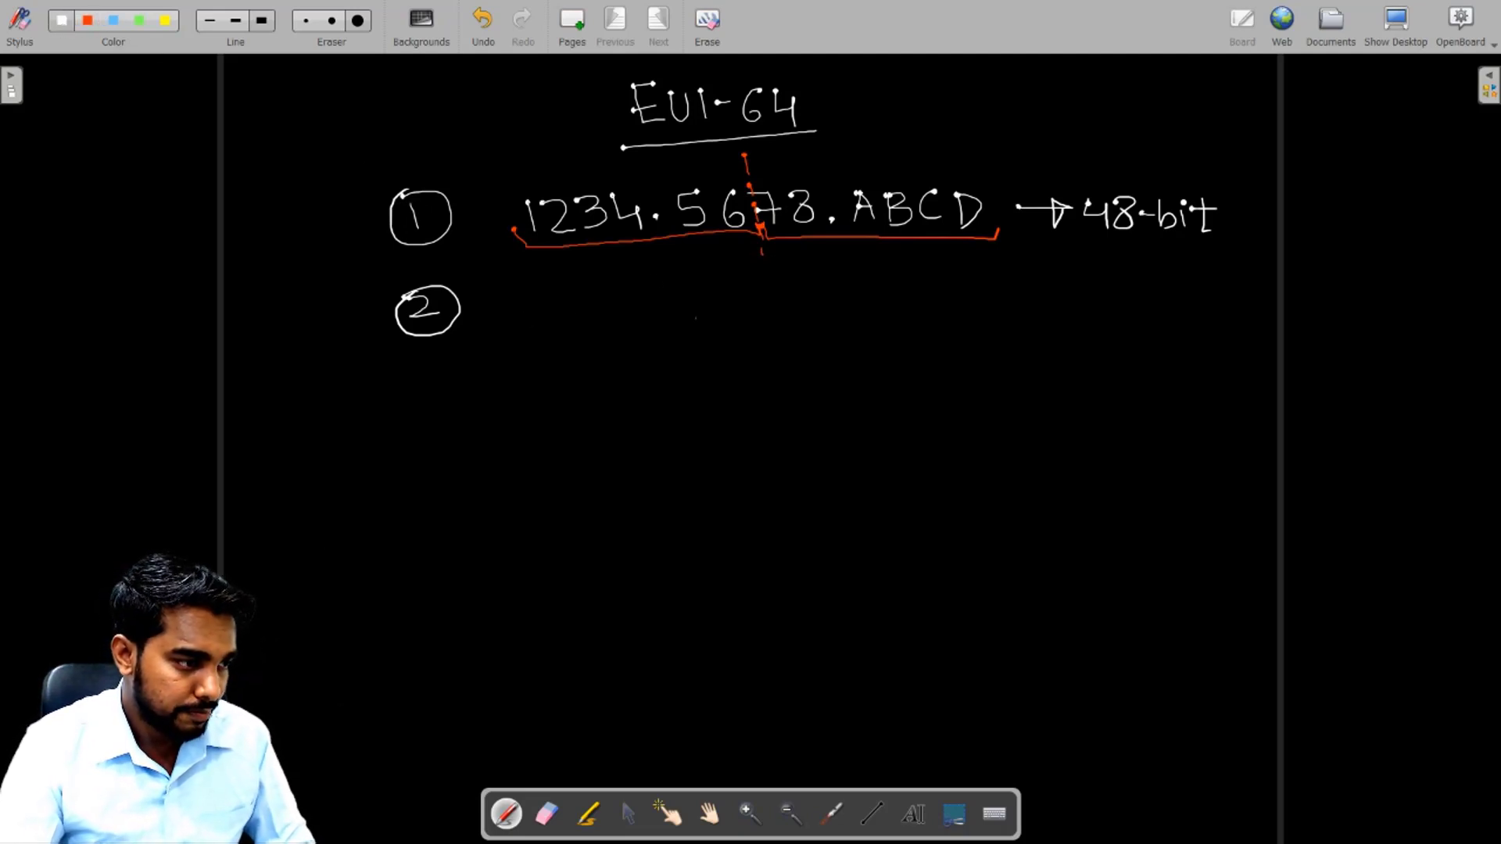
{"action": "mouse_move", "coordinate": [514, 298]}
{"action": "left_mouse_down"}
{"action": "mouse_move", "coordinate": [522, 331]}
{"action": "mouse_move", "coordinate": [560, 329]}
{"action": "mouse_move", "coordinate": [569, 303]}
{"action": "mouse_move", "coordinate": [575, 326]}
{"action": "mouse_move", "coordinate": [626, 311]}
{"action": "left_mouse_up"}
{"action": "left_click_drag", "start_coordinate": [618, 303], "coordinate": [625, 334]}
{"action": "mouse_move", "coordinate": [677, 288]}
{"action": "left_mouse_down"}
{"action": "mouse_move", "coordinate": [692, 295]}
{"action": "mouse_move", "coordinate": [682, 329]}
{"action": "mouse_move", "coordinate": [721, 330]}
{"action": "mouse_move", "coordinate": [720, 312]}
{"action": "left_mouse_up"}
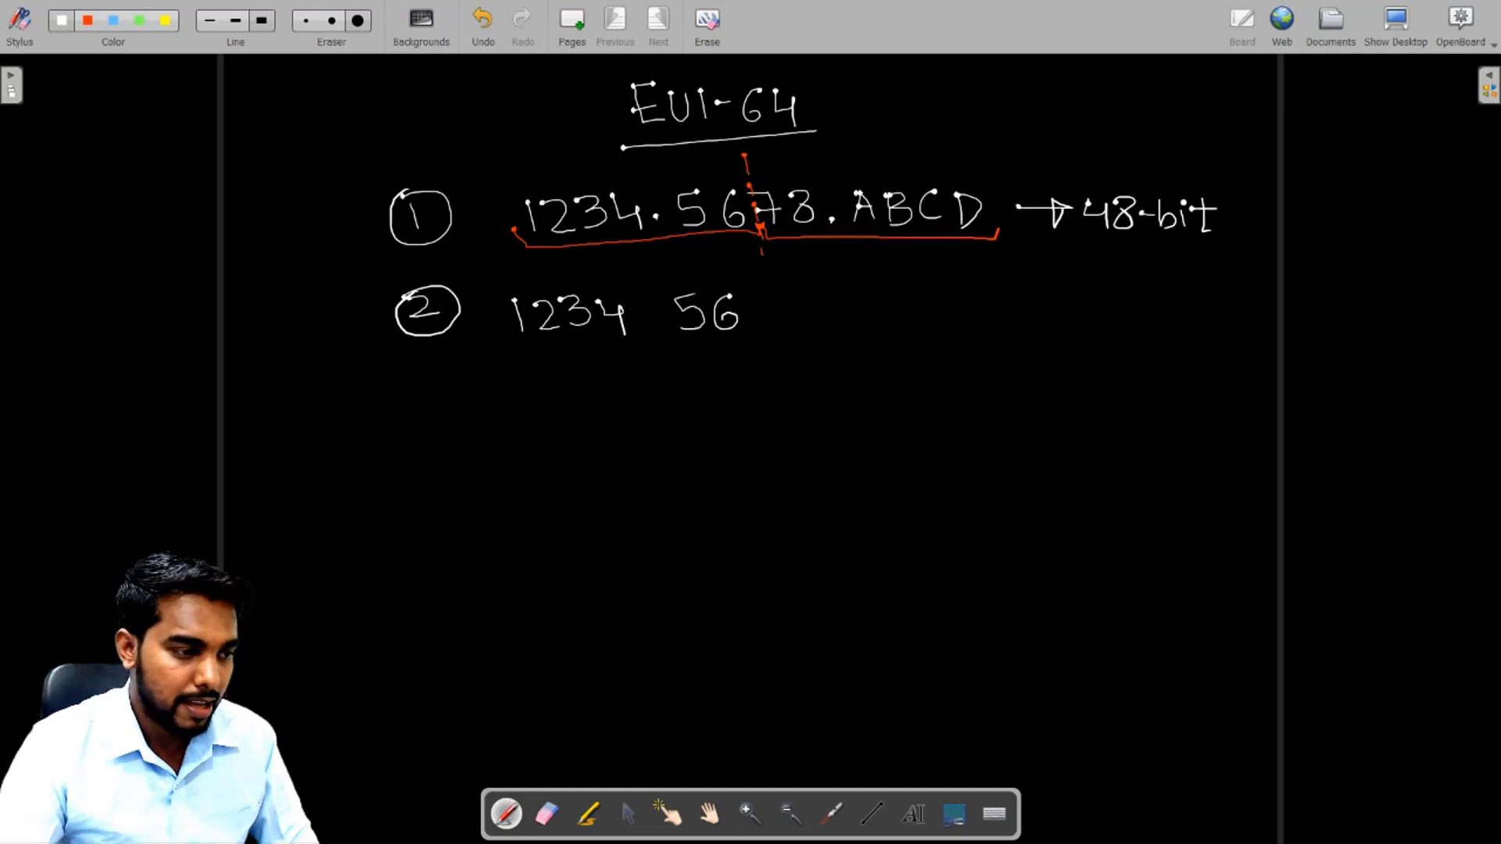
{"action": "mouse_move", "coordinate": [836, 298]}
{"action": "left_mouse_down"}
{"action": "mouse_move", "coordinate": [863, 329]}
{"action": "mouse_move", "coordinate": [869, 314]}
{"action": "mouse_move", "coordinate": [885, 326]}
{"action": "mouse_move", "coordinate": [973, 303]}
{"action": "mouse_move", "coordinate": [969, 330]}
{"action": "mouse_move", "coordinate": [993, 331]}
{"action": "mouse_move", "coordinate": [987, 317]}
{"action": "left_mouse_up"}
{"action": "mouse_move", "coordinate": [1005, 307]}
{"action": "left_mouse_down"}
{"action": "mouse_move", "coordinate": [1006, 333]}
{"action": "mouse_move", "coordinate": [1088, 334]}
{"action": "left_mouse_up"}
{"action": "left_click", "coordinate": [1056, 302]}
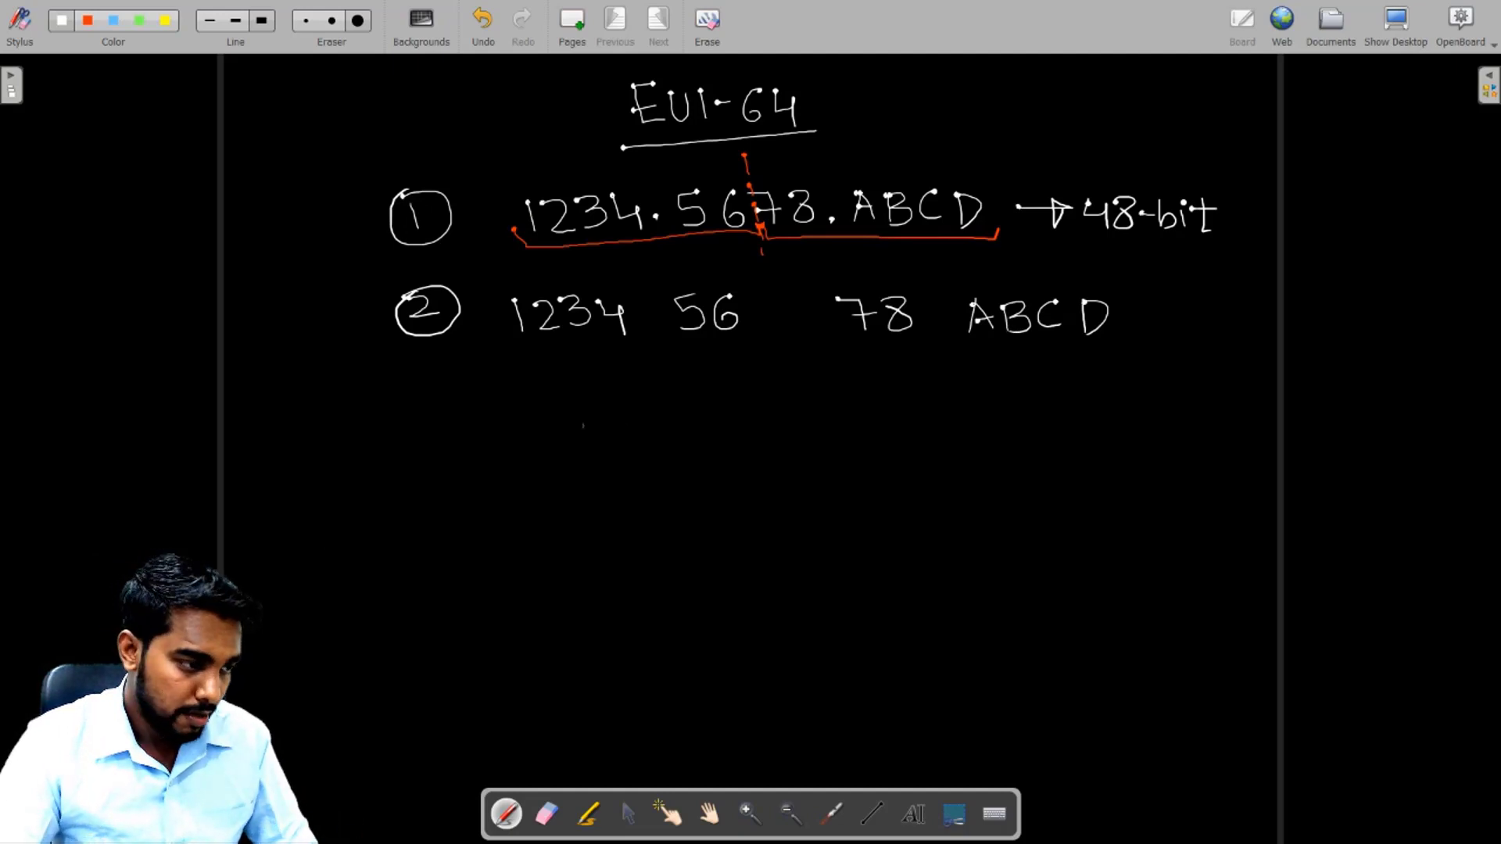
{"action": "left_click", "coordinate": [406, 364]}
{"action": "mouse_move", "coordinate": [414, 369]}
{"action": "left_mouse_down"}
{"action": "mouse_move", "coordinate": [429, 384]}
{"action": "mouse_move", "coordinate": [412, 400]}
{"action": "mouse_move", "coordinate": [442, 422]}
{"action": "mouse_move", "coordinate": [418, 364]}
{"action": "left_mouse_up"}
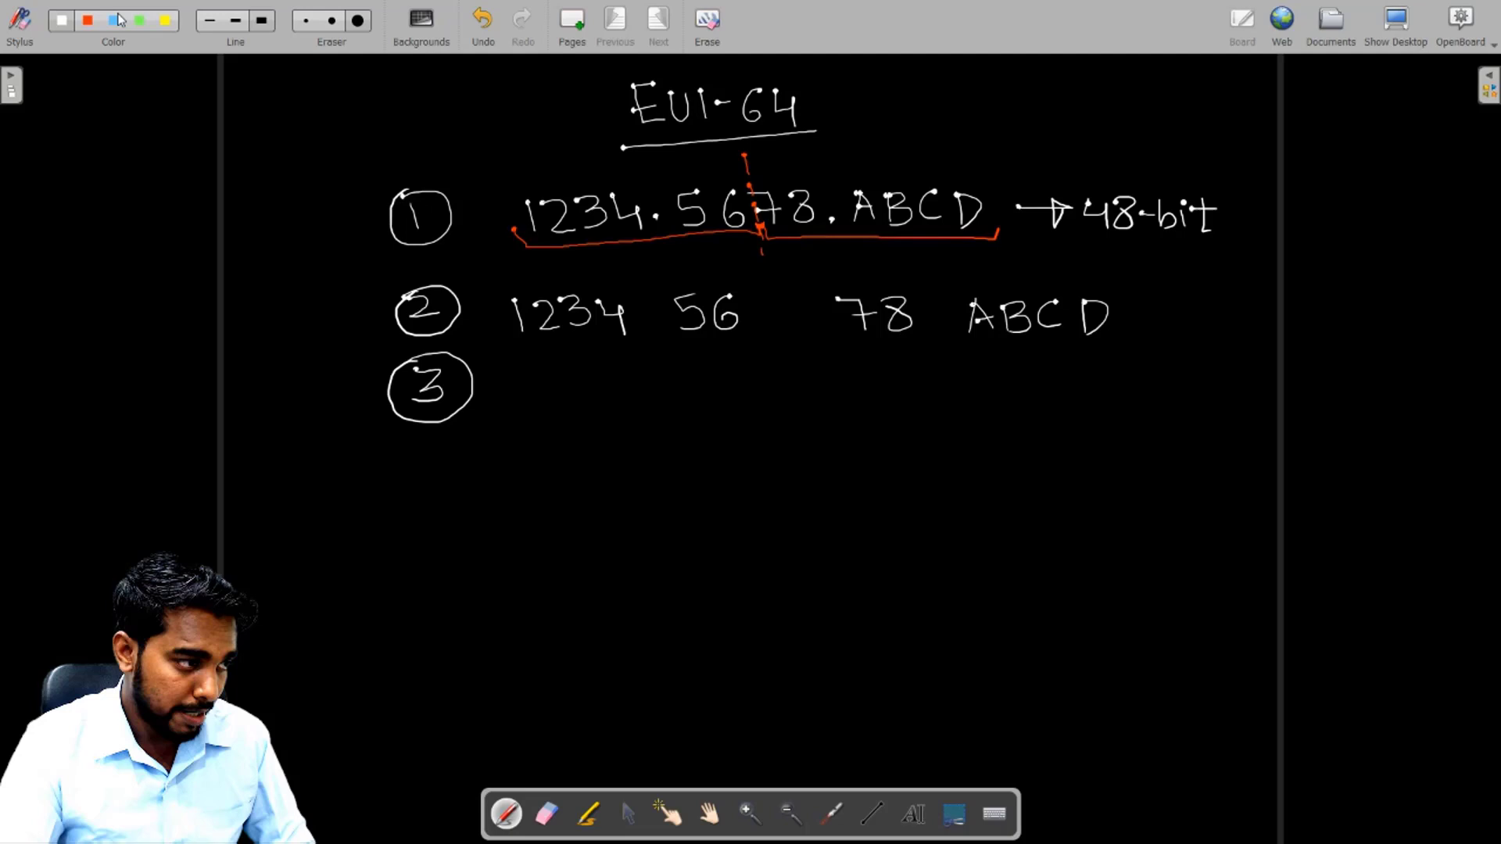
Step: In green, box the gap after 56, write FFFE there with an arrow and note 4
{"action": "left_click", "coordinate": [142, 27]}
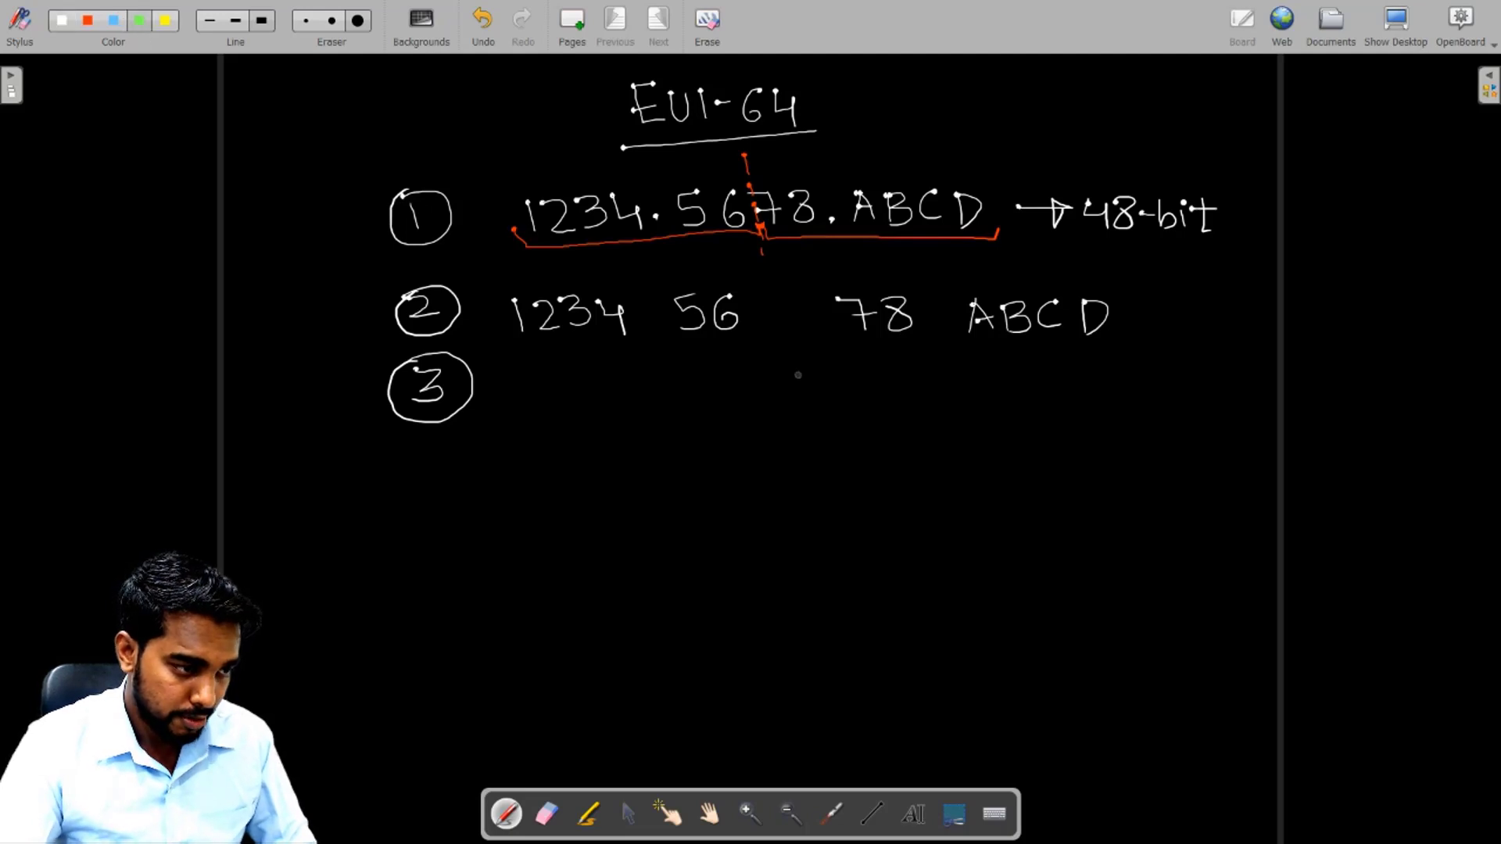
{"action": "mouse_move", "coordinate": [748, 286]}
{"action": "left_mouse_down"}
{"action": "mouse_move", "coordinate": [757, 327]}
{"action": "mouse_move", "coordinate": [816, 281]}
{"action": "mouse_move", "coordinate": [817, 335]}
{"action": "mouse_move", "coordinate": [769, 335]}
{"action": "mouse_move", "coordinate": [1151, 353]}
{"action": "mouse_move", "coordinate": [1146, 335]}
{"action": "mouse_move", "coordinate": [1146, 372]}
{"action": "mouse_move", "coordinate": [1170, 356]}
{"action": "mouse_move", "coordinate": [1138, 420]}
{"action": "mouse_move", "coordinate": [1156, 395]}
{"action": "mouse_move", "coordinate": [1163, 420]}
{"action": "mouse_move", "coordinate": [1180, 399]}
{"action": "left_mouse_up"}
{"action": "left_click", "coordinate": [1163, 402]}
{"action": "mouse_move", "coordinate": [1159, 407]}
{"action": "left_mouse_down"}
{"action": "mouse_move", "coordinate": [1192, 419]}
{"action": "mouse_move", "coordinate": [1213, 396]}
{"action": "left_mouse_up"}
{"action": "mouse_move", "coordinate": [1188, 407]}
{"action": "left_mouse_down"}
{"action": "mouse_move", "coordinate": [1245, 395]}
{"action": "mouse_move", "coordinate": [1226, 419]}
{"action": "left_mouse_up"}
{"action": "left_click_drag", "start_coordinate": [1226, 419], "coordinate": [1243, 406]}
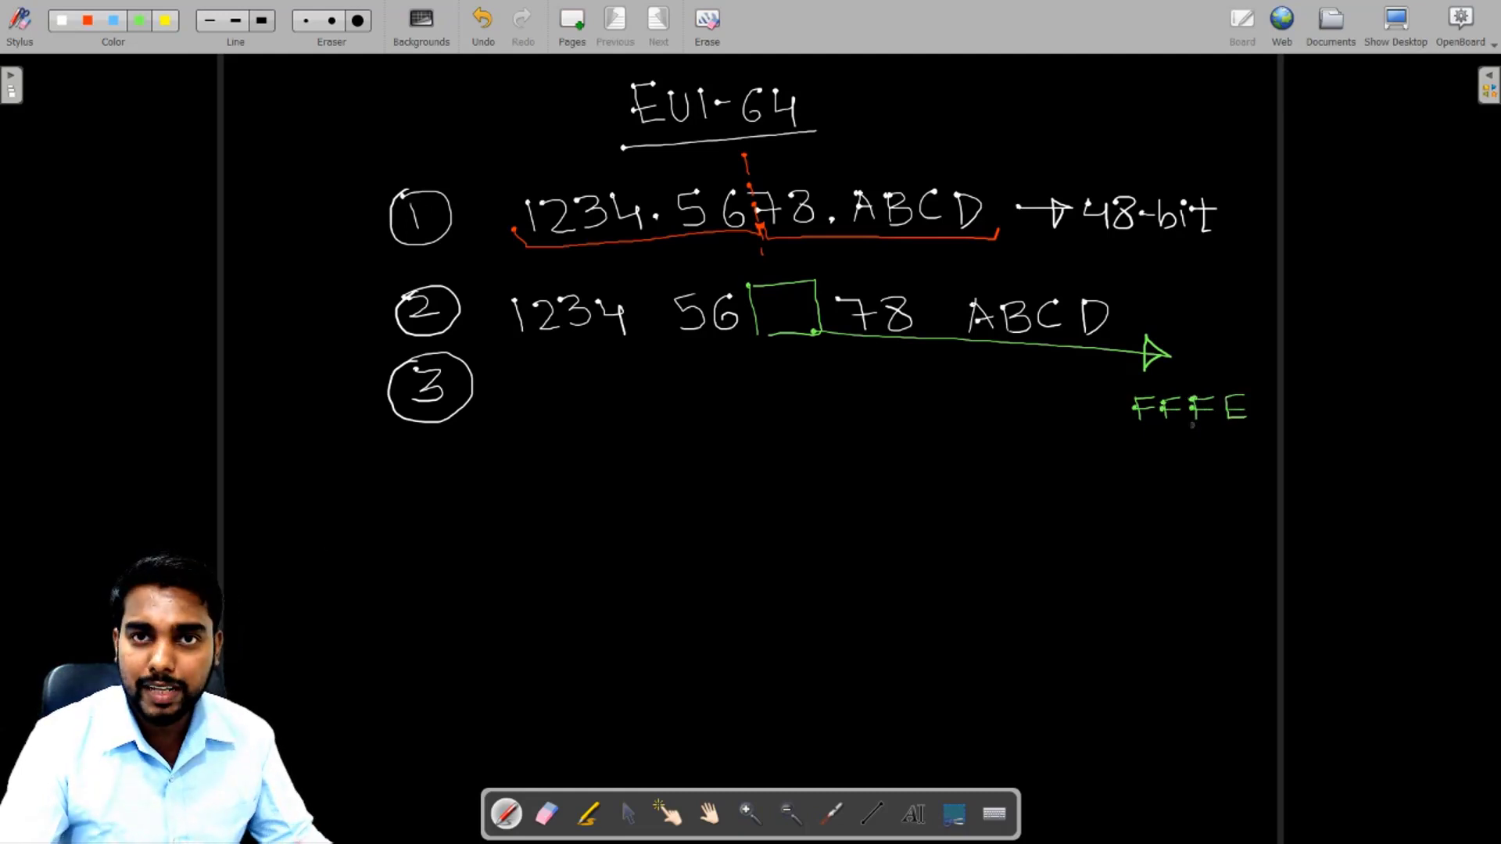
{"action": "mouse_move", "coordinate": [1147, 430]}
{"action": "left_mouse_down"}
{"action": "mouse_move", "coordinate": [1150, 475]}
{"action": "mouse_move", "coordinate": [1170, 480]}
{"action": "left_mouse_up"}
{"action": "mouse_move", "coordinate": [1166, 471]}
{"action": "left_mouse_down"}
{"action": "mouse_move", "coordinate": [1167, 492]}
{"action": "mouse_move", "coordinate": [1242, 435]}
{"action": "mouse_move", "coordinate": [1224, 494]}
{"action": "mouse_move", "coordinate": [1267, 468]}
{"action": "mouse_move", "coordinate": [1219, 314]}
{"action": "mouse_move", "coordinate": [1155, 264]}
{"action": "mouse_move", "coordinate": [1154, 294]}
{"action": "mouse_move", "coordinate": [1184, 272]}
{"action": "mouse_move", "coordinate": [1159, 287]}
{"action": "left_mouse_up"}
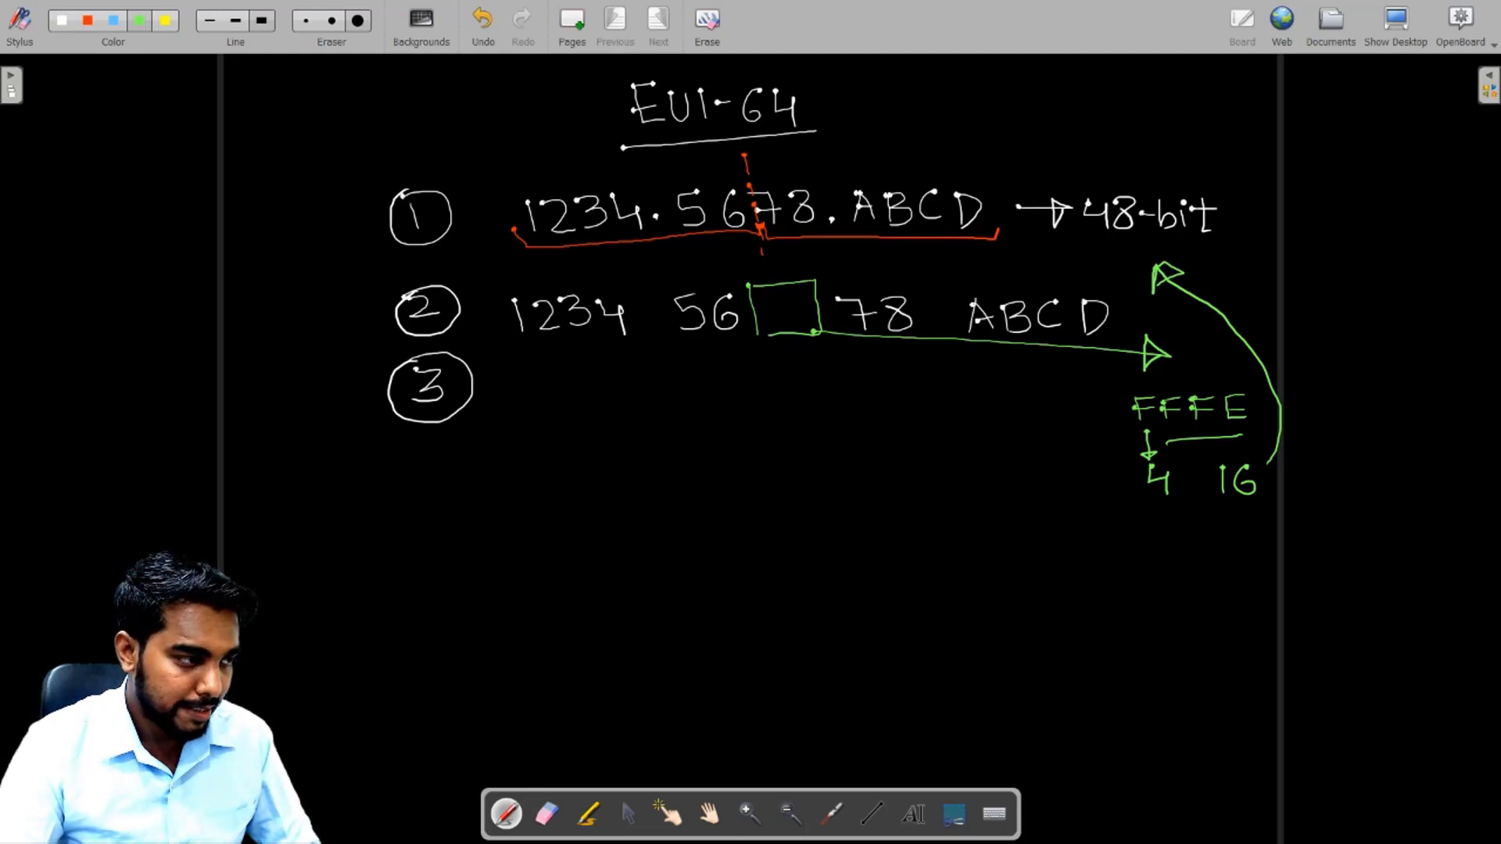
Step: In white, write the padded address 1234 56FF FE78 ABCD beside step 3
{"action": "left_click", "coordinate": [61, 24]}
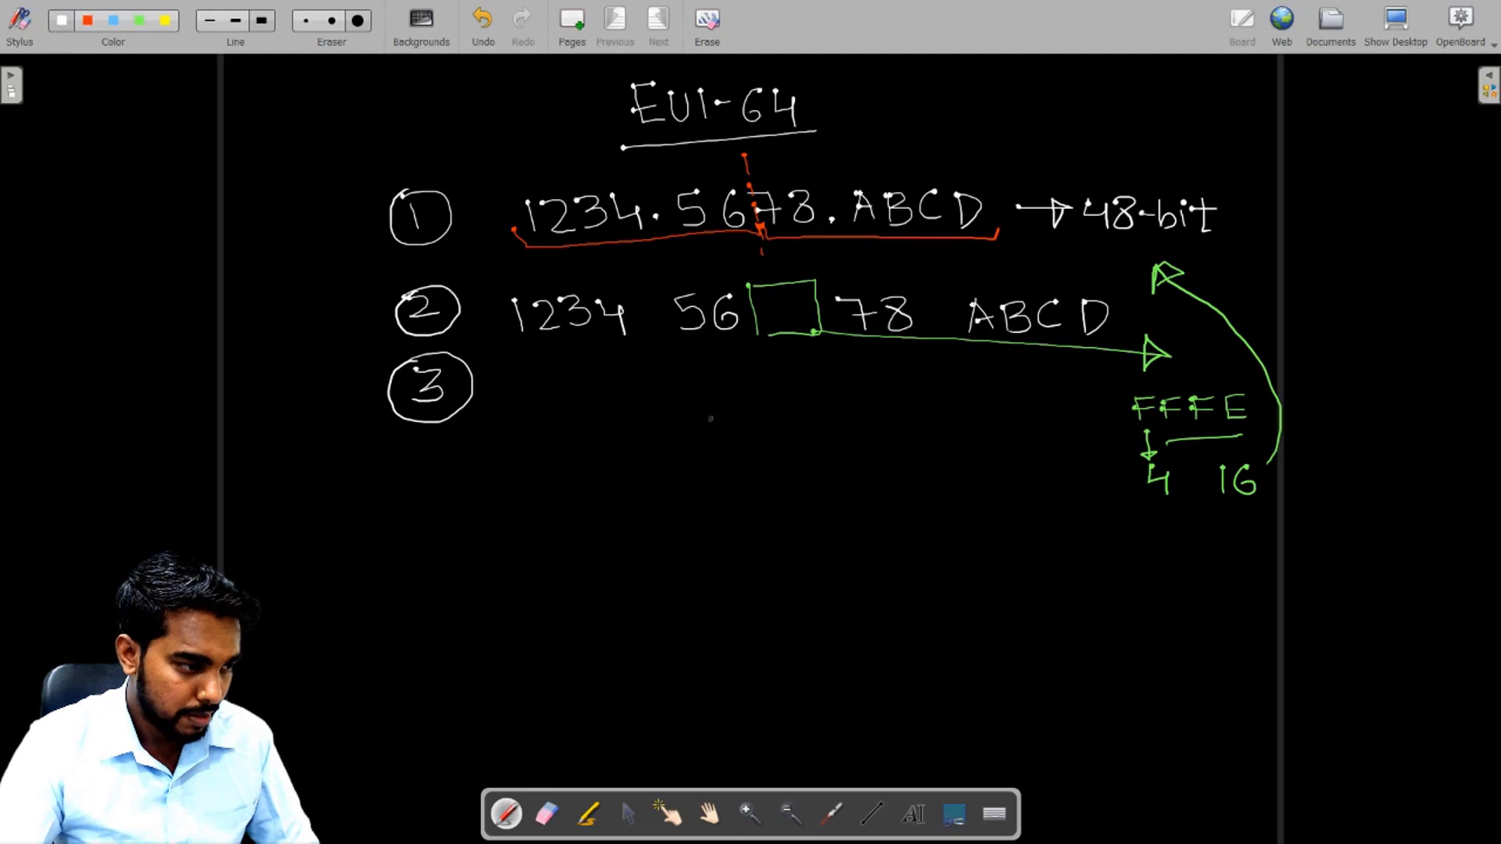
{"action": "mouse_move", "coordinate": [529, 372]}
{"action": "left_mouse_down"}
{"action": "mouse_move", "coordinate": [536, 404]}
{"action": "mouse_move", "coordinate": [564, 377]}
{"action": "mouse_move", "coordinate": [579, 404]}
{"action": "mouse_move", "coordinate": [604, 383]}
{"action": "mouse_move", "coordinate": [585, 403]}
{"action": "mouse_move", "coordinate": [649, 388]}
{"action": "mouse_move", "coordinate": [648, 406]}
{"action": "left_mouse_up"}
{"action": "mouse_move", "coordinate": [722, 376]}
{"action": "left_mouse_down"}
{"action": "mouse_move", "coordinate": [732, 394]}
{"action": "mouse_move", "coordinate": [704, 407]}
{"action": "left_mouse_up"}
{"action": "mouse_move", "coordinate": [758, 369]}
{"action": "left_mouse_down"}
{"action": "mouse_move", "coordinate": [752, 394]}
{"action": "mouse_move", "coordinate": [793, 403]}
{"action": "mouse_move", "coordinate": [803, 387]}
{"action": "left_mouse_up"}
{"action": "mouse_move", "coordinate": [807, 372]}
{"action": "left_mouse_down"}
{"action": "mouse_move", "coordinate": [809, 404]}
{"action": "mouse_move", "coordinate": [819, 376]}
{"action": "mouse_move", "coordinate": [867, 405]}
{"action": "mouse_move", "coordinate": [885, 376]}
{"action": "left_mouse_up"}
{"action": "mouse_move", "coordinate": [866, 390]}
{"action": "left_mouse_down"}
{"action": "mouse_move", "coordinate": [896, 403]}
{"action": "mouse_move", "coordinate": [907, 375]}
{"action": "mouse_move", "coordinate": [914, 403]}
{"action": "left_mouse_up"}
{"action": "mouse_move", "coordinate": [913, 375]}
{"action": "left_mouse_down"}
{"action": "mouse_move", "coordinate": [930, 405]}
{"action": "mouse_move", "coordinate": [957, 375]}
{"action": "mouse_move", "coordinate": [1000, 406]}
{"action": "left_mouse_up"}
{"action": "mouse_move", "coordinate": [1009, 381]}
{"action": "left_mouse_down"}
{"action": "mouse_move", "coordinate": [1023, 405]}
{"action": "mouse_move", "coordinate": [1097, 407]}
{"action": "left_mouse_up"}
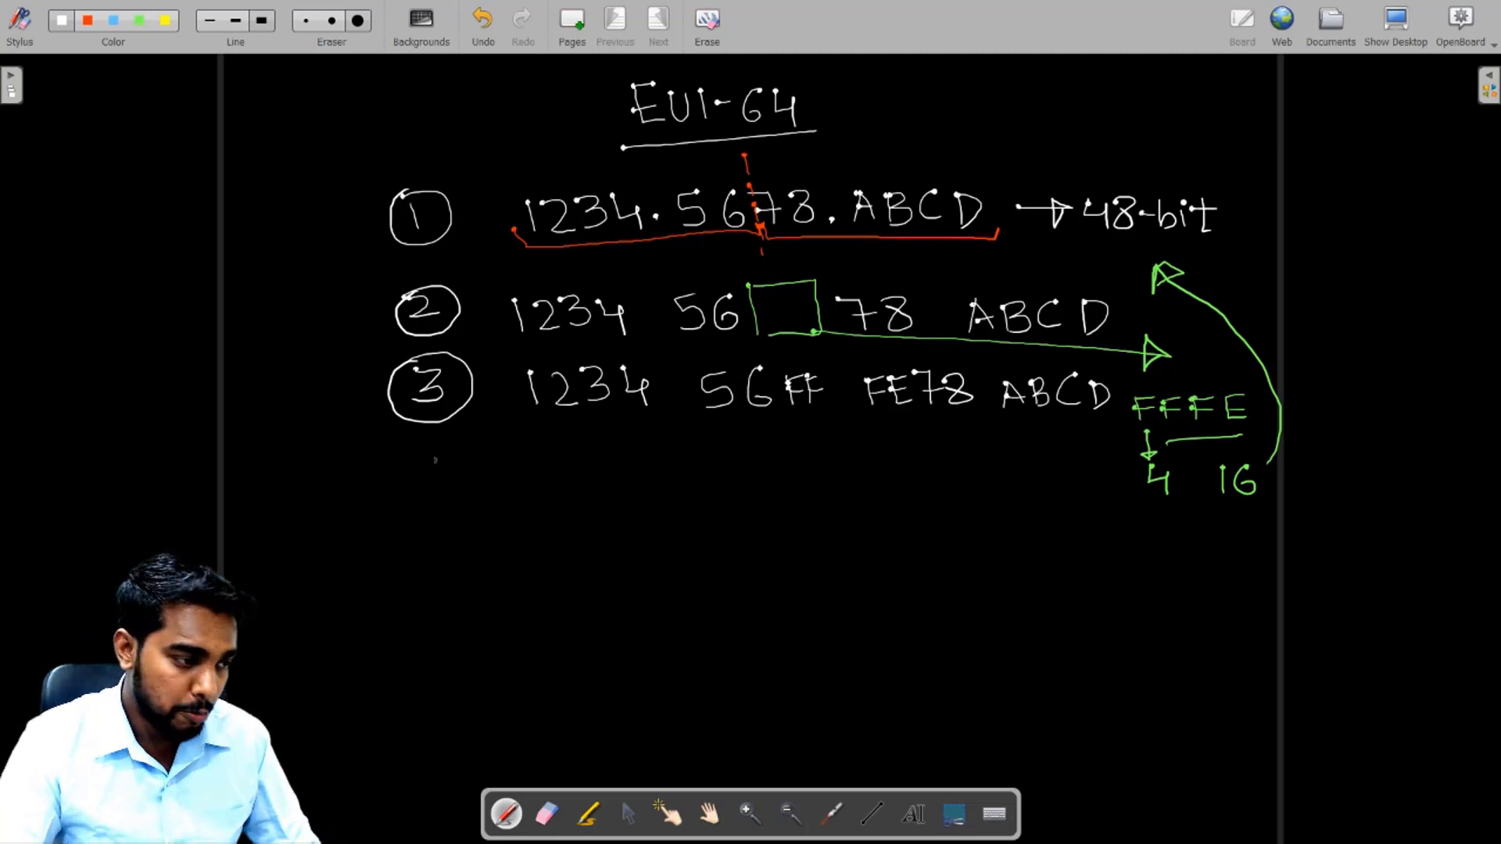
Step: Add a circled 4 below and write 'Invert' beside it
{"action": "mouse_move", "coordinate": [435, 458]}
{"action": "left_mouse_down"}
{"action": "mouse_move", "coordinate": [407, 479]}
{"action": "mouse_move", "coordinate": [436, 478]}
{"action": "left_mouse_up"}
{"action": "mouse_move", "coordinate": [431, 467]}
{"action": "left_mouse_down"}
{"action": "mouse_move", "coordinate": [435, 491]}
{"action": "mouse_move", "coordinate": [448, 449]}
{"action": "mouse_move", "coordinate": [389, 478]}
{"action": "mouse_move", "coordinate": [407, 453]}
{"action": "mouse_move", "coordinate": [512, 491]}
{"action": "mouse_move", "coordinate": [544, 470]}
{"action": "mouse_move", "coordinate": [600, 472]}
{"action": "mouse_move", "coordinate": [618, 493]}
{"action": "left_mouse_up"}
{"action": "left_click_drag", "start_coordinate": [605, 473], "coordinate": [718, 491]}
Step: Complete 'Invert 7th BIT', bracket the step-3 address and underline its first digits 12
{"action": "left_click", "coordinate": [716, 461]}
{"action": "mouse_move", "coordinate": [706, 469]}
{"action": "left_mouse_down"}
{"action": "mouse_move", "coordinate": [730, 467]}
{"action": "mouse_move", "coordinate": [730, 484]}
{"action": "left_mouse_up"}
{"action": "mouse_move", "coordinate": [730, 474]}
{"action": "left_mouse_down"}
{"action": "mouse_move", "coordinate": [774, 478]}
{"action": "mouse_move", "coordinate": [774, 494]}
{"action": "left_mouse_up"}
{"action": "mouse_move", "coordinate": [772, 469]}
{"action": "left_mouse_down"}
{"action": "mouse_move", "coordinate": [791, 459]}
{"action": "mouse_move", "coordinate": [774, 494]}
{"action": "mouse_move", "coordinate": [807, 494]}
{"action": "mouse_move", "coordinate": [842, 461]}
{"action": "left_mouse_up"}
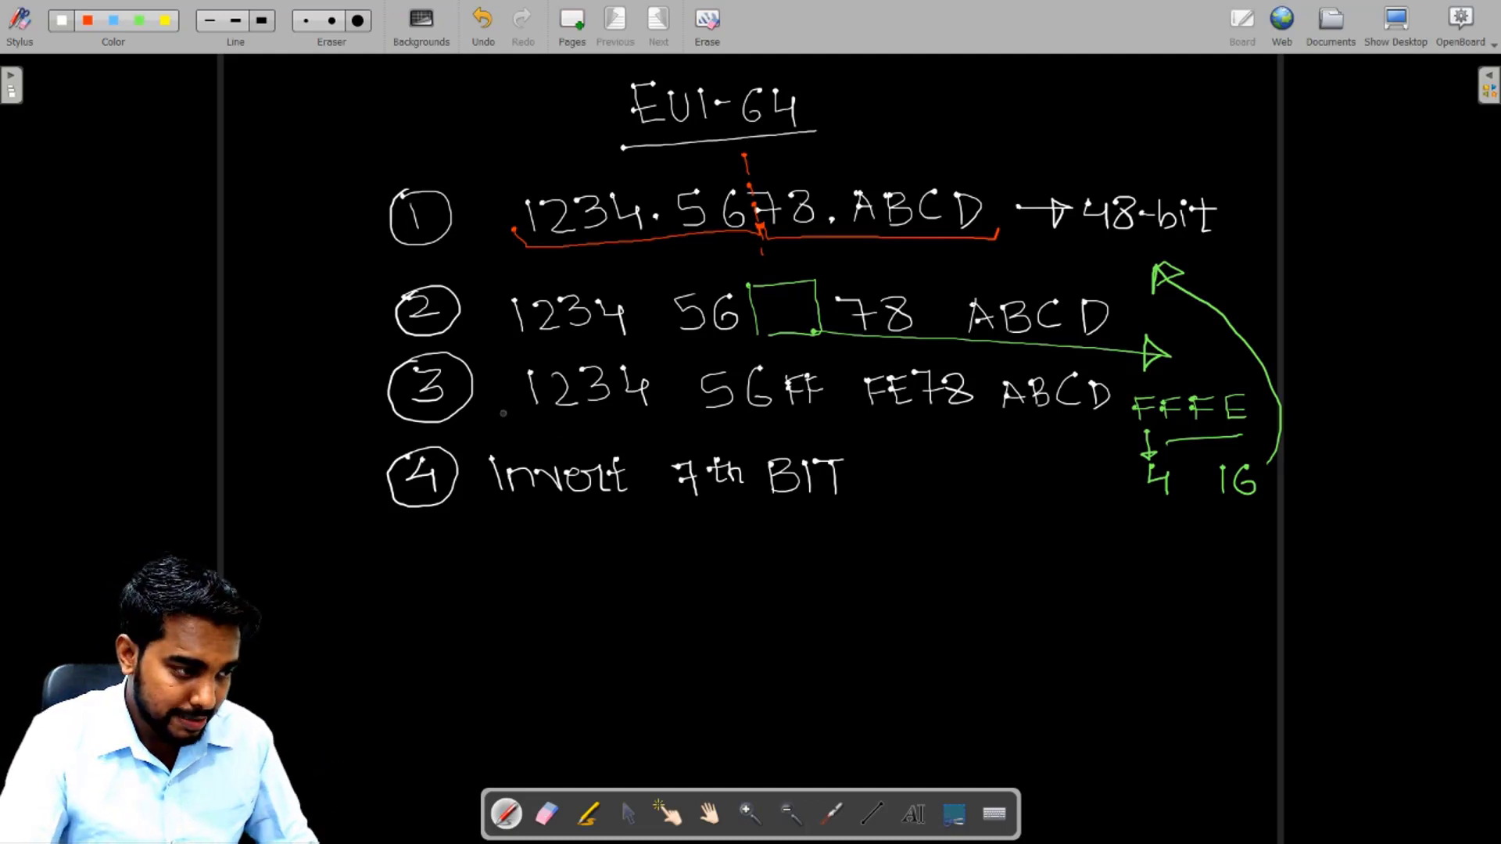
{"action": "mouse_move", "coordinate": [504, 414]}
{"action": "left_mouse_down"}
{"action": "mouse_move", "coordinate": [1124, 447]}
{"action": "mouse_move", "coordinate": [1130, 424]}
{"action": "left_mouse_up"}
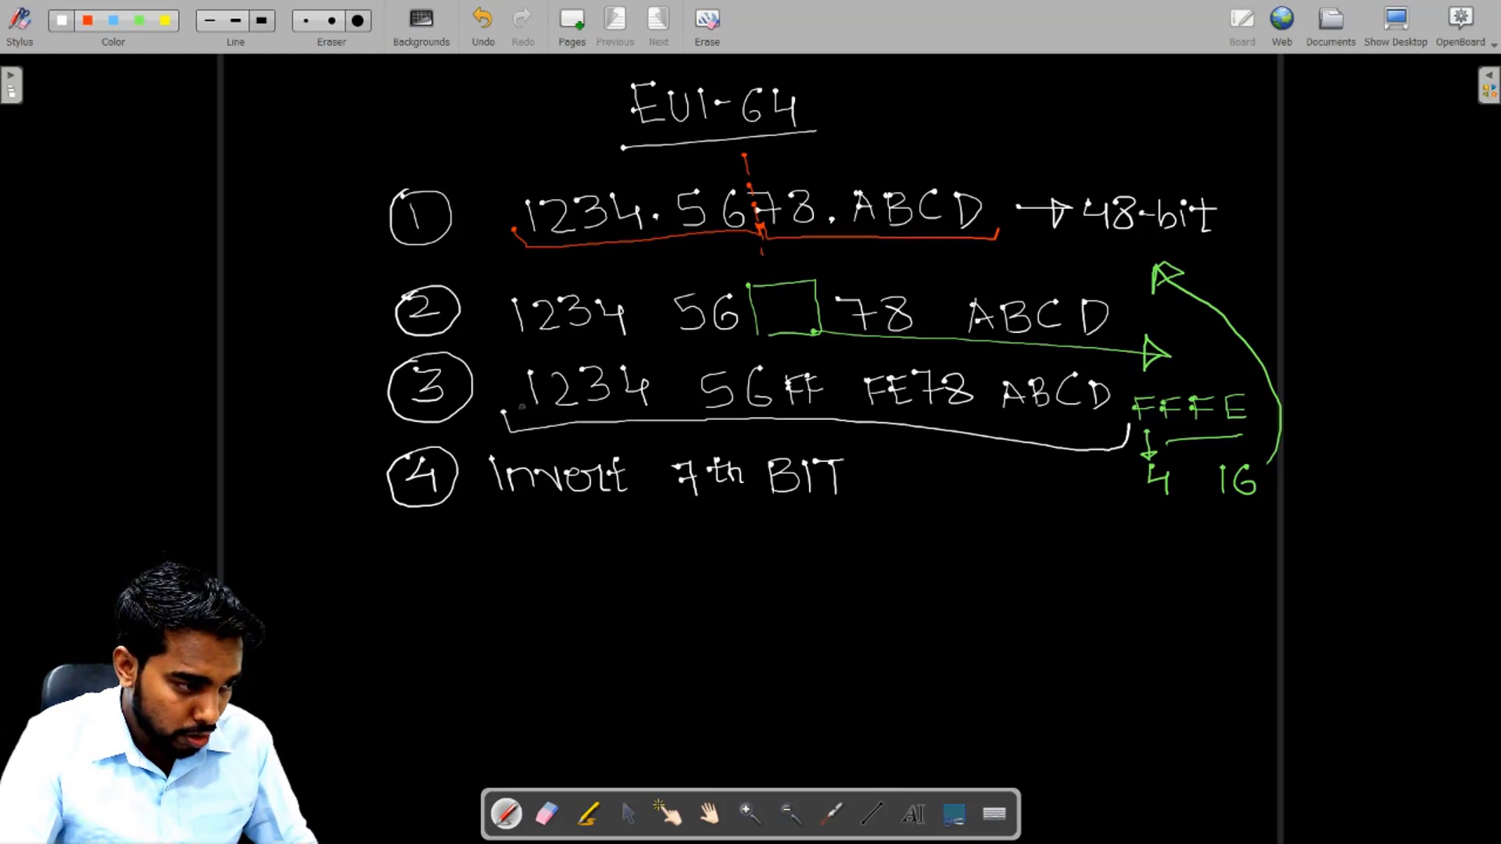
{"action": "left_click_drag", "start_coordinate": [525, 404], "coordinate": [577, 415]}
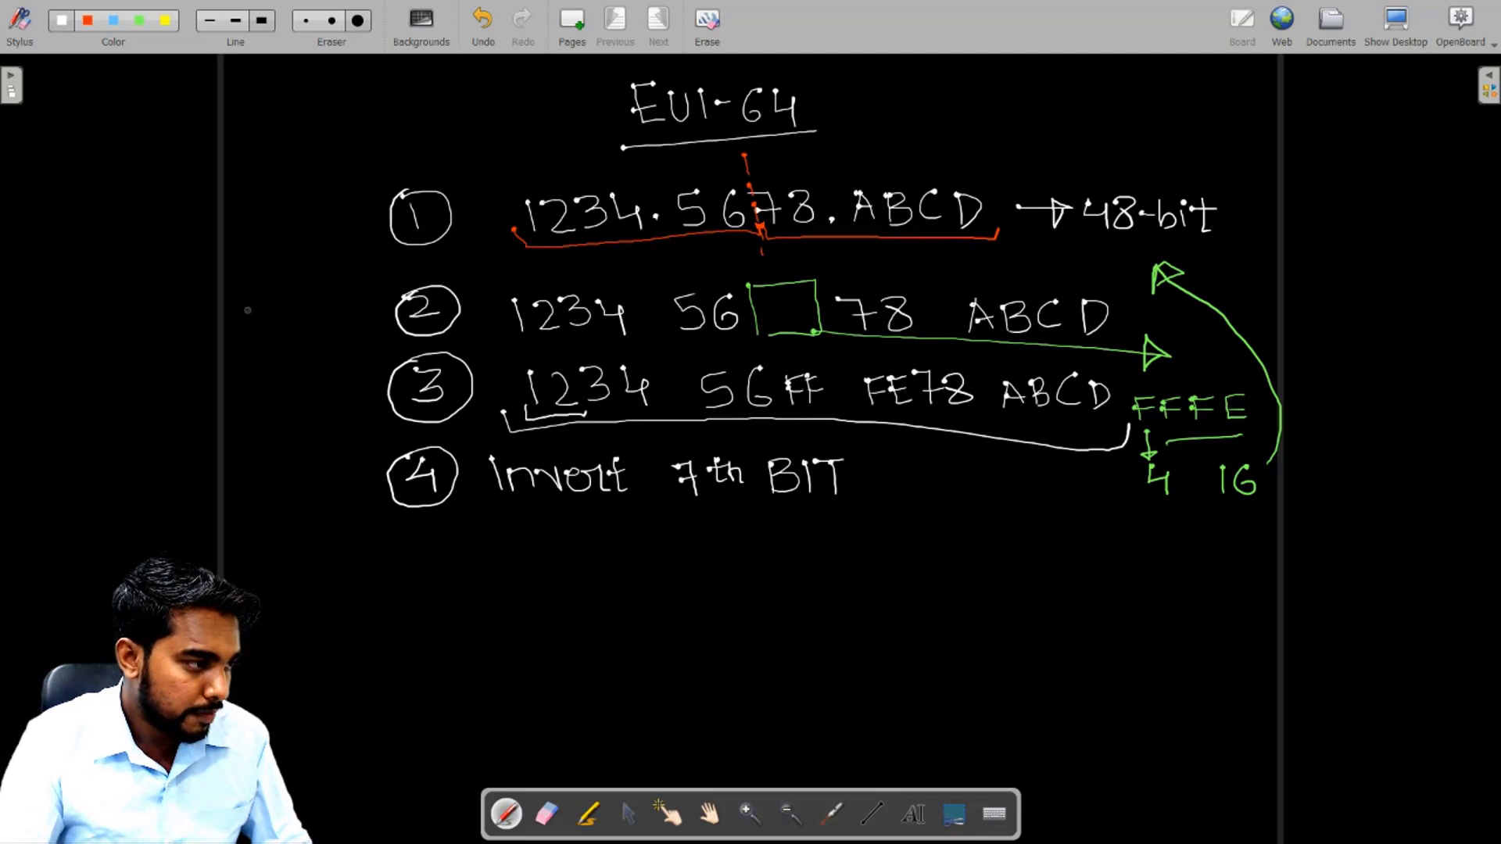
Step: In blue, arrow down from 1234 and write 1 → 0001 and 2 → 0010
{"action": "left_click", "coordinate": [113, 28]}
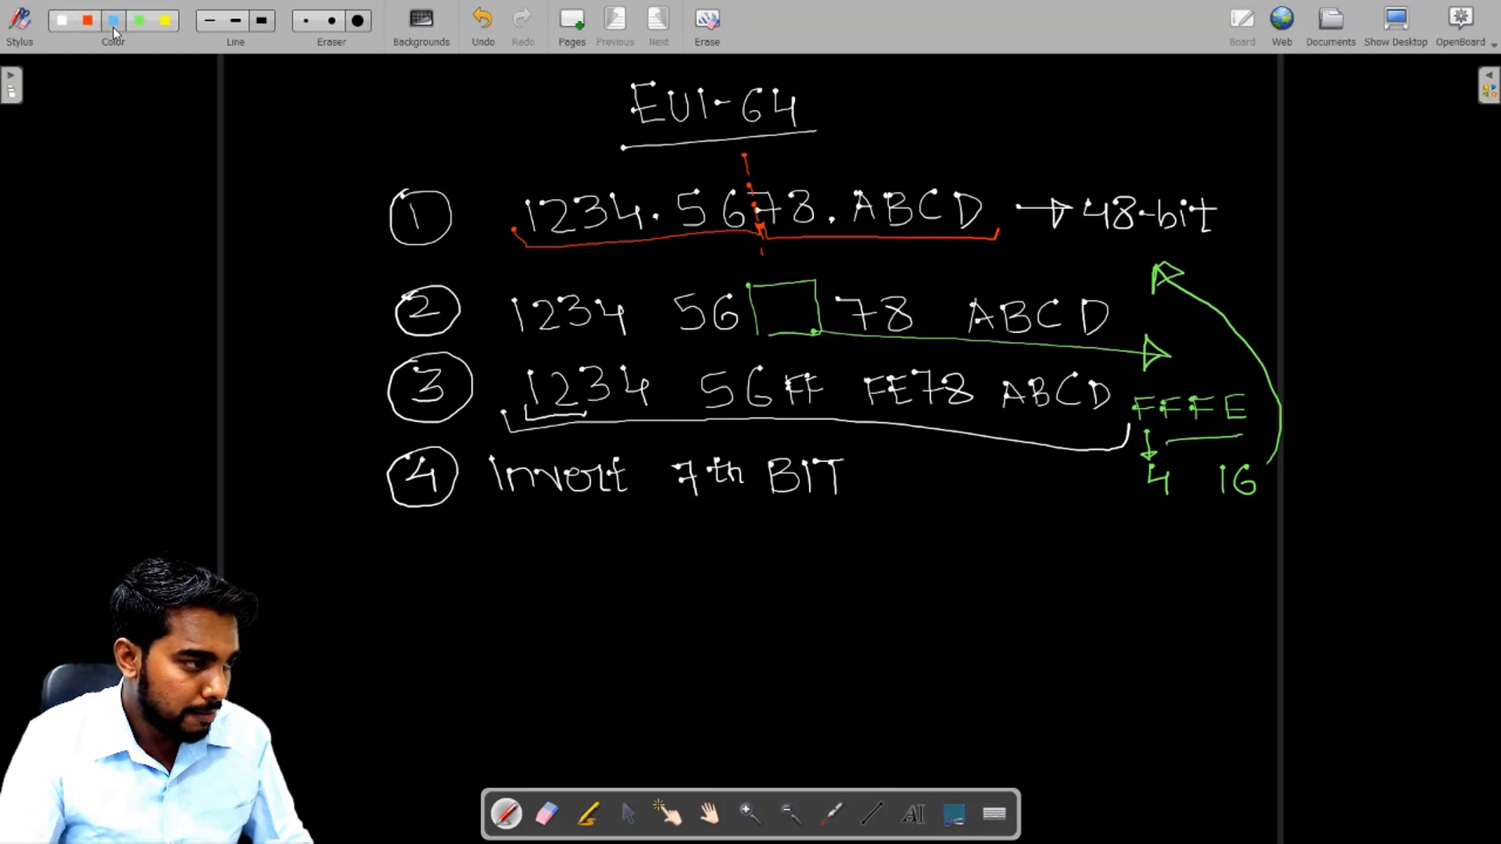
{"action": "mouse_move", "coordinate": [523, 387]}
{"action": "left_mouse_down"}
{"action": "mouse_move", "coordinate": [492, 393]}
{"action": "mouse_move", "coordinate": [479, 422]}
{"action": "mouse_move", "coordinate": [487, 509]}
{"action": "mouse_move", "coordinate": [458, 517]}
{"action": "mouse_move", "coordinate": [512, 509]}
{"action": "mouse_move", "coordinate": [487, 522]}
{"action": "left_mouse_up"}
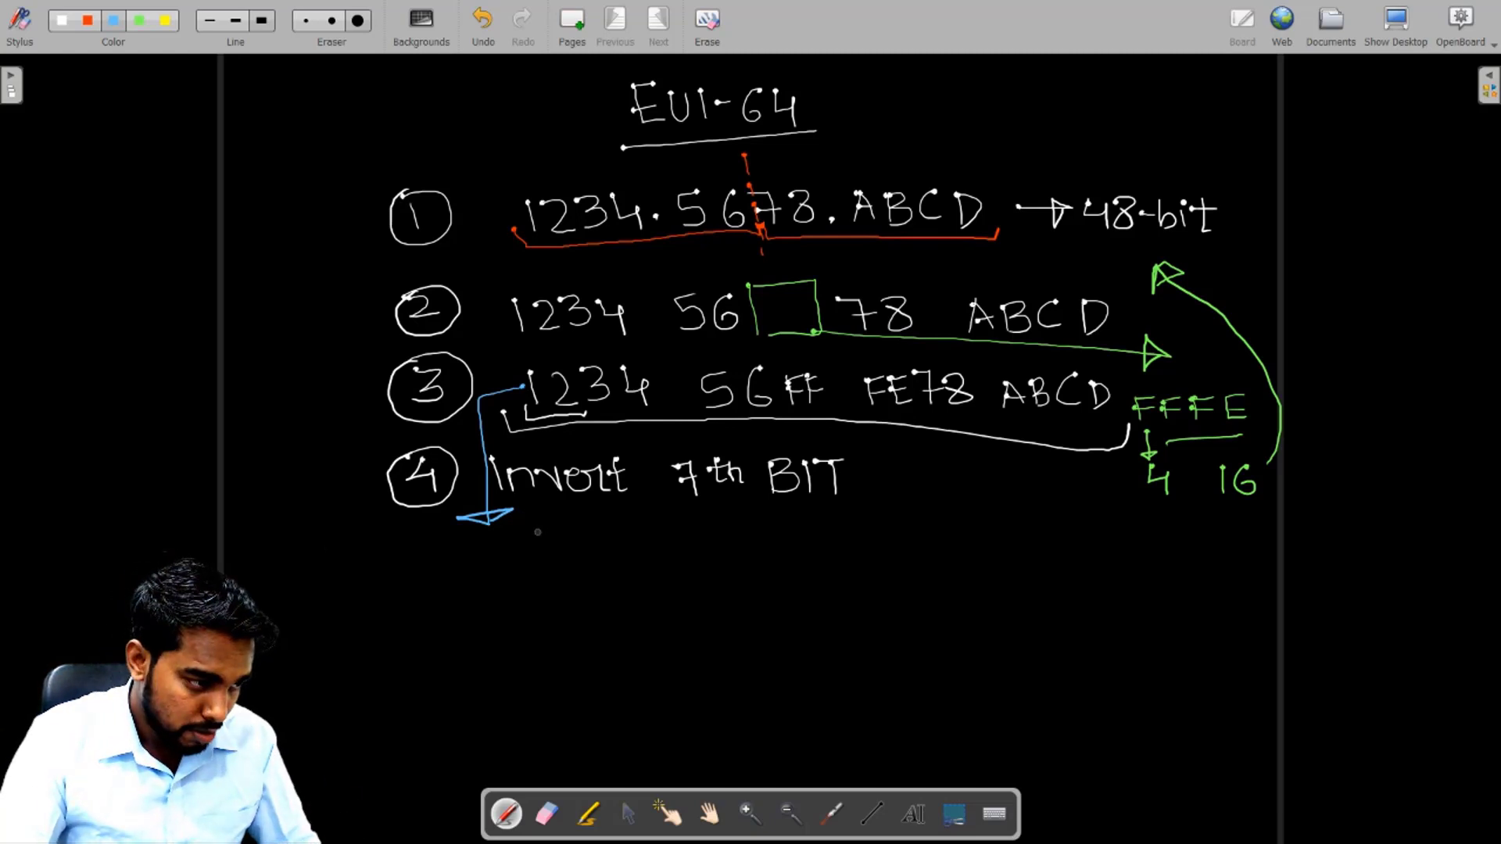
{"action": "mouse_move", "coordinate": [528, 518]}
{"action": "left_mouse_down"}
{"action": "mouse_move", "coordinate": [533, 546]}
{"action": "mouse_move", "coordinate": [598, 524]}
{"action": "mouse_move", "coordinate": [587, 543]}
{"action": "mouse_move", "coordinate": [599, 524]}
{"action": "mouse_move", "coordinate": [695, 522]}
{"action": "mouse_move", "coordinate": [726, 551]}
{"action": "left_mouse_up"}
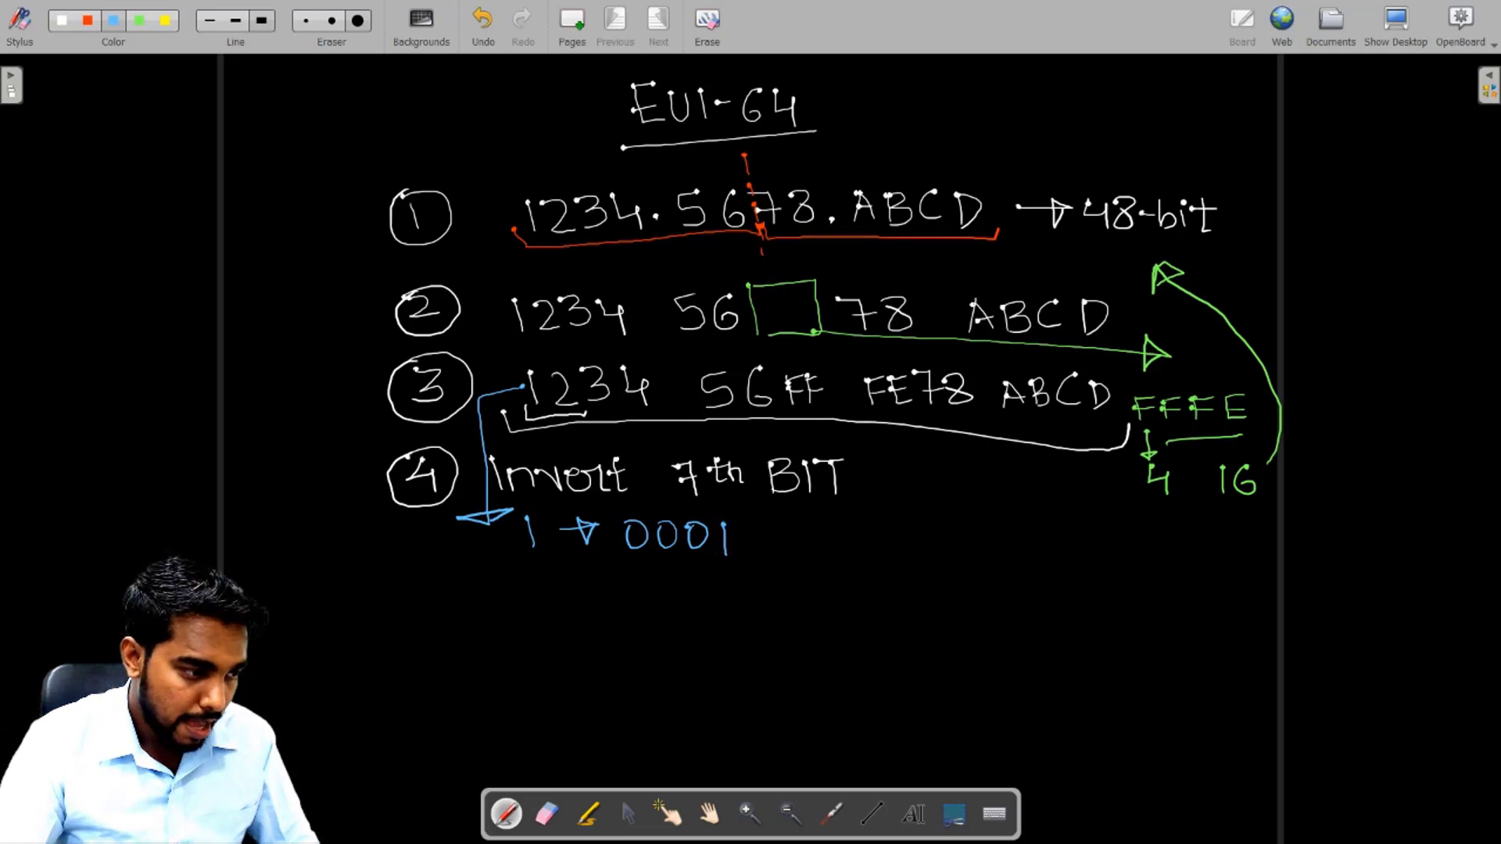
{"action": "mouse_move", "coordinate": [530, 574]}
{"action": "left_mouse_down"}
{"action": "mouse_move", "coordinate": [559, 597]}
{"action": "mouse_move", "coordinate": [584, 580]}
{"action": "mouse_move", "coordinate": [664, 585]}
{"action": "left_mouse_up"}
{"action": "mouse_move", "coordinate": [684, 578]}
{"action": "left_mouse_down"}
{"action": "mouse_move", "coordinate": [729, 603]}
{"action": "mouse_move", "coordinate": [732, 577]}
{"action": "left_mouse_up"}
{"action": "left_click", "coordinate": [727, 593]}
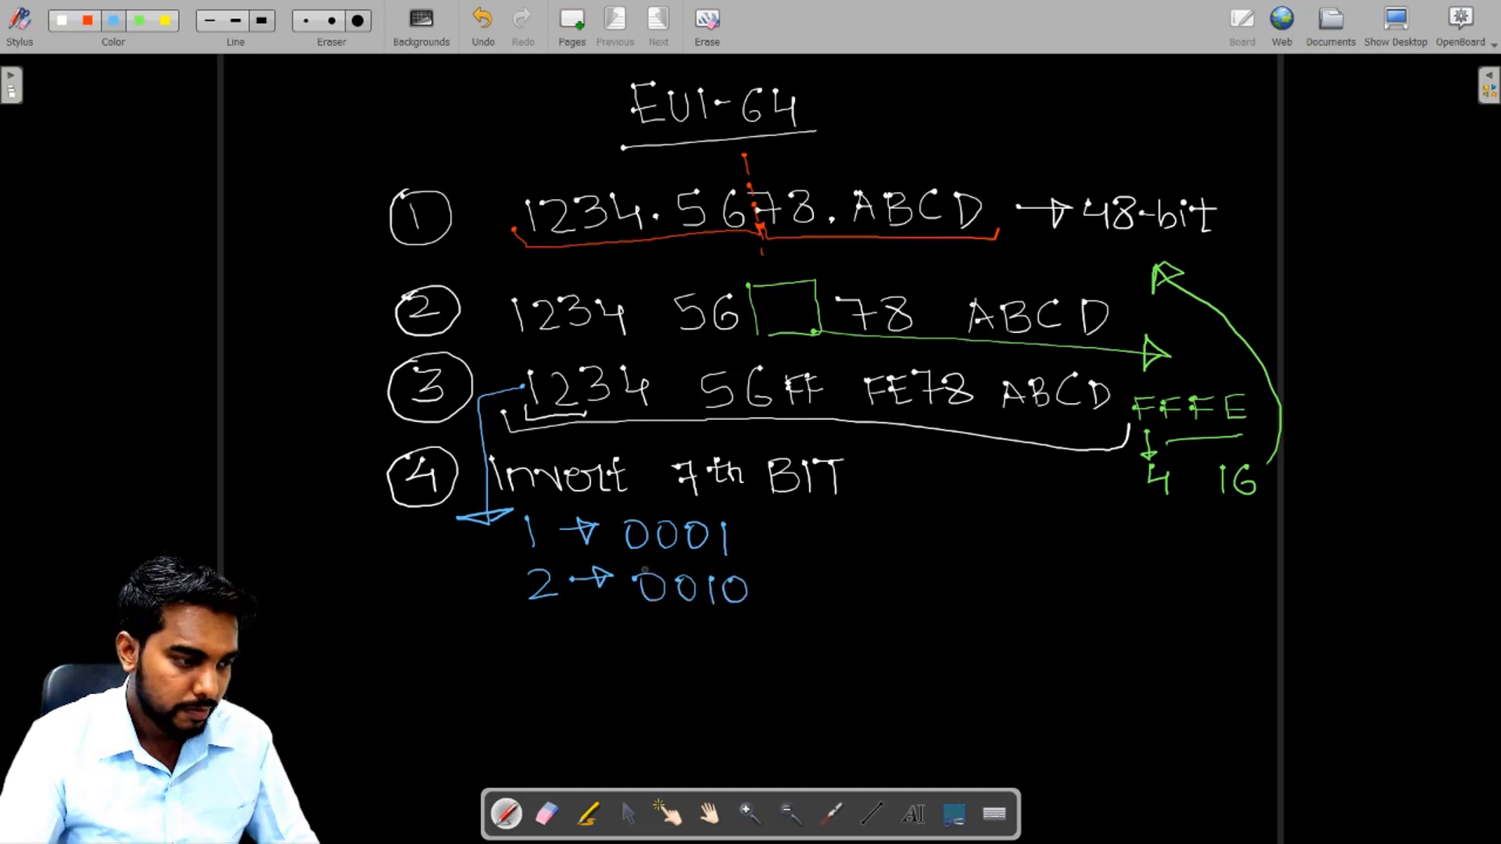
Step: In yellow, underline the leading bits of 0001 and 0010
{"action": "left_click", "coordinate": [165, 20]}
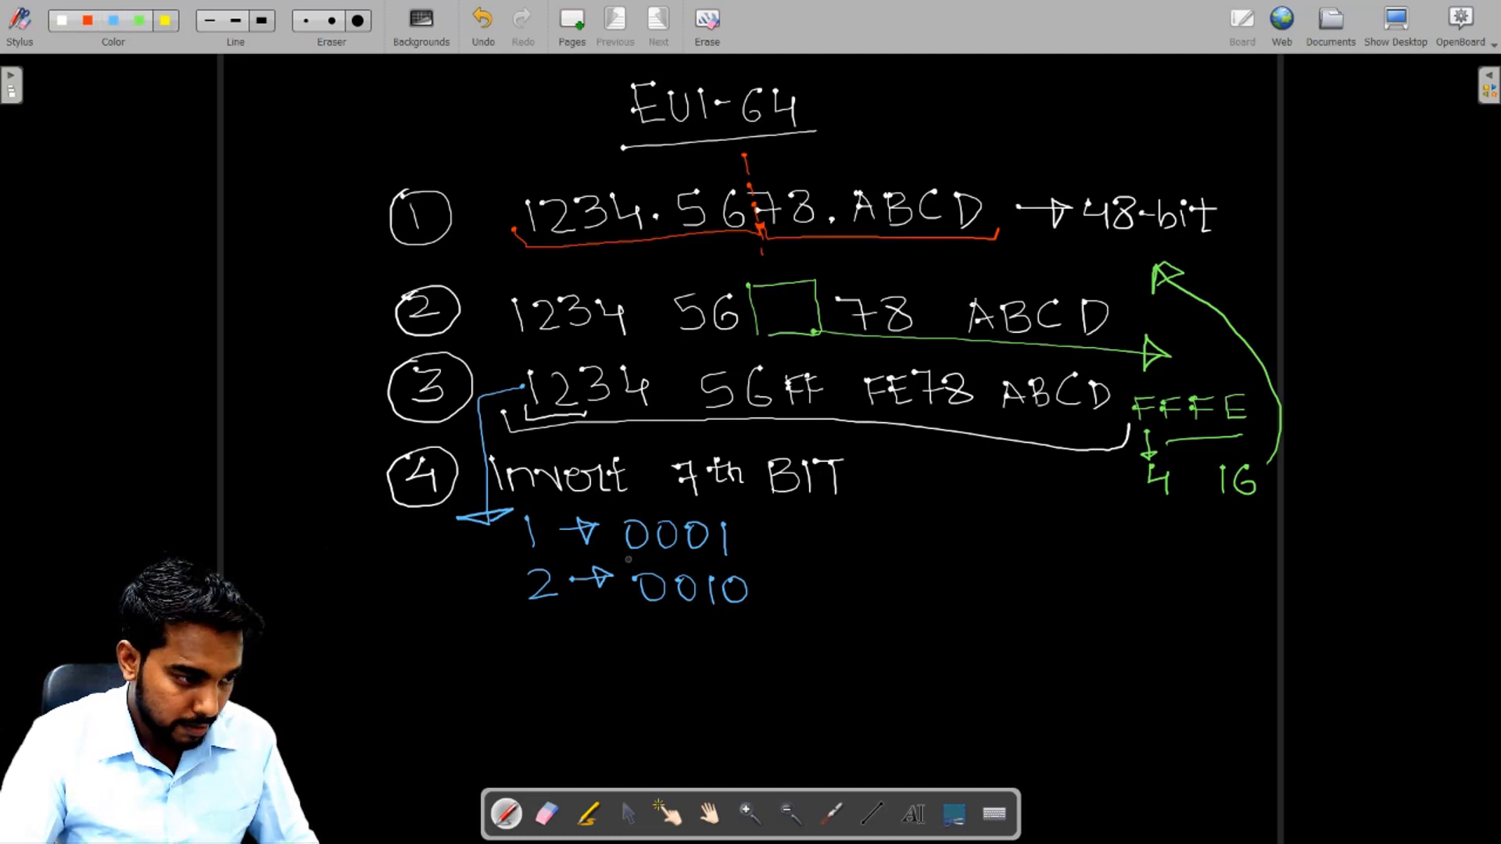
{"action": "left_click_drag", "start_coordinate": [626, 560], "coordinate": [735, 561]}
{"action": "left_click", "coordinate": [693, 557]}
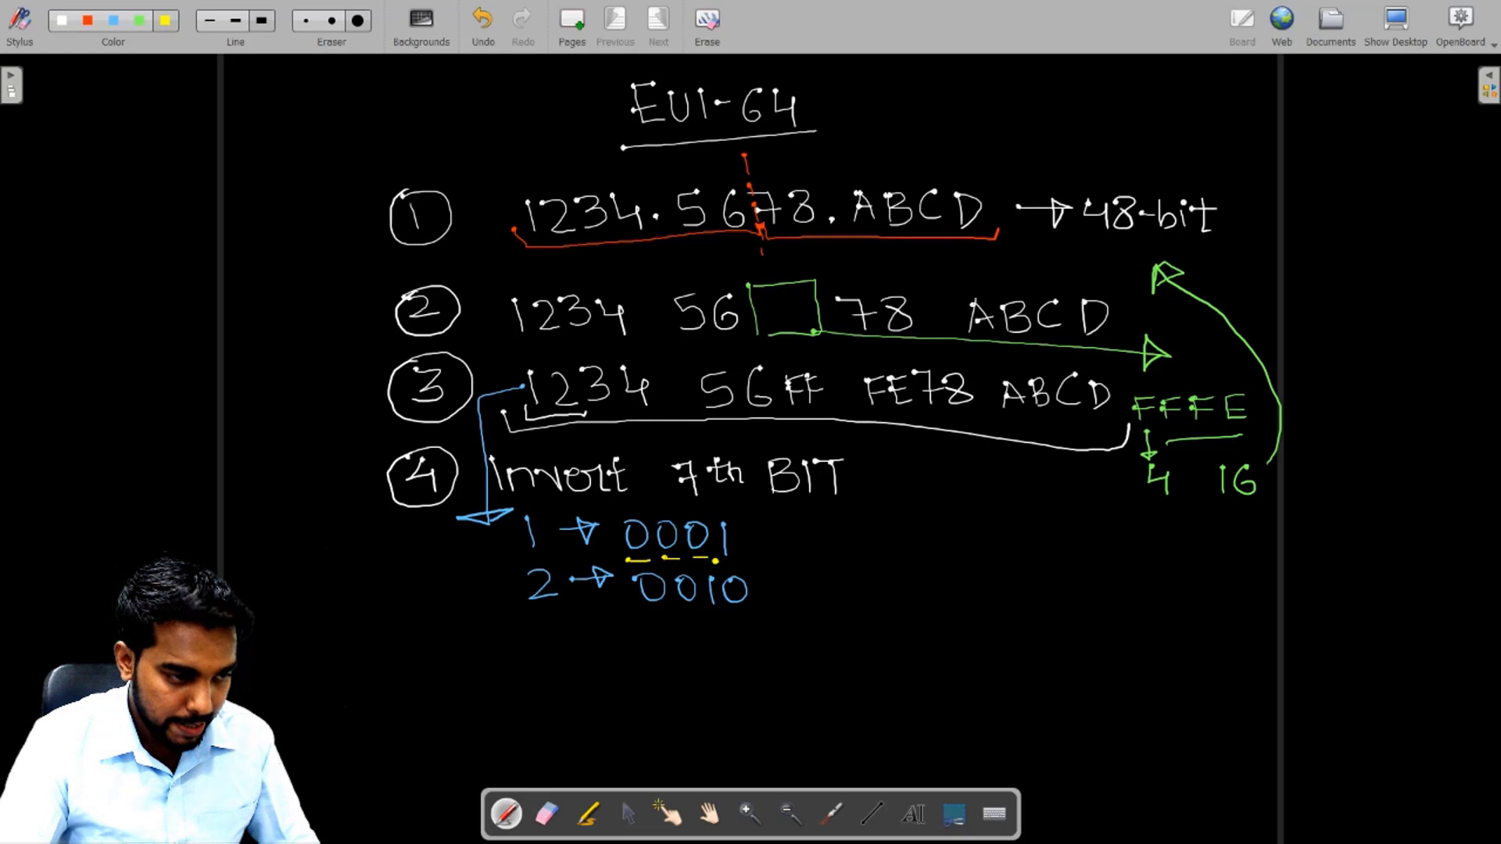
{"action": "mouse_move", "coordinate": [643, 614]}
{"action": "left_mouse_down"}
{"action": "mouse_move", "coordinate": [704, 582]}
{"action": "mouse_move", "coordinate": [704, 610]}
{"action": "mouse_move", "coordinate": [719, 572]}
{"action": "mouse_move", "coordinate": [725, 603]}
{"action": "mouse_move", "coordinate": [704, 613]}
{"action": "left_mouse_up"}
Step: Mark the flipped bit of 0010 and write the yellow results → 0001 → 1 and → 0000 → 0
{"action": "left_click", "coordinate": [682, 613]}
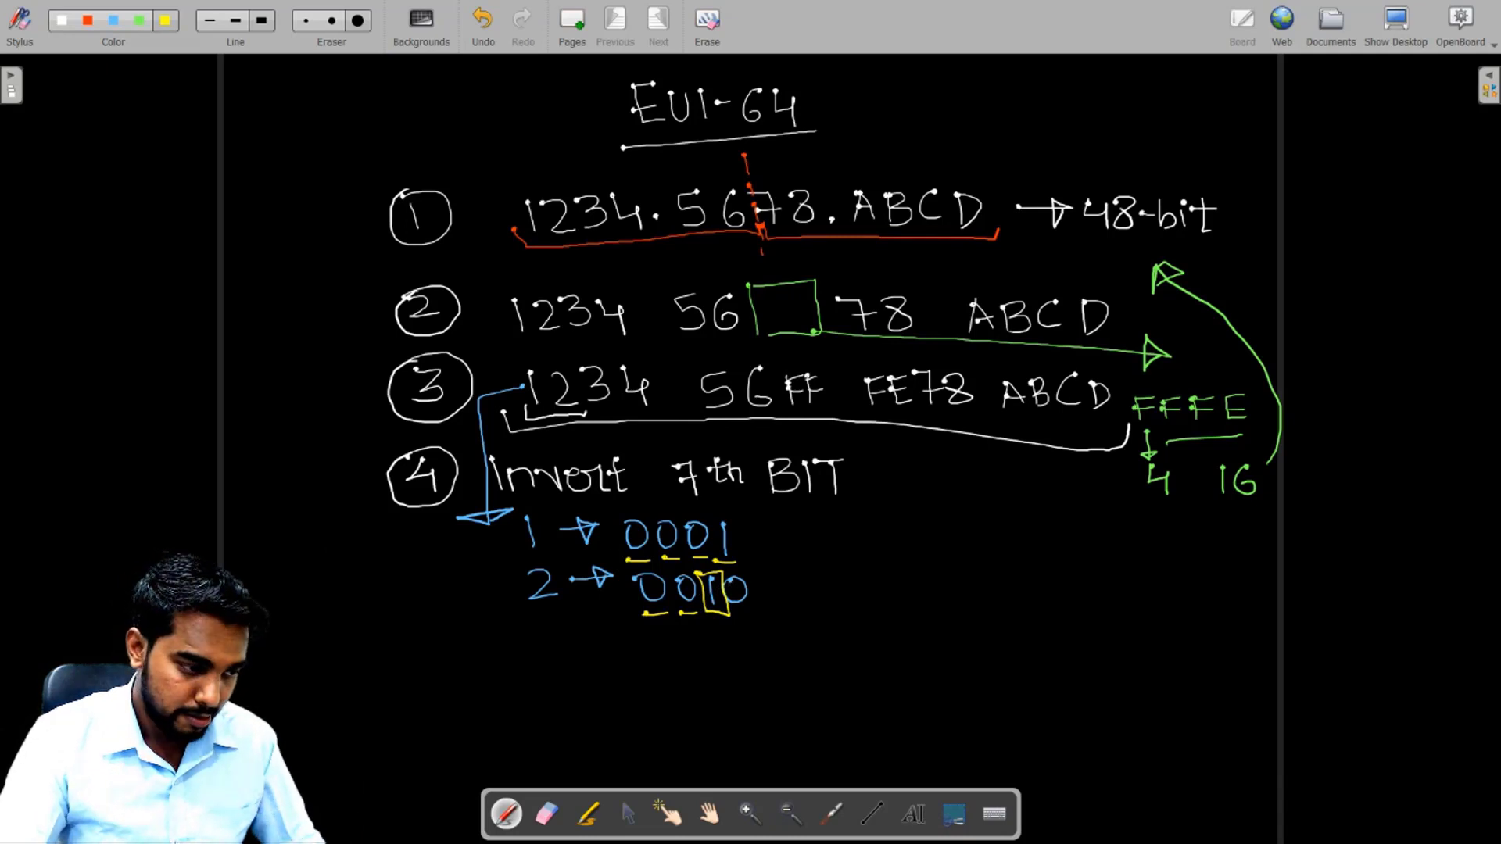
{"action": "left_click_drag", "start_coordinate": [748, 537], "coordinate": [781, 538]}
{"action": "mouse_move", "coordinate": [770, 528]}
{"action": "left_mouse_down"}
{"action": "mouse_move", "coordinate": [772, 551]}
{"action": "mouse_move", "coordinate": [846, 530]}
{"action": "mouse_move", "coordinate": [891, 552]}
{"action": "left_mouse_up"}
{"action": "left_click_drag", "start_coordinate": [905, 540], "coordinate": [934, 539]}
{"action": "mouse_move", "coordinate": [923, 528]}
{"action": "left_mouse_down"}
{"action": "mouse_move", "coordinate": [930, 552]}
{"action": "mouse_move", "coordinate": [970, 558]}
{"action": "left_mouse_up"}
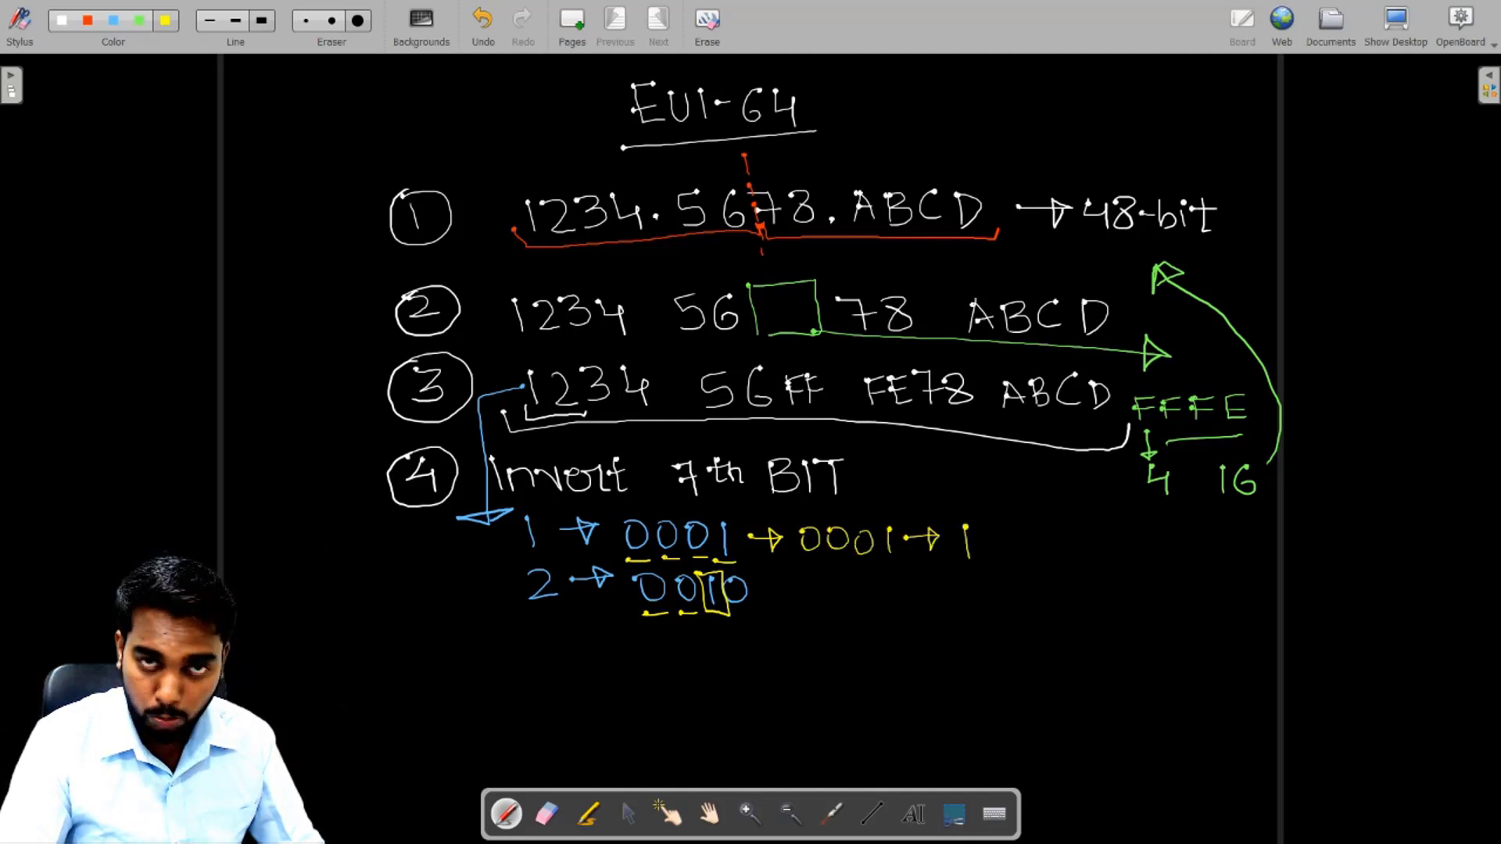
{"action": "mouse_move", "coordinate": [764, 592]}
{"action": "left_mouse_down"}
{"action": "mouse_move", "coordinate": [795, 588]}
{"action": "mouse_move", "coordinate": [786, 605]}
{"action": "mouse_move", "coordinate": [813, 580]}
{"action": "mouse_move", "coordinate": [850, 598]}
{"action": "mouse_move", "coordinate": [839, 579]}
{"action": "left_mouse_up"}
{"action": "left_click_drag", "start_coordinate": [864, 582], "coordinate": [946, 593]}
{"action": "mouse_move", "coordinate": [931, 580]}
{"action": "left_mouse_down"}
{"action": "mouse_move", "coordinate": [937, 608]}
{"action": "mouse_move", "coordinate": [949, 595]}
{"action": "left_mouse_up"}
{"action": "mouse_move", "coordinate": [979, 578]}
{"action": "left_mouse_down"}
{"action": "mouse_move", "coordinate": [970, 596]}
{"action": "mouse_move", "coordinate": [977, 579]}
{"action": "left_mouse_up"}
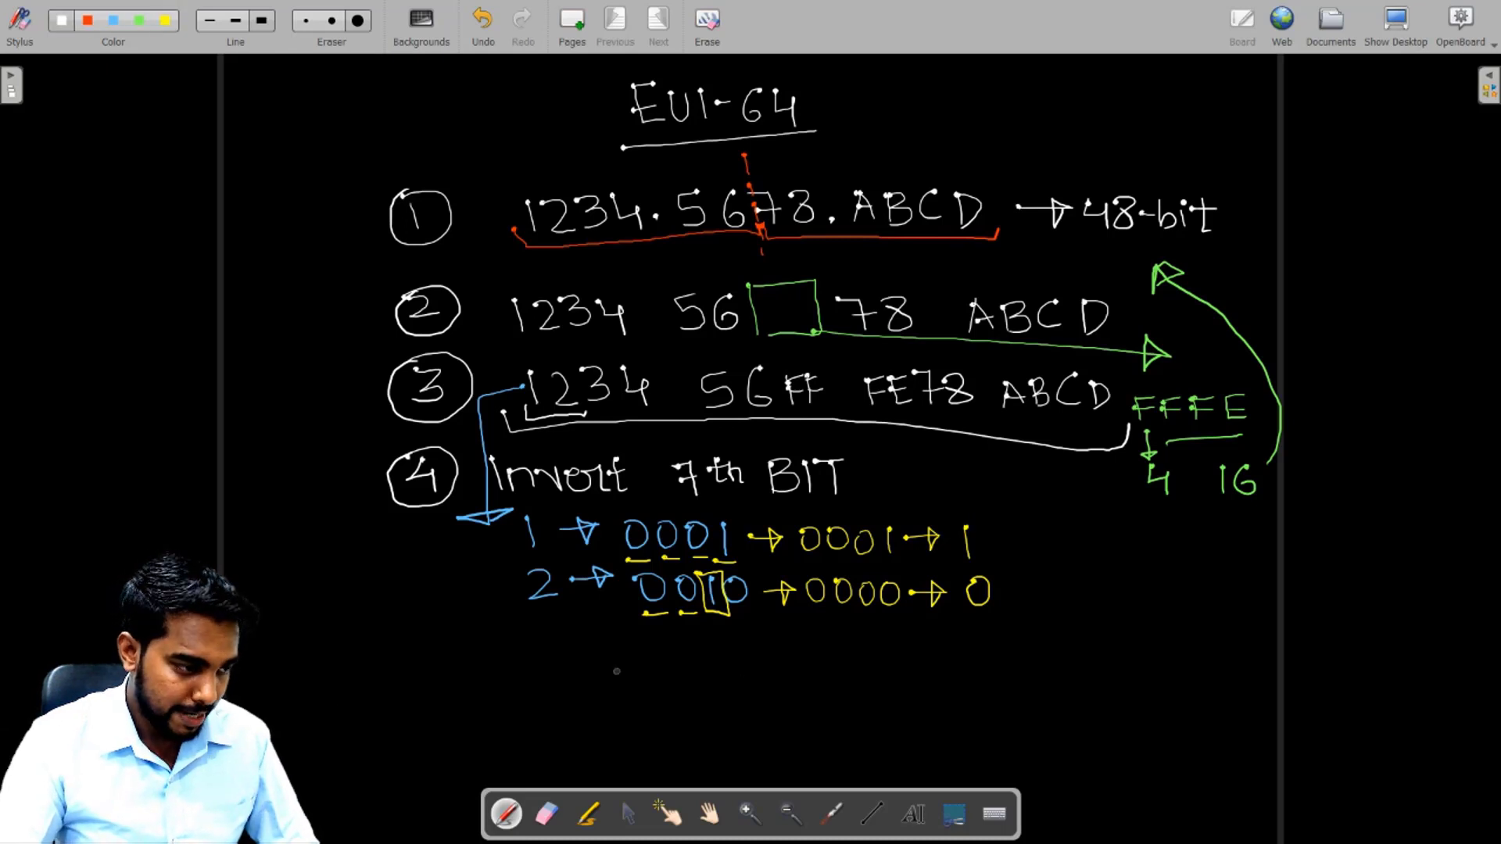
Step: Handwrite 1034 56FF FE78 ABCD in white below the binary steps and bracket it underneath
{"action": "left_click_drag", "start_coordinate": [540, 653], "coordinate": [545, 682]}
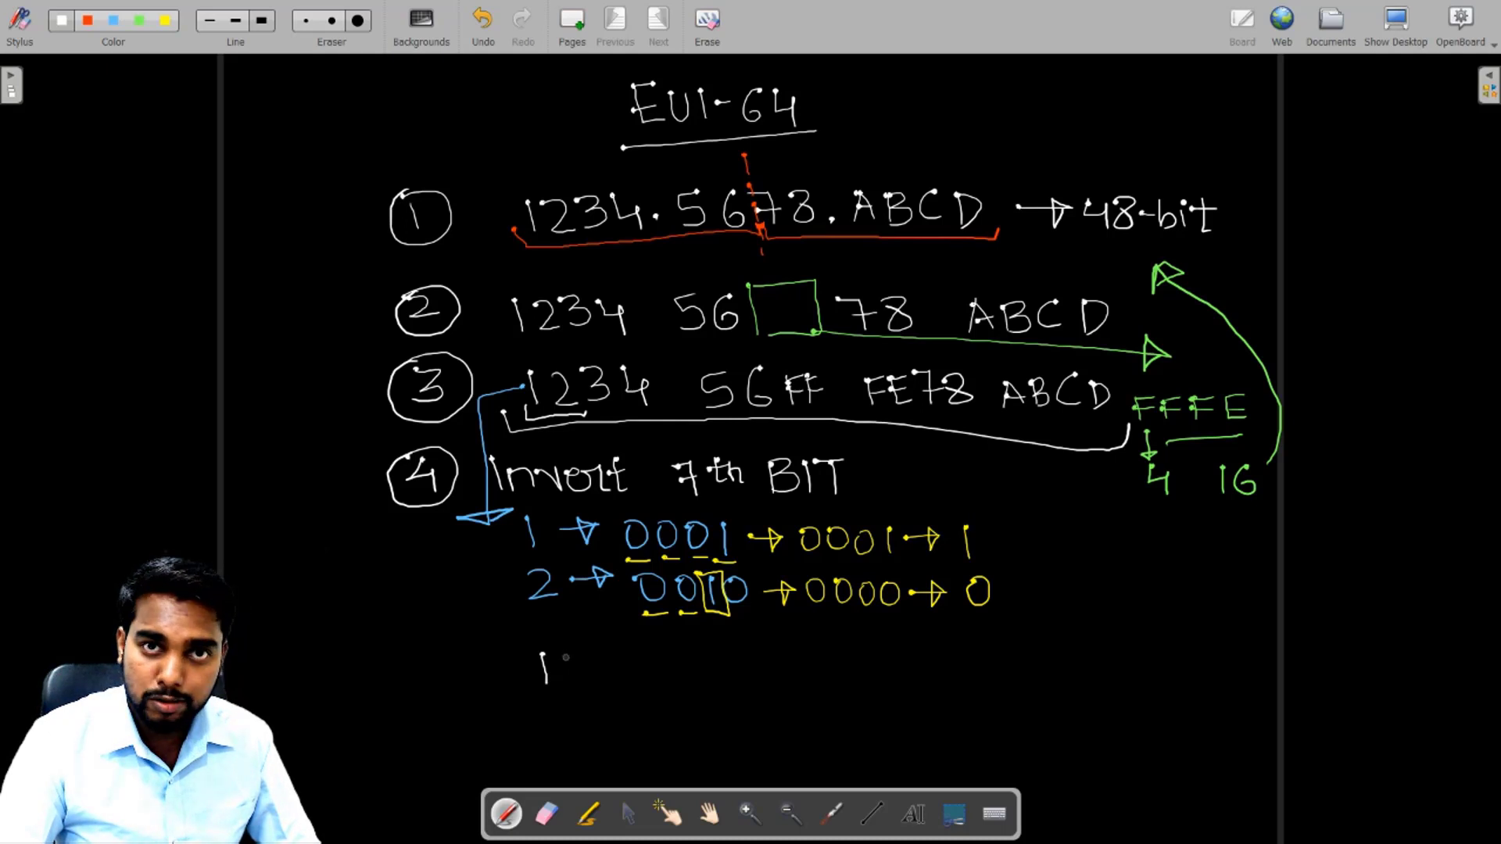
{"action": "mouse_move", "coordinate": [577, 648]}
{"action": "left_mouse_down"}
{"action": "mouse_move", "coordinate": [588, 680]}
{"action": "mouse_move", "coordinate": [573, 652]}
{"action": "mouse_move", "coordinate": [618, 647]}
{"action": "mouse_move", "coordinate": [611, 675]}
{"action": "mouse_move", "coordinate": [673, 667]}
{"action": "left_mouse_up"}
{"action": "mouse_move", "coordinate": [665, 651]}
{"action": "left_mouse_down"}
{"action": "mouse_move", "coordinate": [669, 677]}
{"action": "mouse_move", "coordinate": [731, 656]}
{"action": "mouse_move", "coordinate": [727, 669]}
{"action": "mouse_move", "coordinate": [770, 669]}
{"action": "mouse_move", "coordinate": [766, 655]}
{"action": "mouse_move", "coordinate": [798, 666]}
{"action": "left_mouse_up"}
{"action": "mouse_move", "coordinate": [800, 639]}
{"action": "left_mouse_down"}
{"action": "mouse_move", "coordinate": [831, 664]}
{"action": "mouse_move", "coordinate": [853, 641]}
{"action": "left_mouse_up"}
{"action": "mouse_move", "coordinate": [833, 656]}
{"action": "left_mouse_down"}
{"action": "mouse_move", "coordinate": [890, 666]}
{"action": "mouse_move", "coordinate": [911, 637]}
{"action": "left_mouse_up"}
{"action": "left_click_drag", "start_coordinate": [886, 654], "coordinate": [924, 664]}
{"action": "mouse_move", "coordinate": [925, 639]}
{"action": "left_mouse_down"}
{"action": "mouse_move", "coordinate": [946, 638]}
{"action": "mouse_move", "coordinate": [942, 652]}
{"action": "left_mouse_up"}
{"action": "mouse_move", "coordinate": [924, 665]}
{"action": "left_mouse_down"}
{"action": "mouse_move", "coordinate": [972, 640]}
{"action": "mouse_move", "coordinate": [967, 671]}
{"action": "left_mouse_up"}
{"action": "mouse_move", "coordinate": [959, 657]}
{"action": "left_mouse_down"}
{"action": "mouse_move", "coordinate": [1010, 666]}
{"action": "mouse_move", "coordinate": [1059, 629]}
{"action": "mouse_move", "coordinate": [1074, 655]}
{"action": "left_mouse_up"}
{"action": "left_click_drag", "start_coordinate": [1055, 646], "coordinate": [1155, 666]}
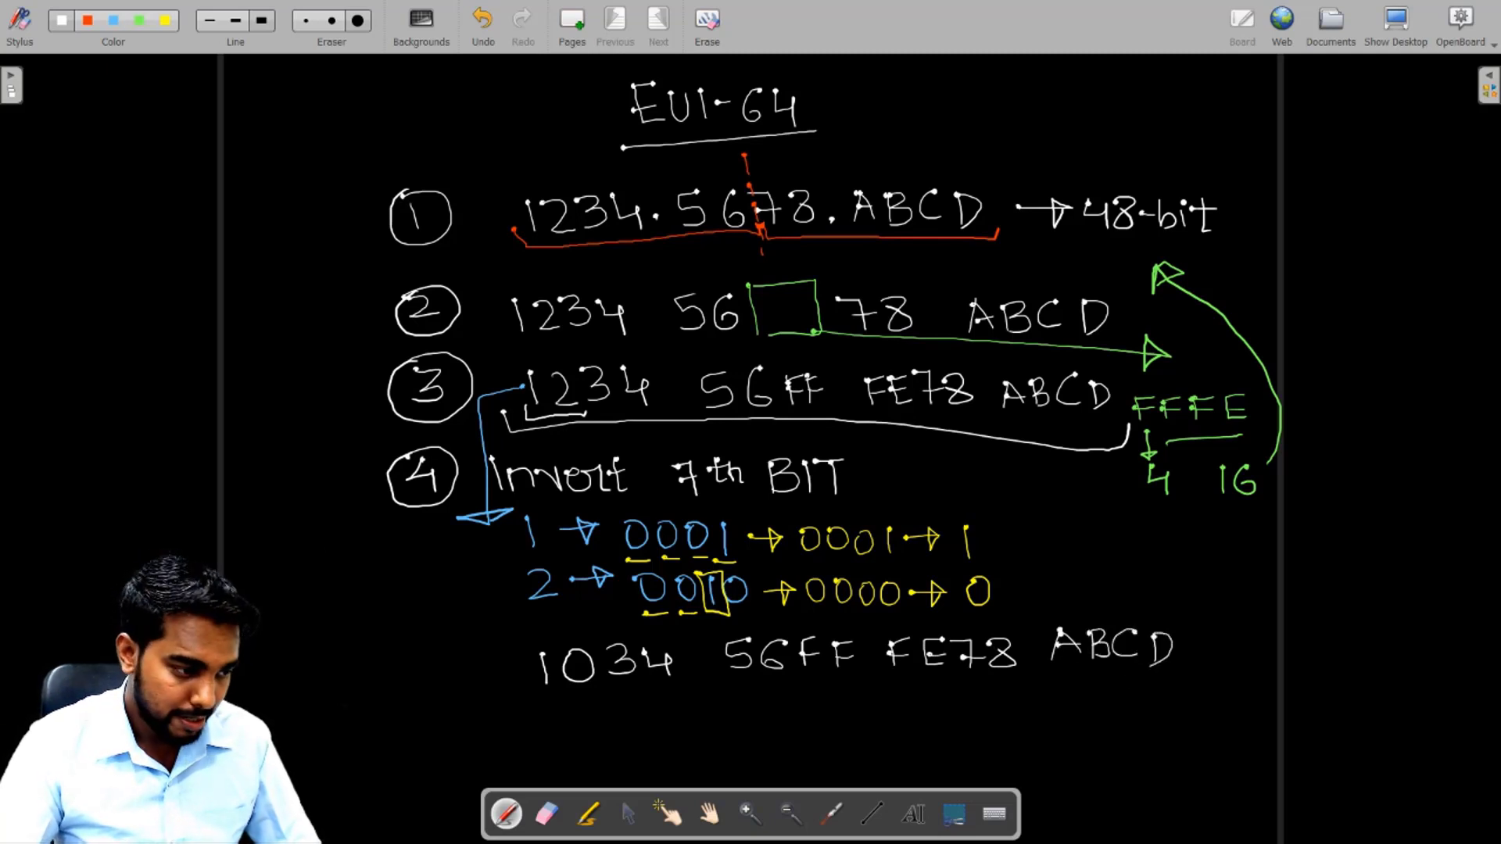
{"action": "mouse_move", "coordinate": [497, 664]}
{"action": "left_mouse_down"}
{"action": "mouse_move", "coordinate": [542, 694]}
{"action": "mouse_move", "coordinate": [989, 674]}
{"action": "mouse_move", "coordinate": [1170, 685]}
{"action": "mouse_move", "coordinate": [1216, 652]}
{"action": "left_mouse_up"}
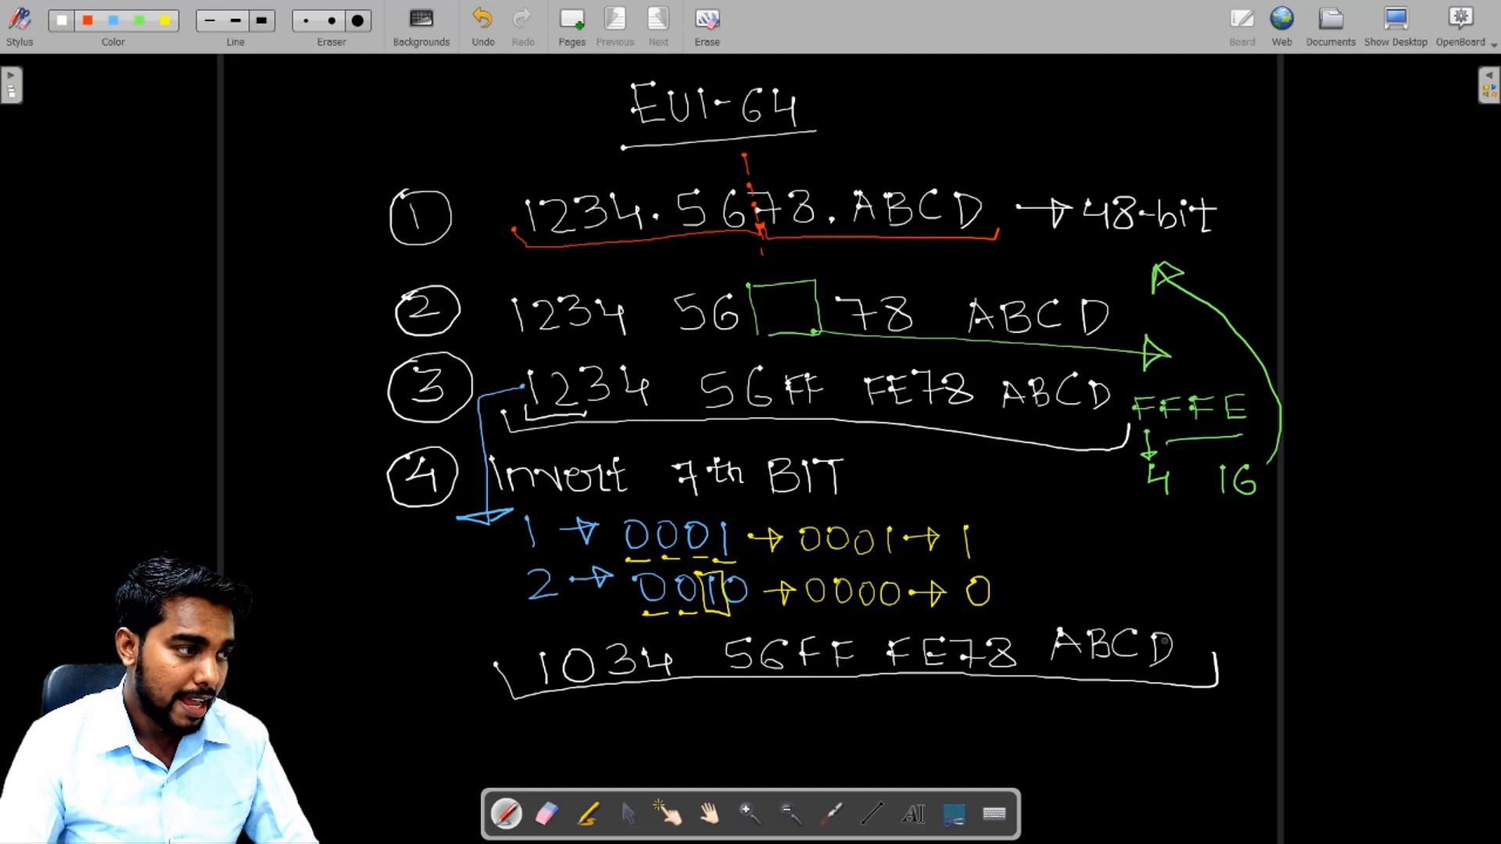
{"action": "left_click_drag", "start_coordinate": [1131, 582], "coordinate": [1166, 640]}
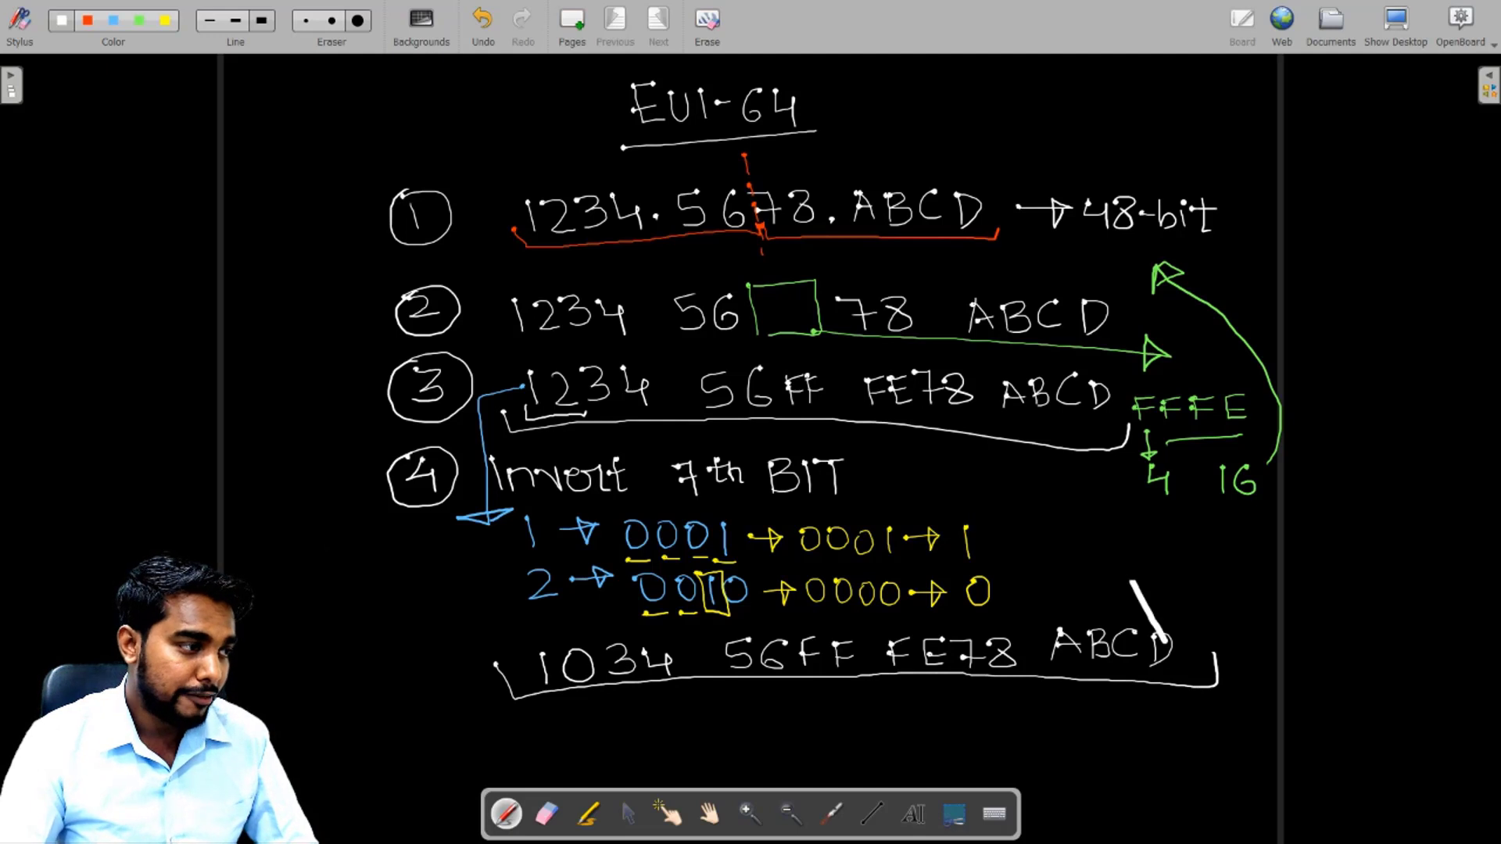
Step: Switch the ink to green and write 1034:56FF beneath the white address
{"action": "left_click", "coordinate": [145, 23]}
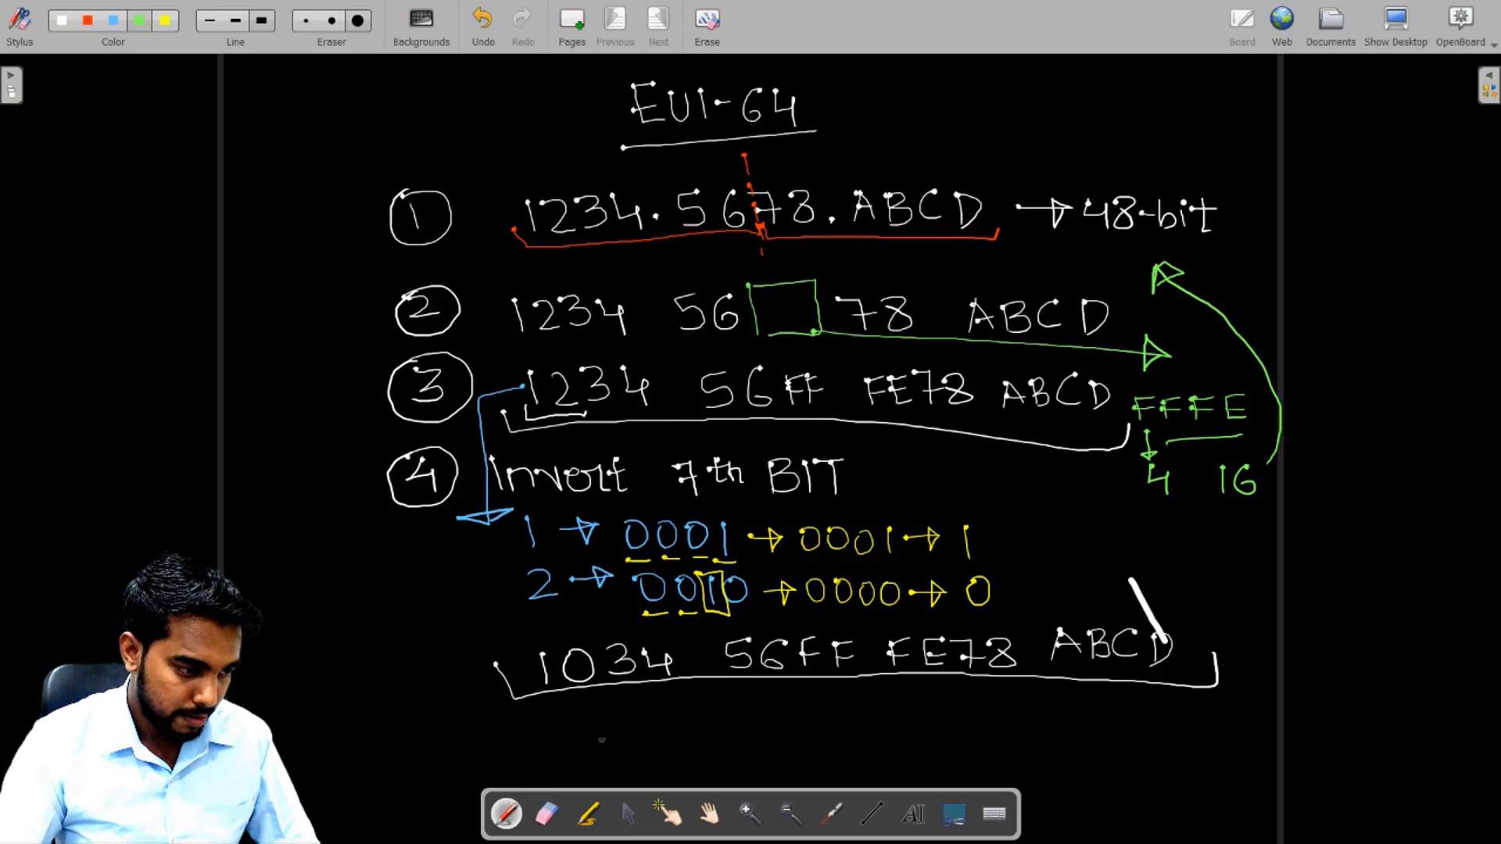
{"action": "mouse_move", "coordinate": [570, 715]}
{"action": "left_mouse_down"}
{"action": "mouse_move", "coordinate": [578, 740]}
{"action": "mouse_move", "coordinate": [616, 725]}
{"action": "left_mouse_up"}
{"action": "left_click_drag", "start_coordinate": [625, 716], "coordinate": [625, 740]}
{"action": "left_click_drag", "start_coordinate": [661, 713], "coordinate": [681, 725]}
{"action": "mouse_move", "coordinate": [684, 712]}
{"action": "left_mouse_down"}
{"action": "mouse_move", "coordinate": [684, 739]}
{"action": "mouse_move", "coordinate": [727, 712]}
{"action": "mouse_move", "coordinate": [727, 737]}
{"action": "mouse_move", "coordinate": [791, 732]}
{"action": "mouse_move", "coordinate": [807, 707]}
{"action": "left_mouse_up"}
{"action": "mouse_move", "coordinate": [789, 721]}
{"action": "left_mouse_down"}
{"action": "mouse_move", "coordinate": [822, 730]}
{"action": "mouse_move", "coordinate": [838, 708]}
{"action": "left_mouse_up"}
{"action": "mouse_move", "coordinate": [818, 721]}
{"action": "left_mouse_down"}
{"action": "mouse_move", "coordinate": [872, 735]}
{"action": "mouse_move", "coordinate": [893, 706]}
{"action": "mouse_move", "coordinate": [893, 718]}
{"action": "left_mouse_up"}
Step: Continue with FE78:ABCD and add a leading colon before 1034
{"action": "mouse_move", "coordinate": [928, 703]}
{"action": "left_mouse_down"}
{"action": "mouse_move", "coordinate": [909, 707]}
{"action": "mouse_move", "coordinate": [926, 731]}
{"action": "mouse_move", "coordinate": [958, 707]}
{"action": "mouse_move", "coordinate": [947, 734]}
{"action": "left_mouse_up"}
{"action": "mouse_move", "coordinate": [941, 720]}
{"action": "left_mouse_down"}
{"action": "mouse_move", "coordinate": [995, 730]}
{"action": "mouse_move", "coordinate": [983, 711]}
{"action": "mouse_move", "coordinate": [1052, 707]}
{"action": "mouse_move", "coordinate": [1072, 731]}
{"action": "left_mouse_up"}
{"action": "left_click", "coordinate": [1019, 712]}
{"action": "left_click", "coordinate": [1018, 727]}
{"action": "left_click_drag", "start_coordinate": [1072, 709], "coordinate": [1080, 735]}
{"action": "left_click_drag", "start_coordinate": [1118, 713], "coordinate": [1135, 731]}
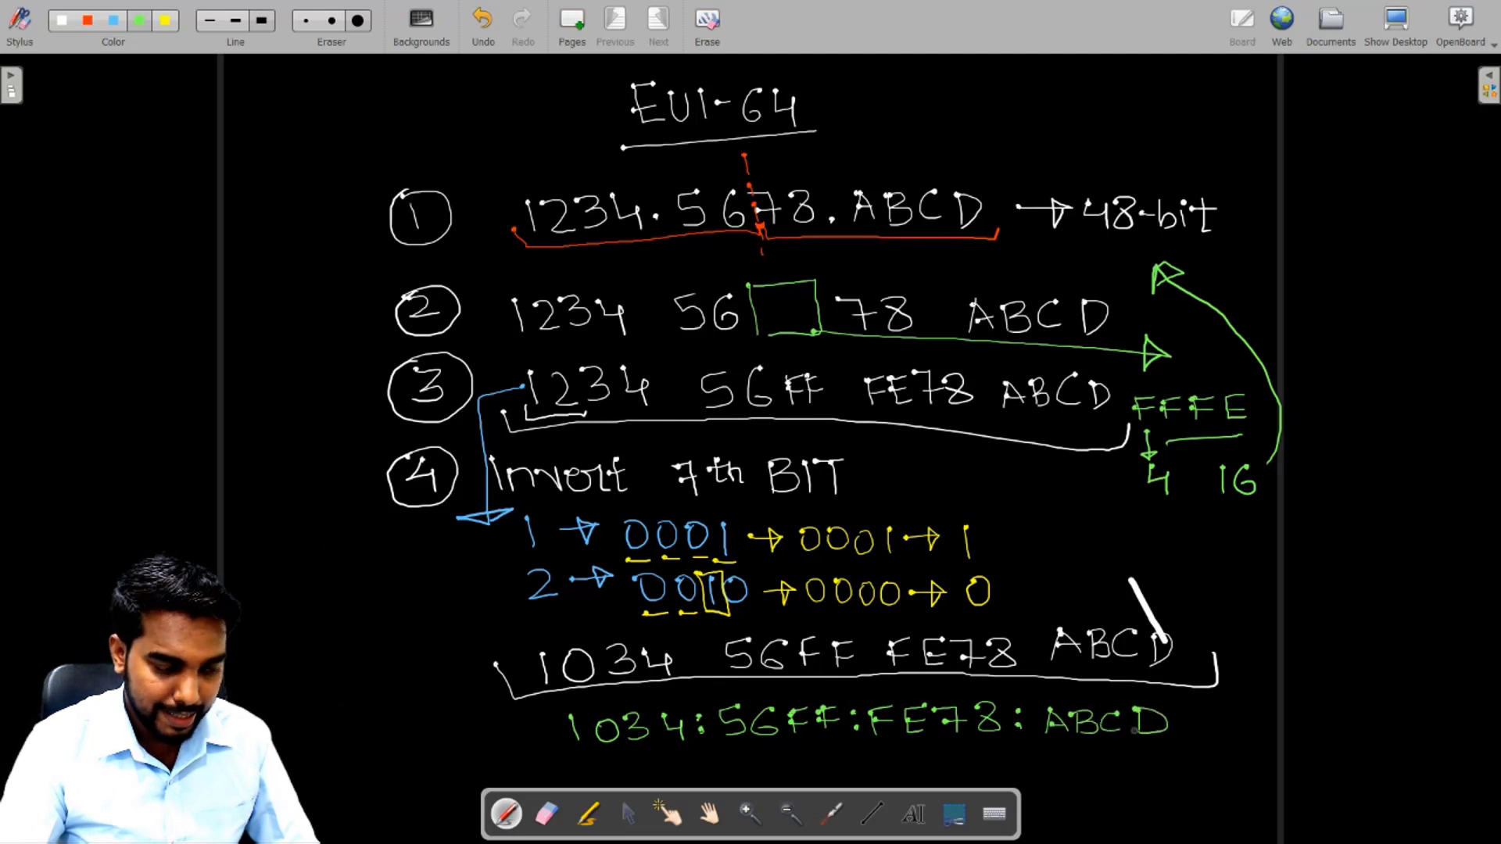
{"action": "left_click", "coordinate": [547, 727]}
{"action": "left_click", "coordinate": [547, 745]}
Step: Draw a prefix bracket on the left marked 'int' and labelled 64
{"action": "mouse_move", "coordinate": [517, 744]}
{"action": "left_mouse_down"}
{"action": "mouse_move", "coordinate": [435, 766]}
{"action": "mouse_move", "coordinate": [355, 749]}
{"action": "mouse_move", "coordinate": [435, 739]}
{"action": "mouse_move", "coordinate": [431, 724]}
{"action": "mouse_move", "coordinate": [461, 731]}
{"action": "mouse_move", "coordinate": [483, 708]}
{"action": "left_mouse_up"}
{"action": "left_click", "coordinate": [389, 722]}
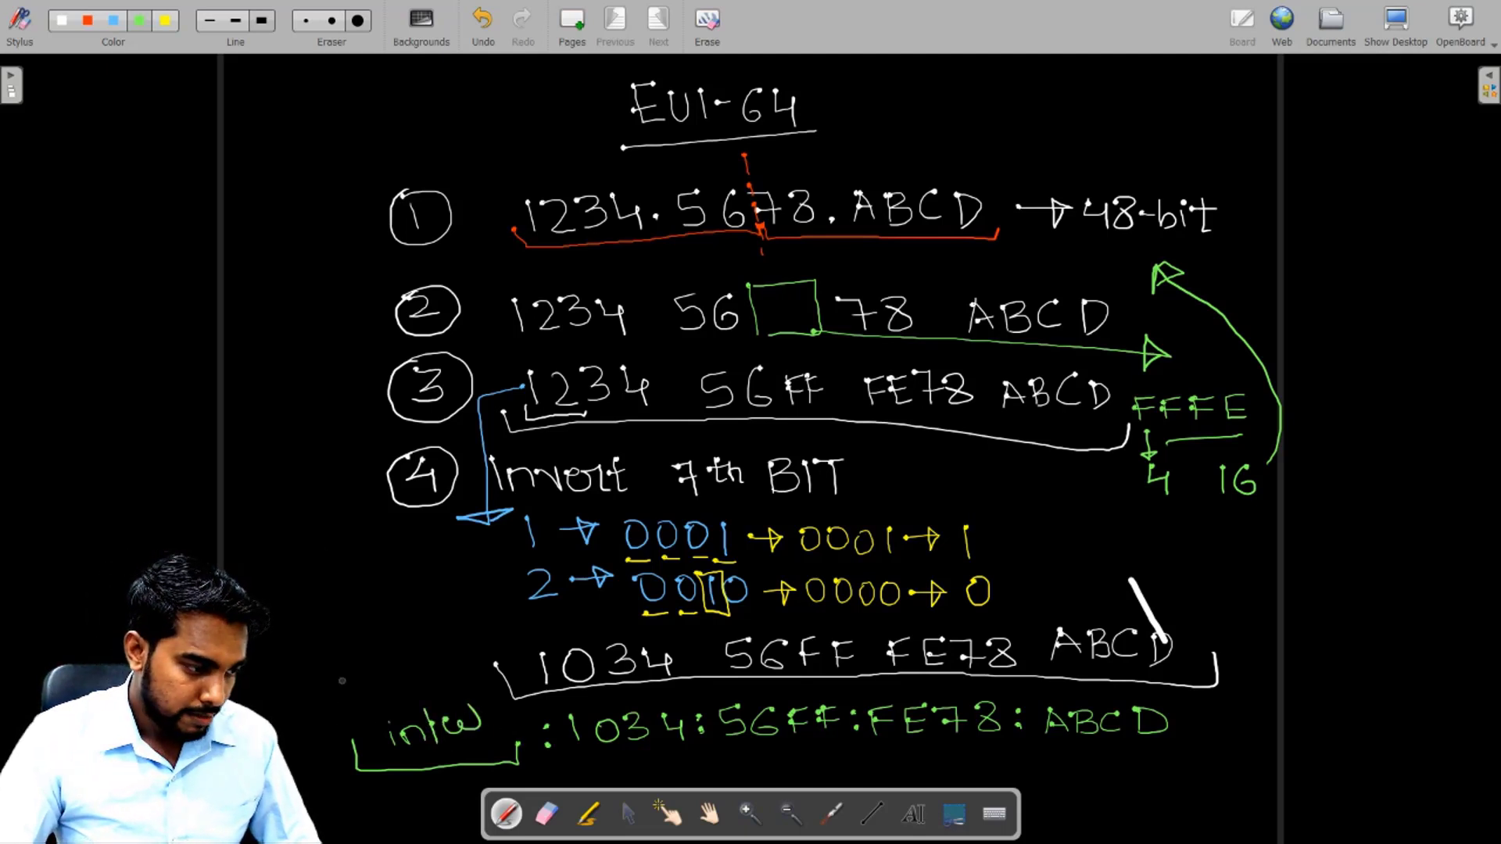
{"action": "mouse_move", "coordinate": [344, 679]}
{"action": "left_mouse_down"}
{"action": "mouse_move", "coordinate": [349, 708]}
{"action": "mouse_move", "coordinate": [374, 685]}
{"action": "left_mouse_up"}
{"action": "mouse_move", "coordinate": [375, 687]}
{"action": "left_mouse_down"}
{"action": "mouse_move", "coordinate": [396, 677]}
{"action": "mouse_move", "coordinate": [401, 691]}
{"action": "left_mouse_up"}
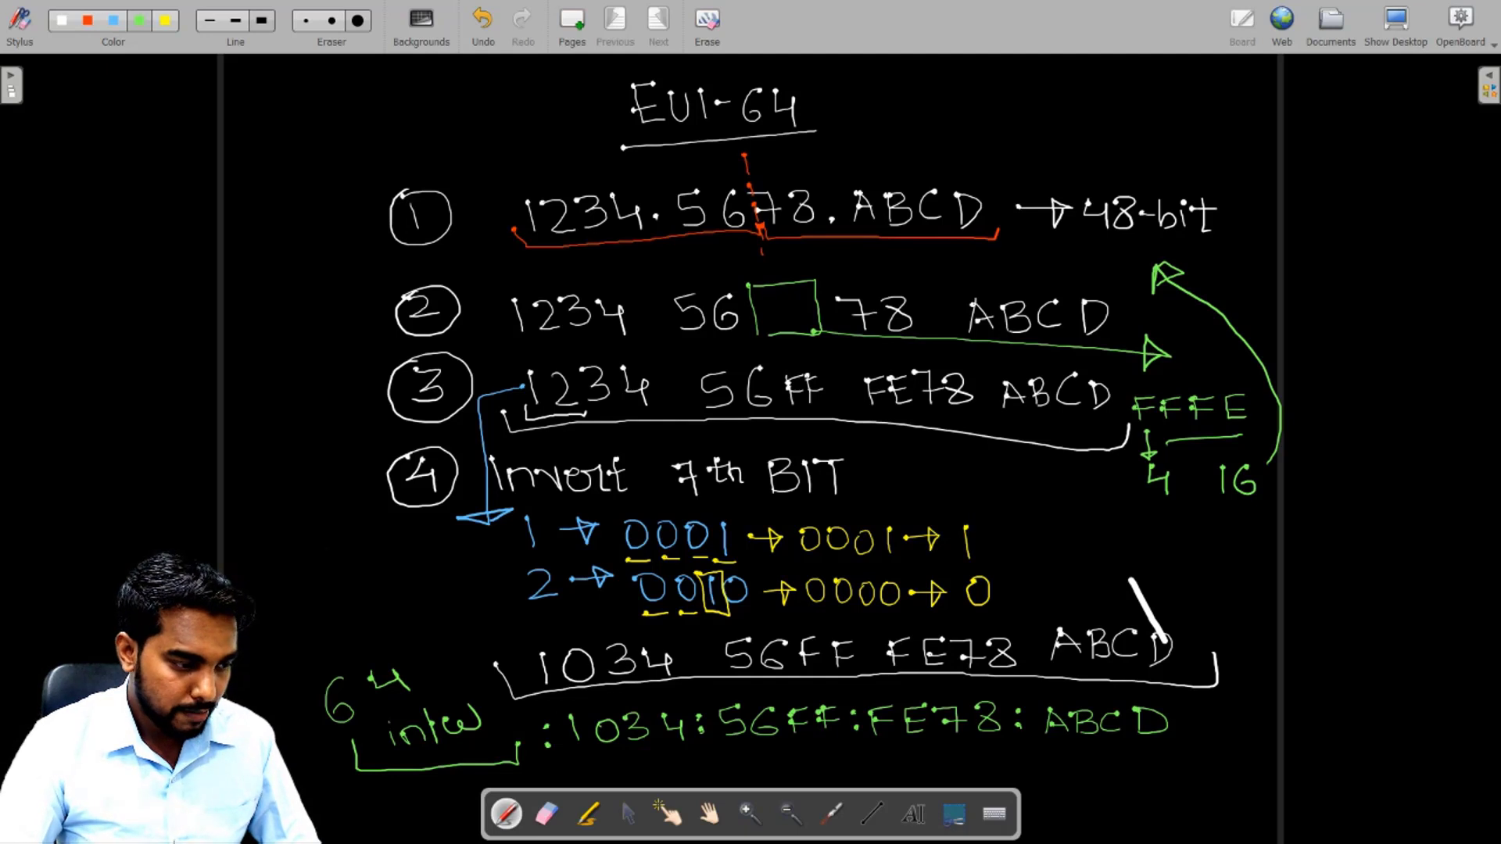
Step: Bracket the green interface ID with a 64 label and mark the flipped bit in 0010
{"action": "mouse_move", "coordinate": [569, 752]}
{"action": "left_mouse_down"}
{"action": "mouse_move", "coordinate": [1087, 752]}
{"action": "mouse_move", "coordinate": [1213, 743]}
{"action": "mouse_move", "coordinate": [1222, 712]}
{"action": "mouse_move", "coordinate": [1213, 727]}
{"action": "mouse_move", "coordinate": [1274, 713]}
{"action": "left_mouse_up"}
{"action": "left_click_drag", "start_coordinate": [1266, 704], "coordinate": [1265, 730]}
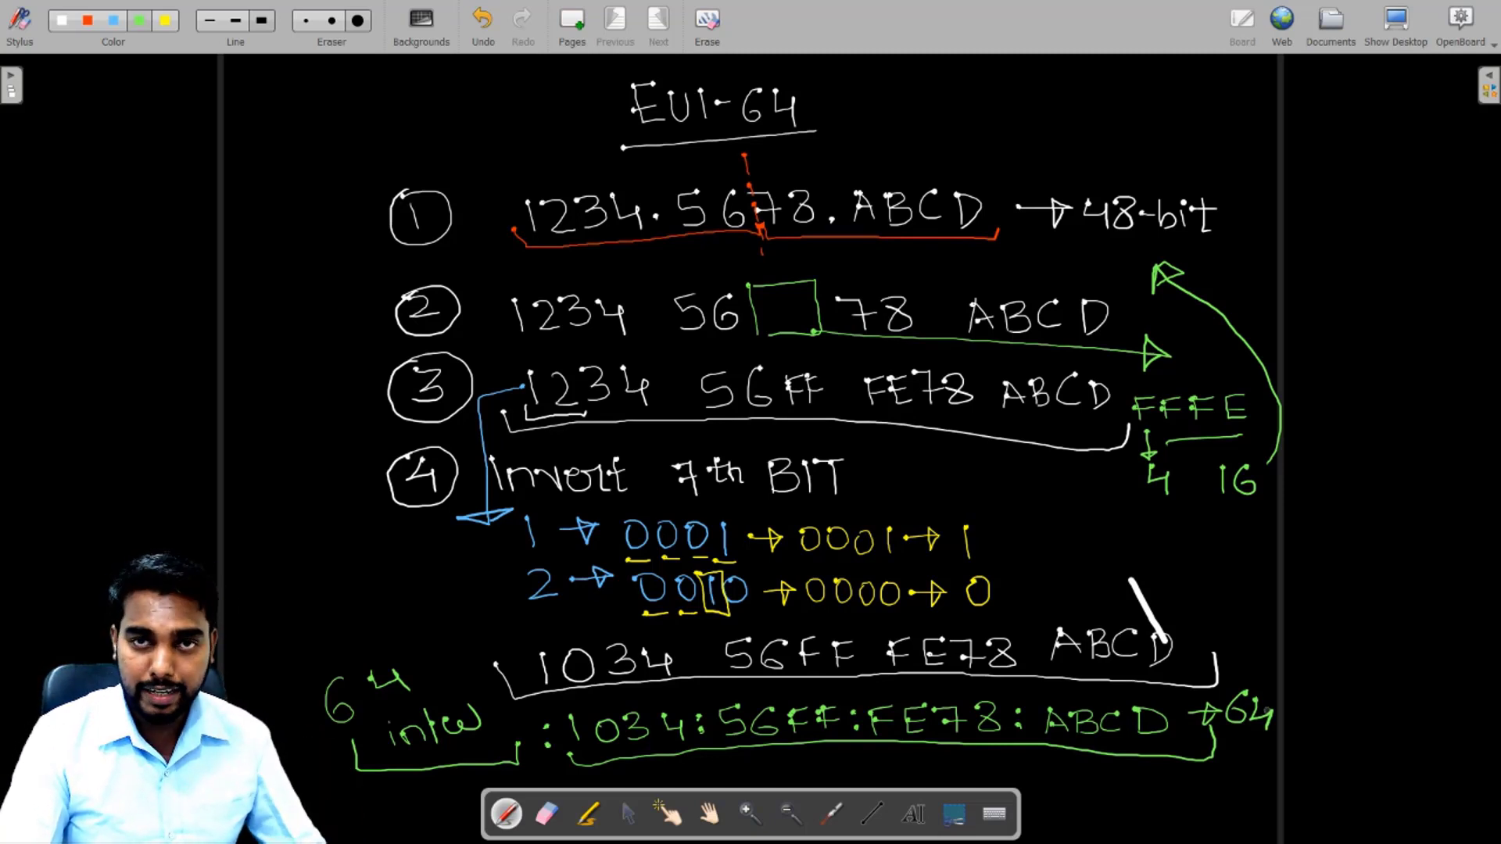
{"action": "left_click_drag", "start_coordinate": [701, 615], "coordinate": [730, 623]}
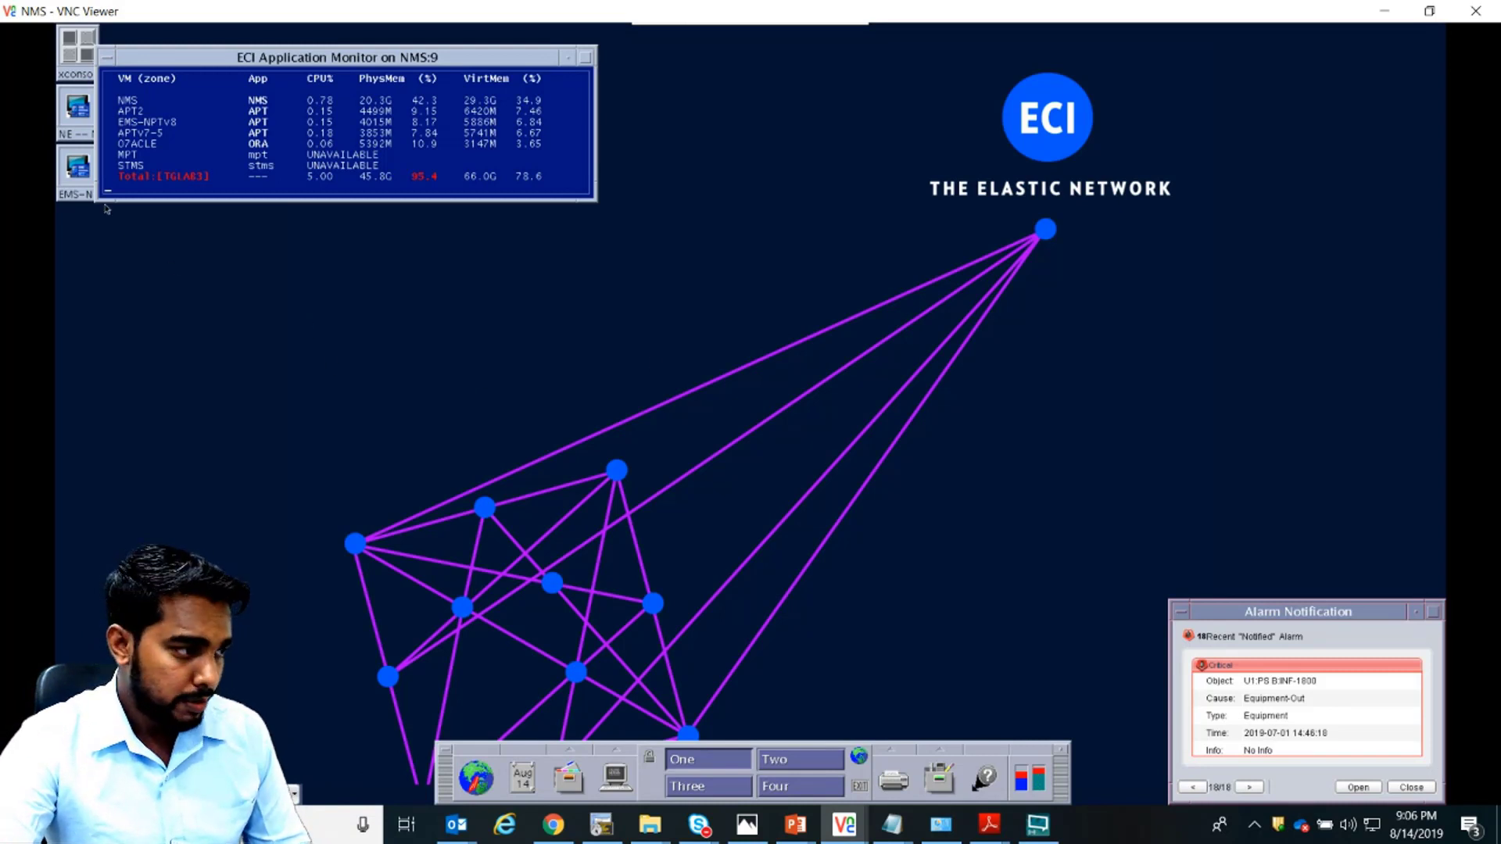
Step: Open element U1, select LIF#0 on 10GE-ETY Port 3, and show its Inet6 tab with 2111::1/64
{"action": "double_click", "coordinate": [70, 132]}
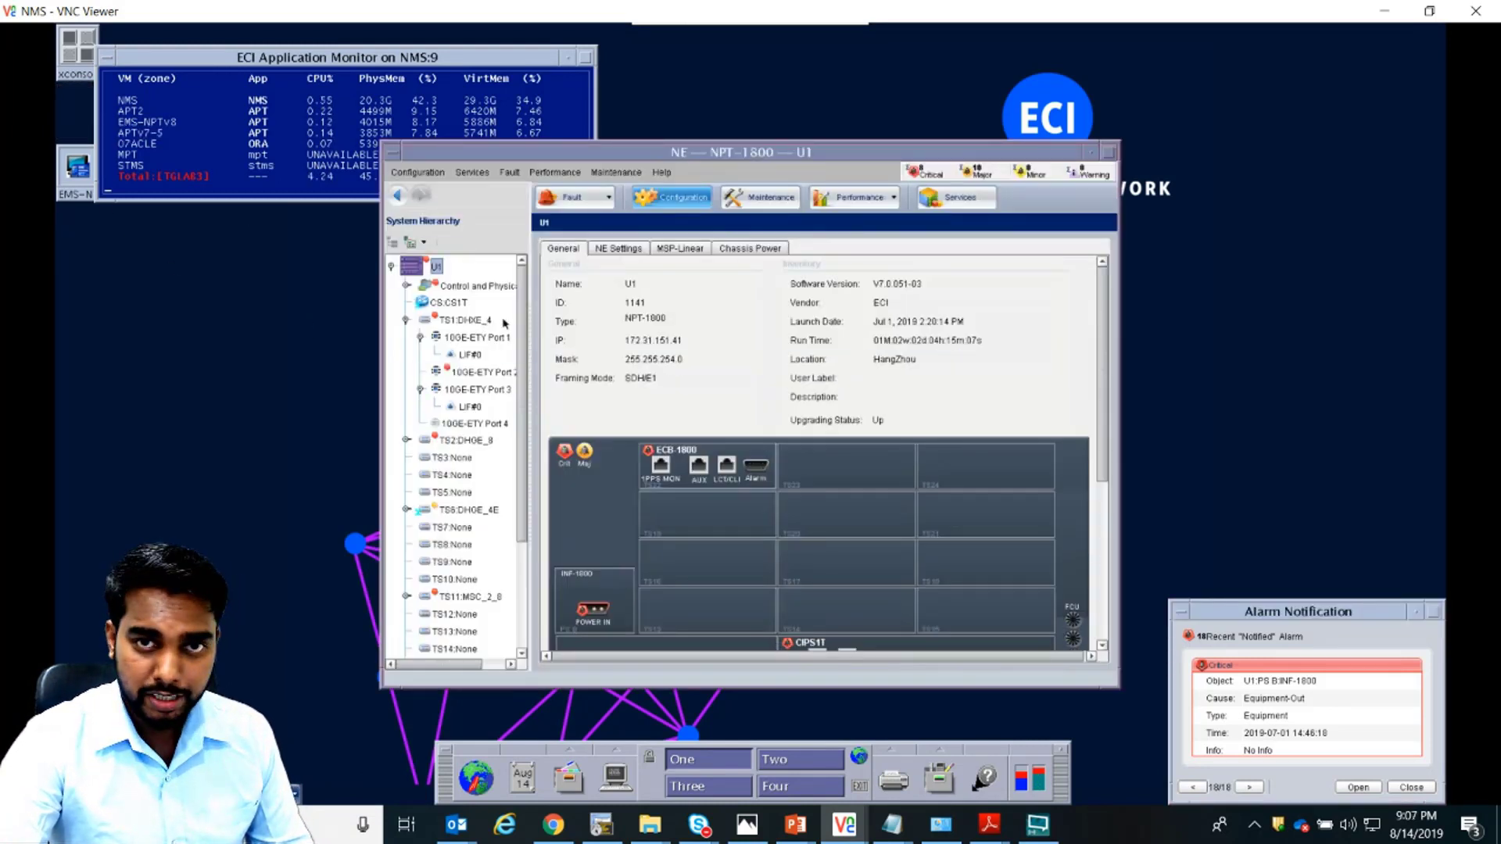
{"action": "left_click", "coordinate": [471, 407]}
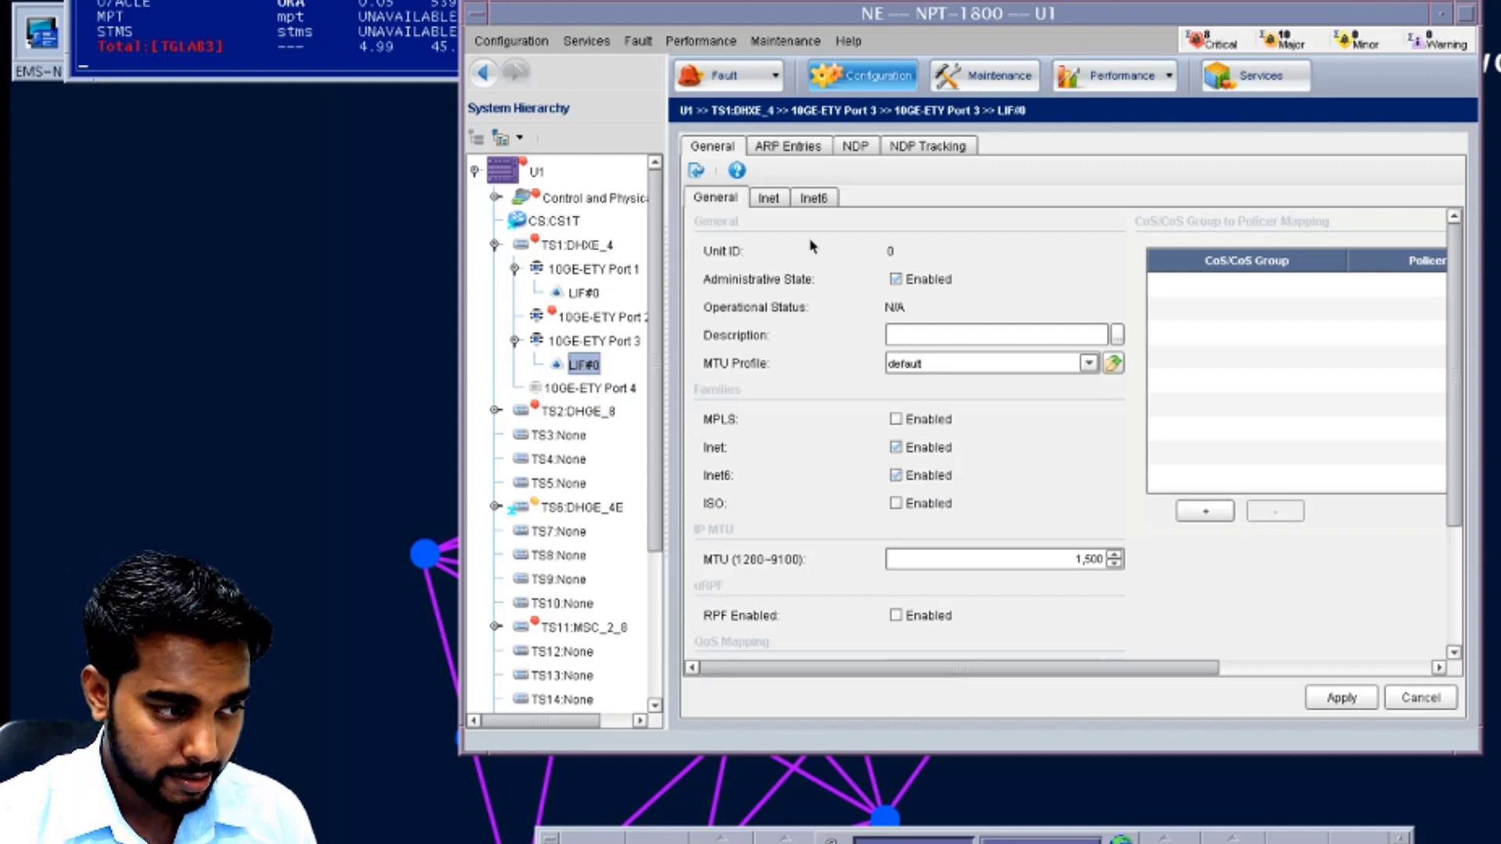
{"action": "left_click", "coordinate": [814, 200]}
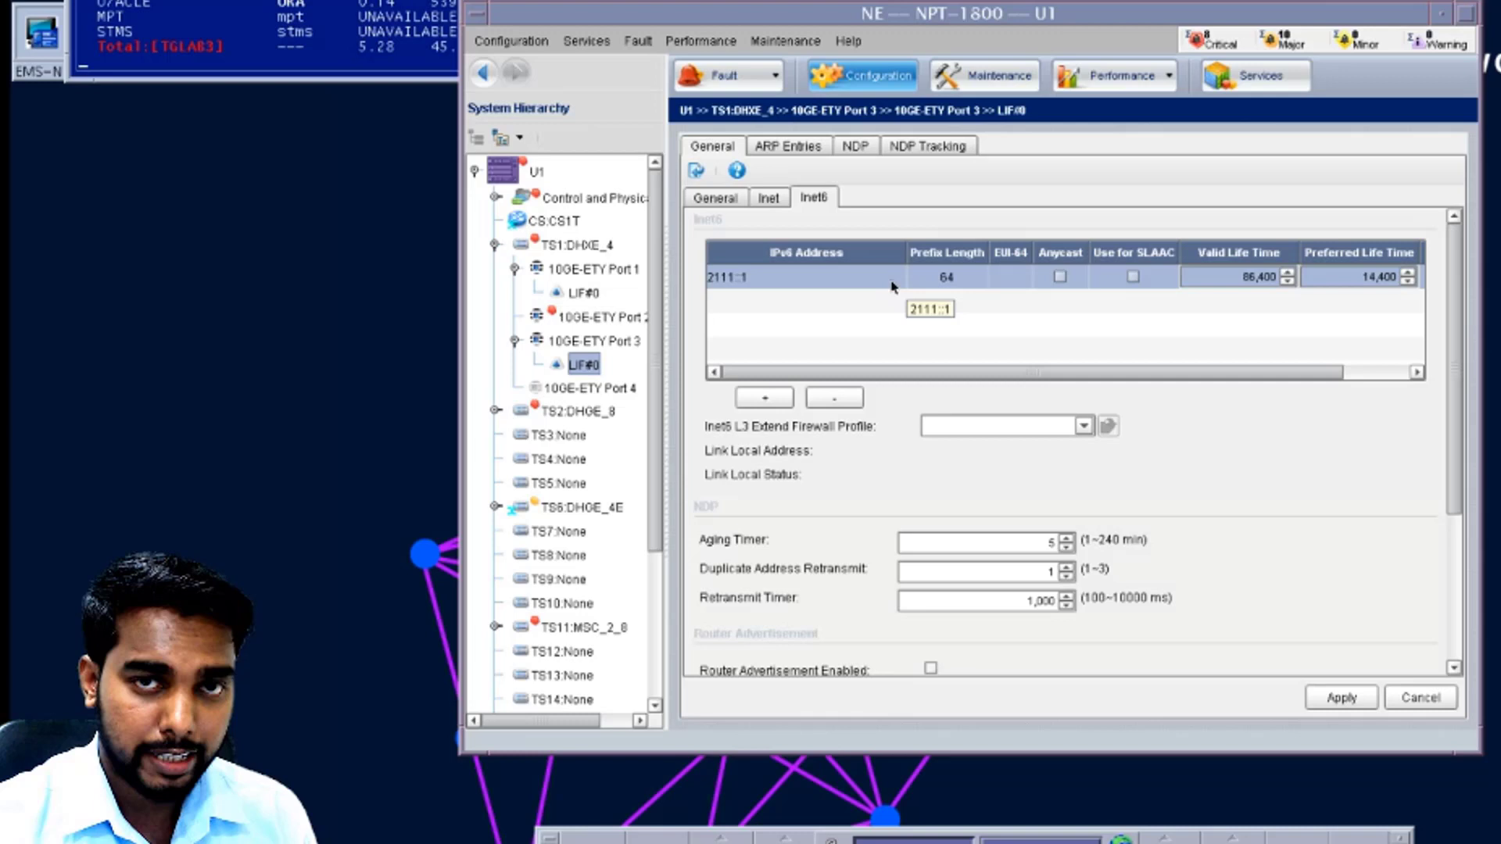
Step: Add a new IPv6 entry 2112:: with prefix length 64 below 2111::1
{"action": "left_click", "coordinate": [764, 398]}
{"action": "double_click", "coordinate": [758, 304]}
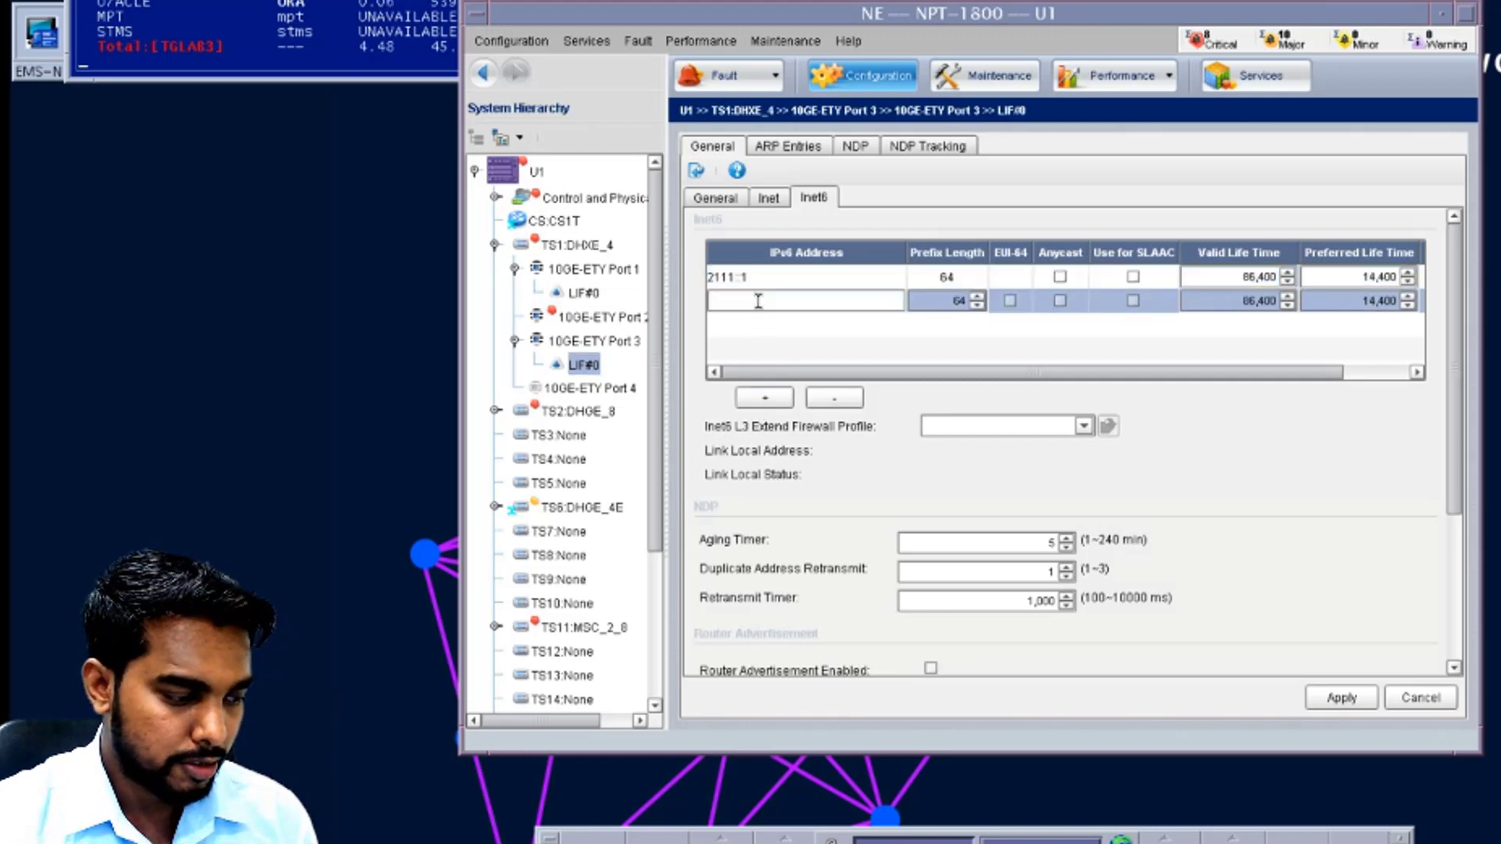
{"action": "type", "text": "2"}
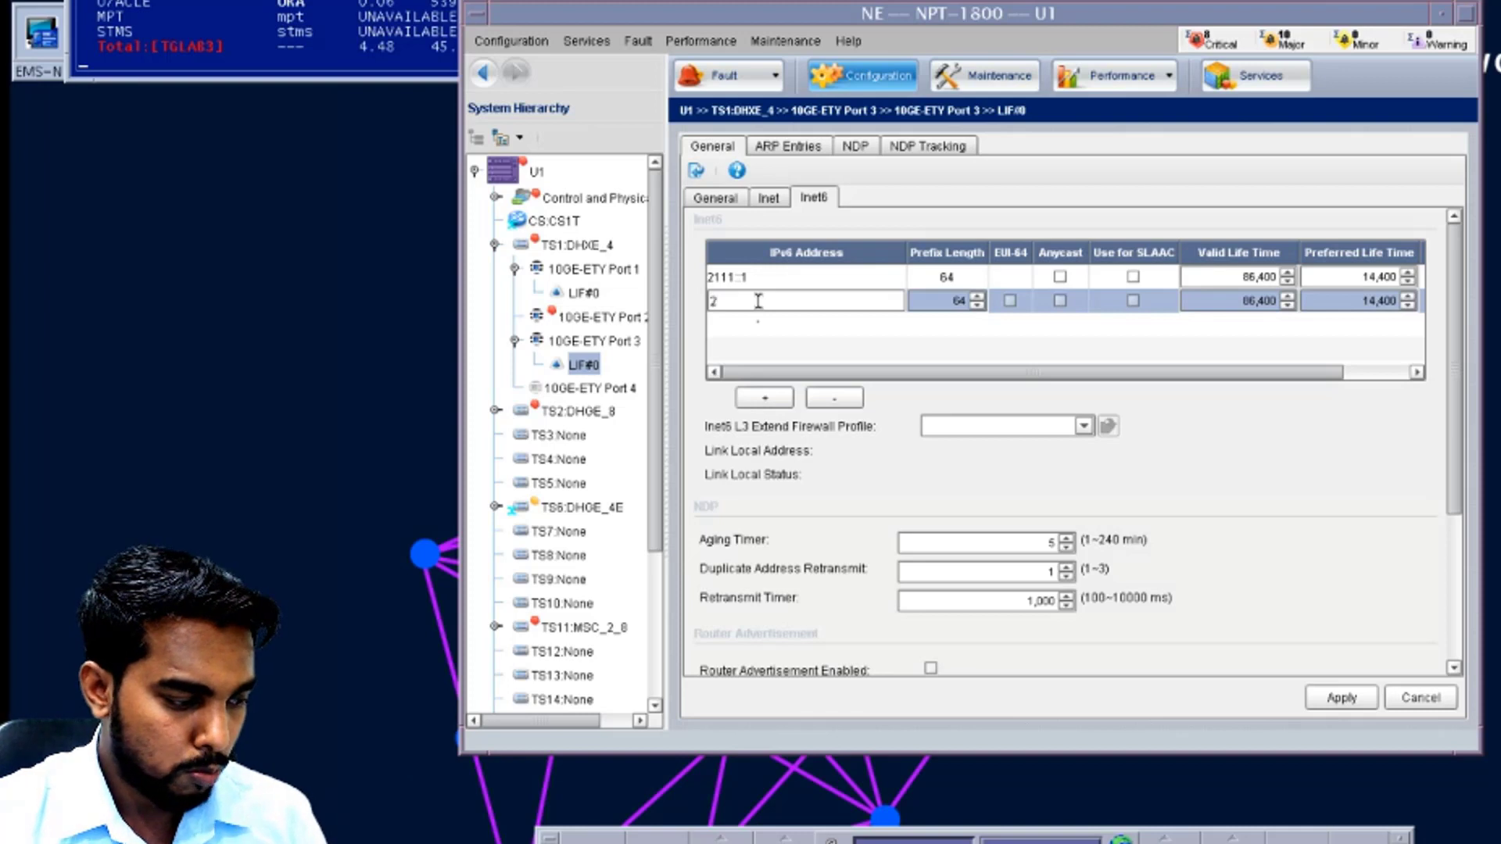
{"action": "type", "text": "112::"}
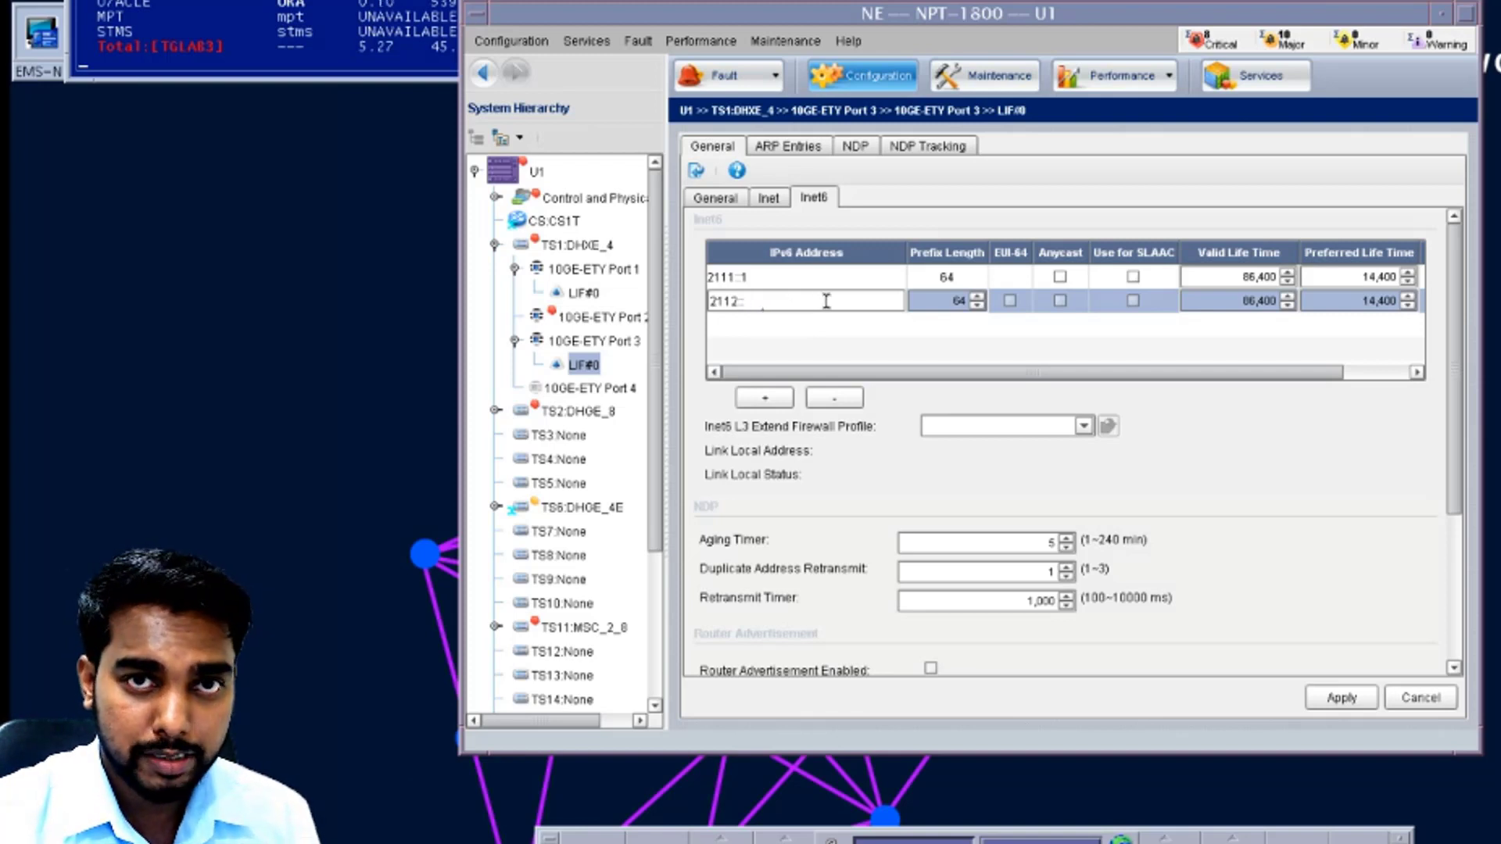
{"action": "left_click", "coordinate": [1006, 326]}
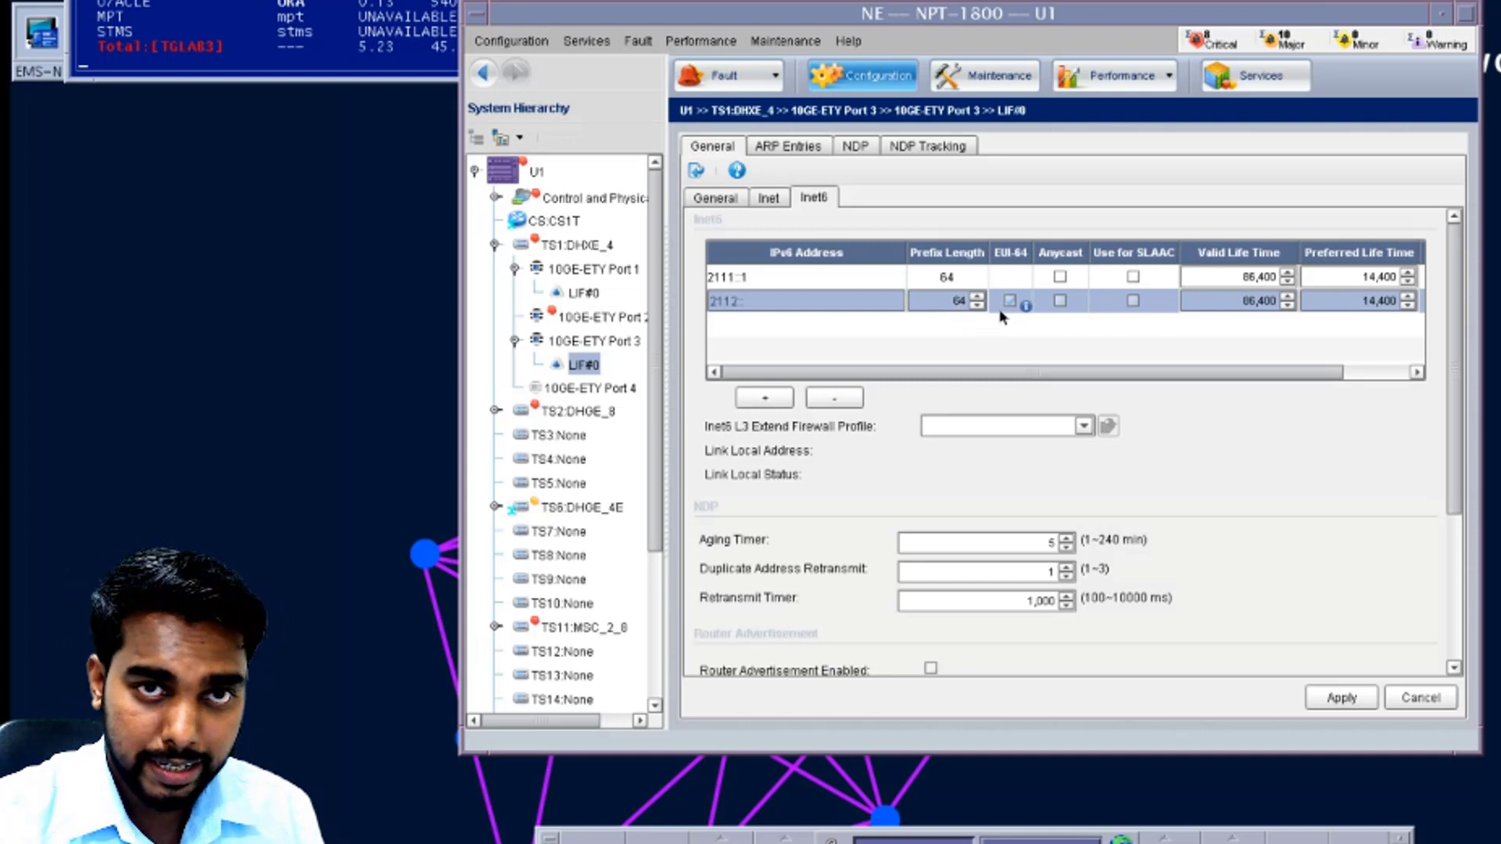
Step: Apply and confirm the 2112:: change, then refresh to see both addresses Assigned
{"action": "left_click", "coordinate": [1341, 697]}
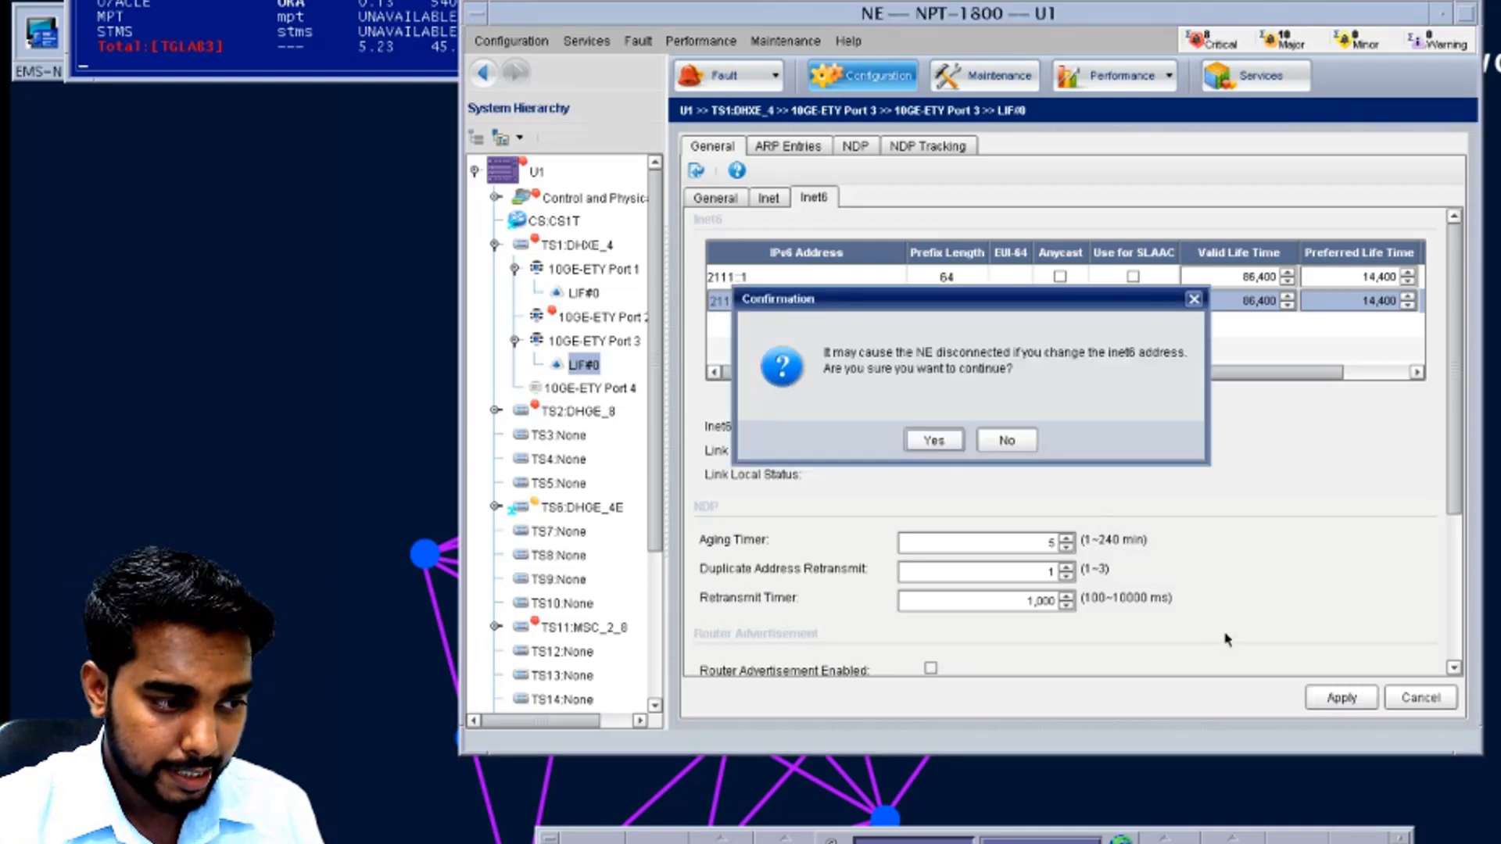
{"action": "left_click", "coordinate": [931, 440]}
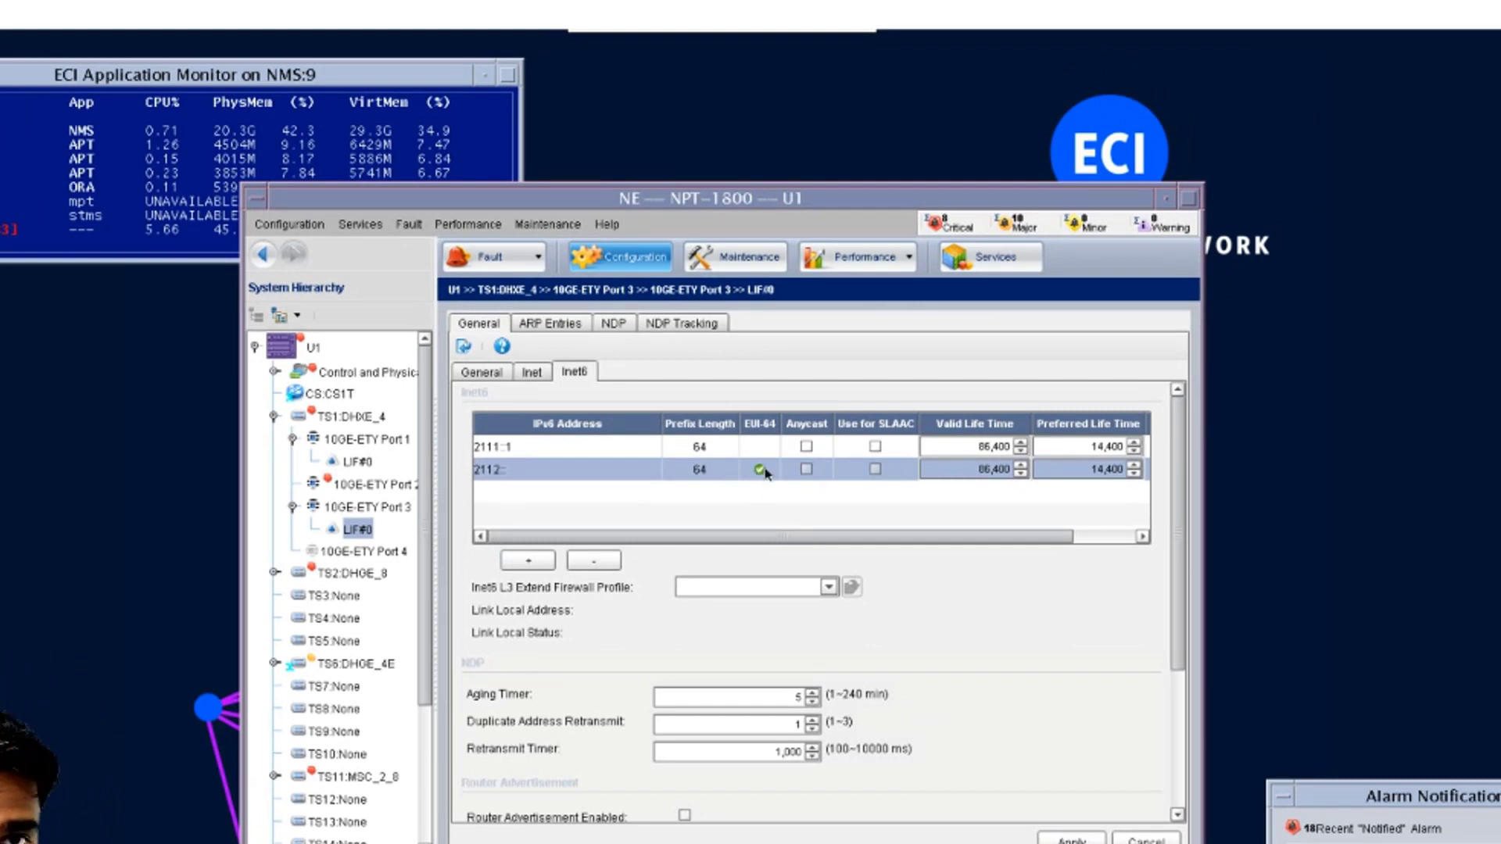
{"action": "left_click", "coordinate": [467, 347]}
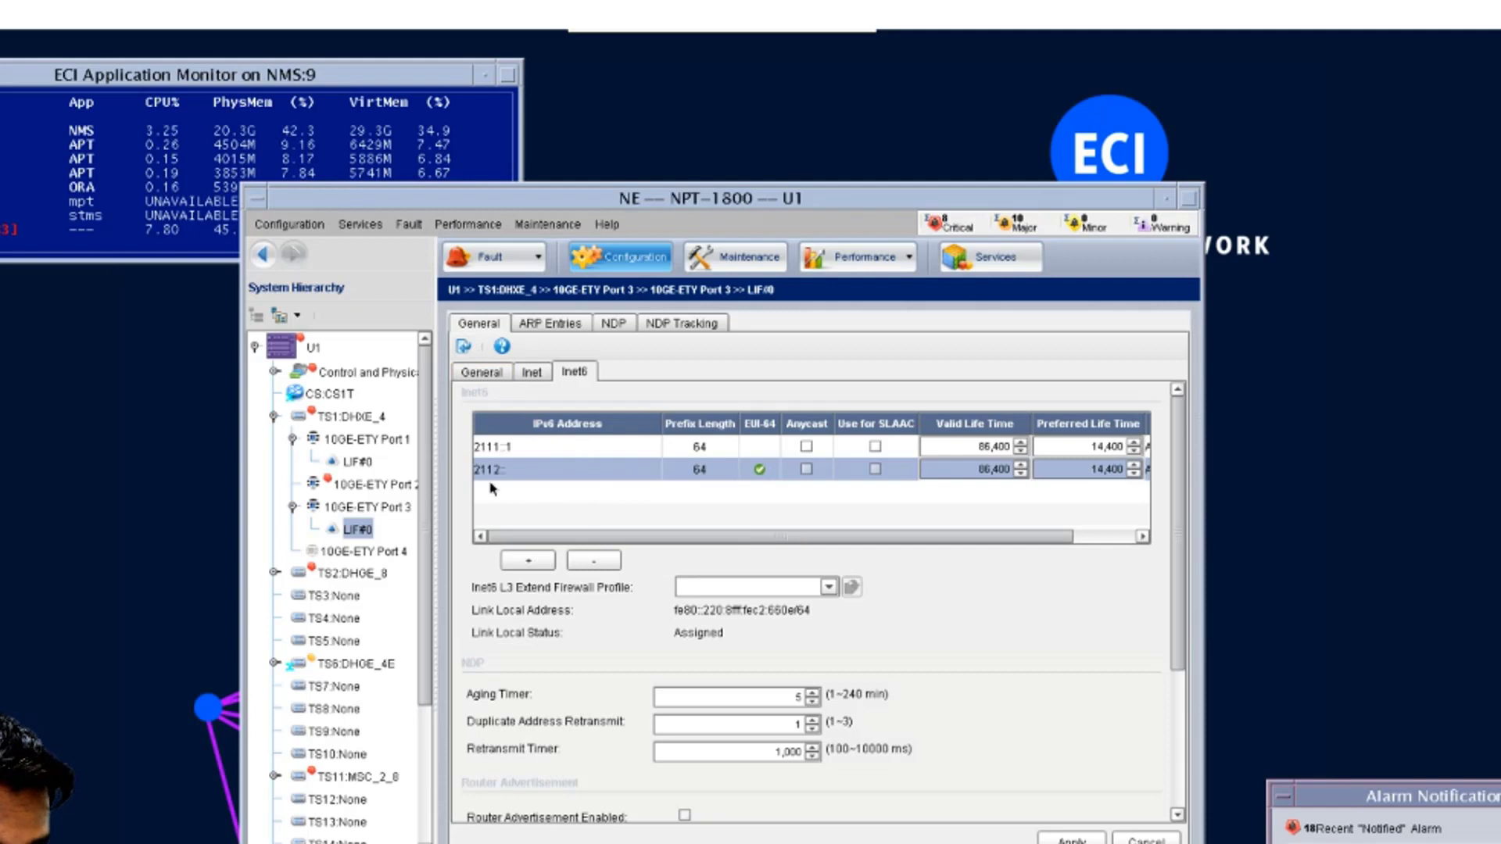
{"action": "left_click_drag", "start_coordinate": [647, 538], "coordinate": [797, 549]}
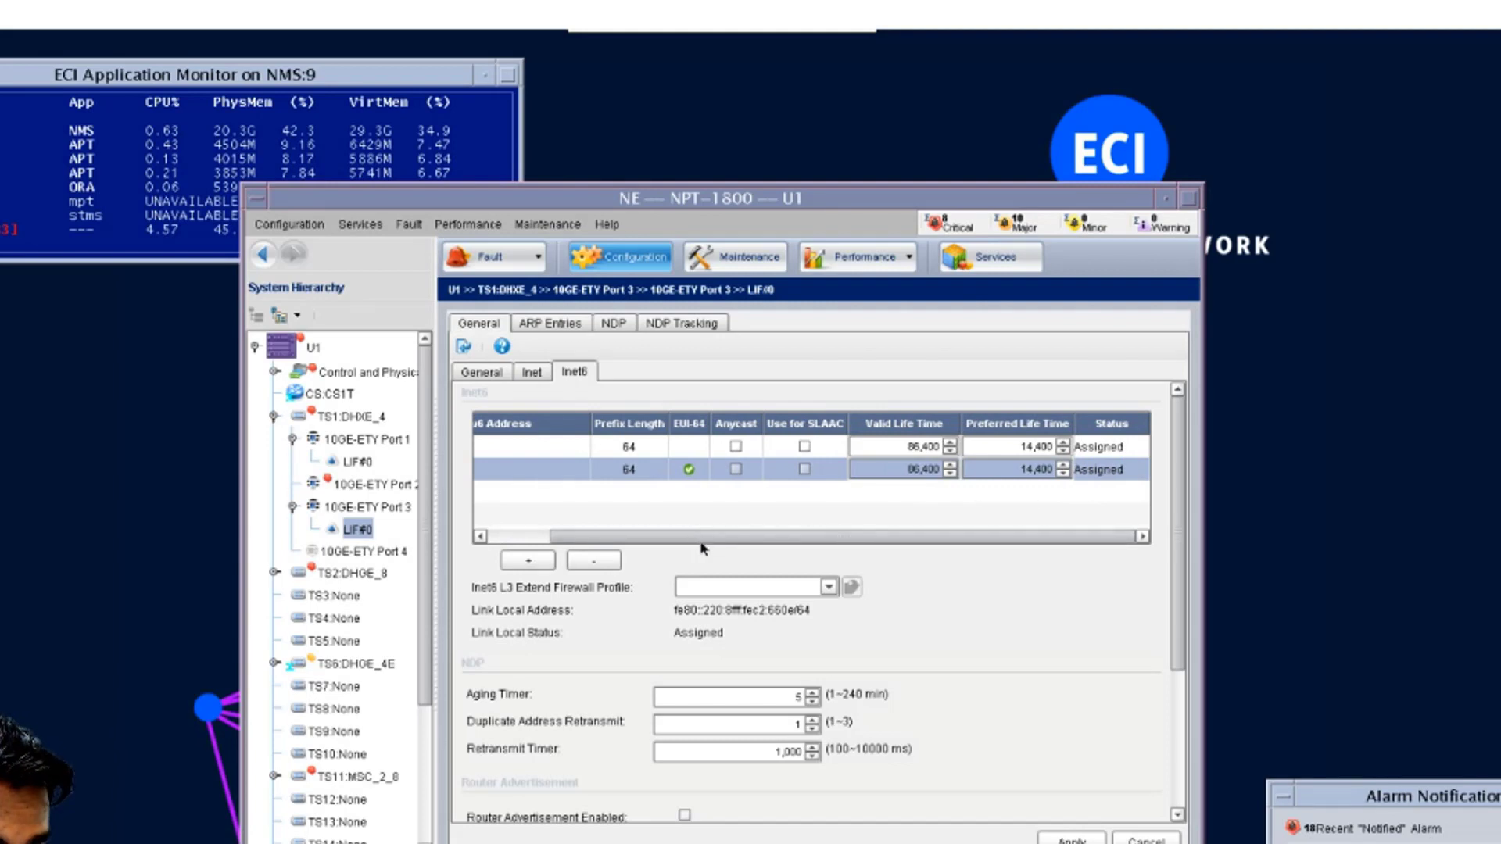
{"action": "left_click_drag", "start_coordinate": [649, 538], "coordinate": [497, 495]}
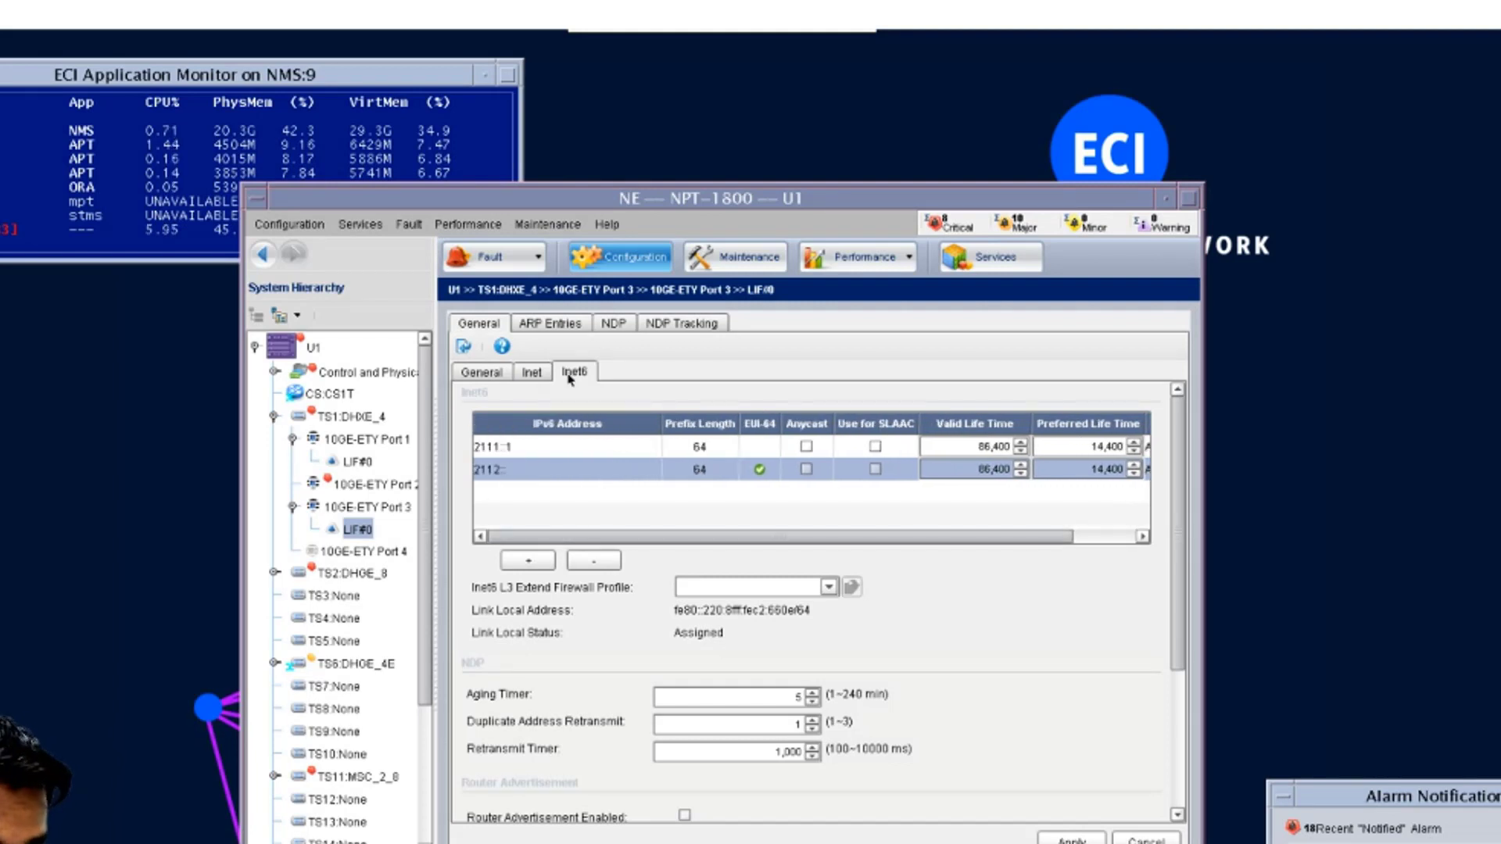
Step: Show CS:CS1T's actual IP routes and widen columns to read the 2112::/64 and EUI-64 /128 routes
{"action": "left_click", "coordinate": [324, 395]}
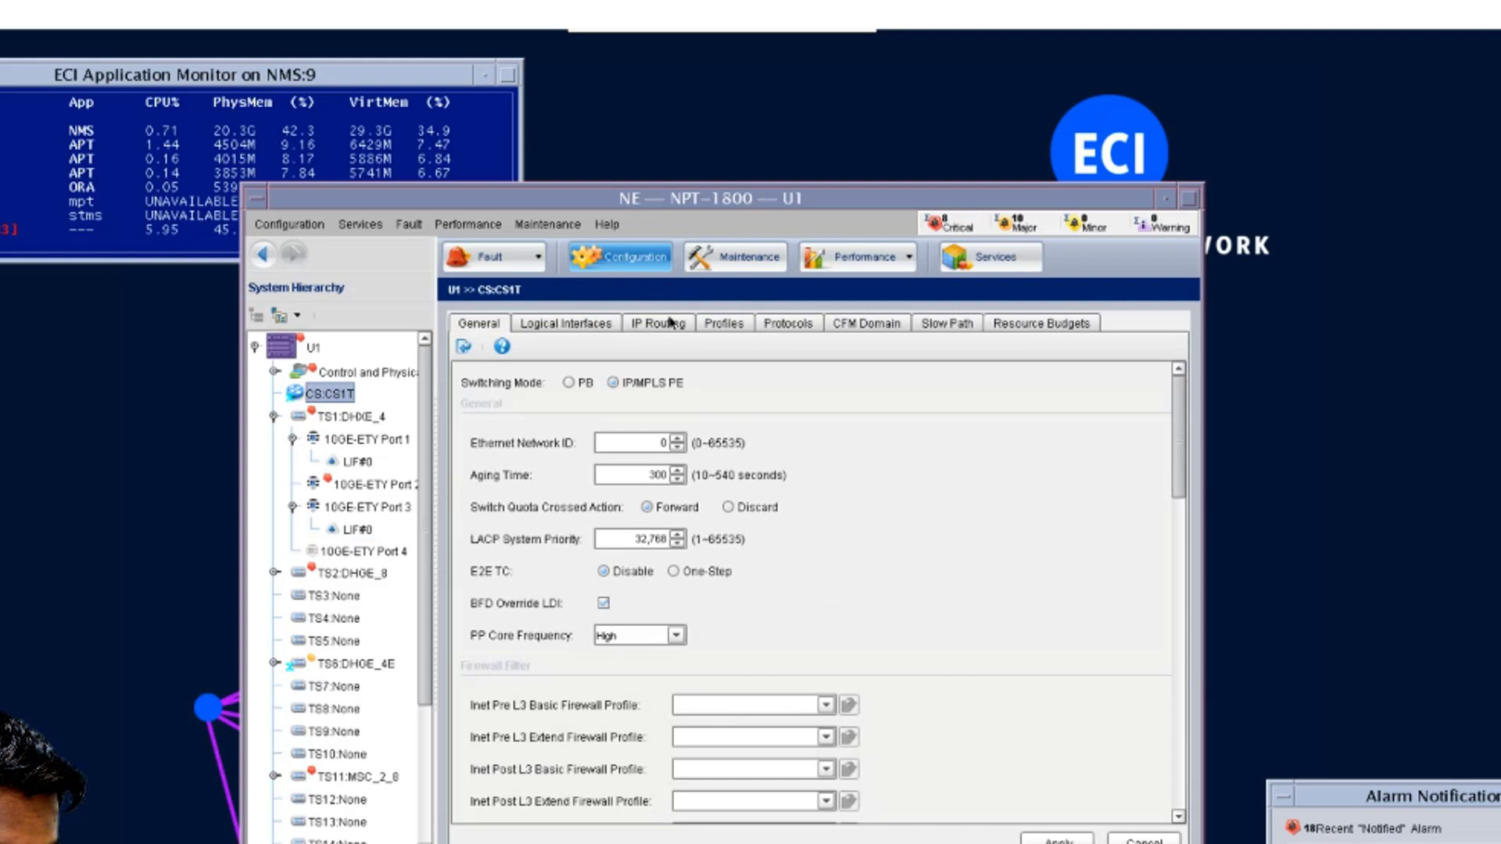
{"action": "left_click", "coordinate": [770, 325]}
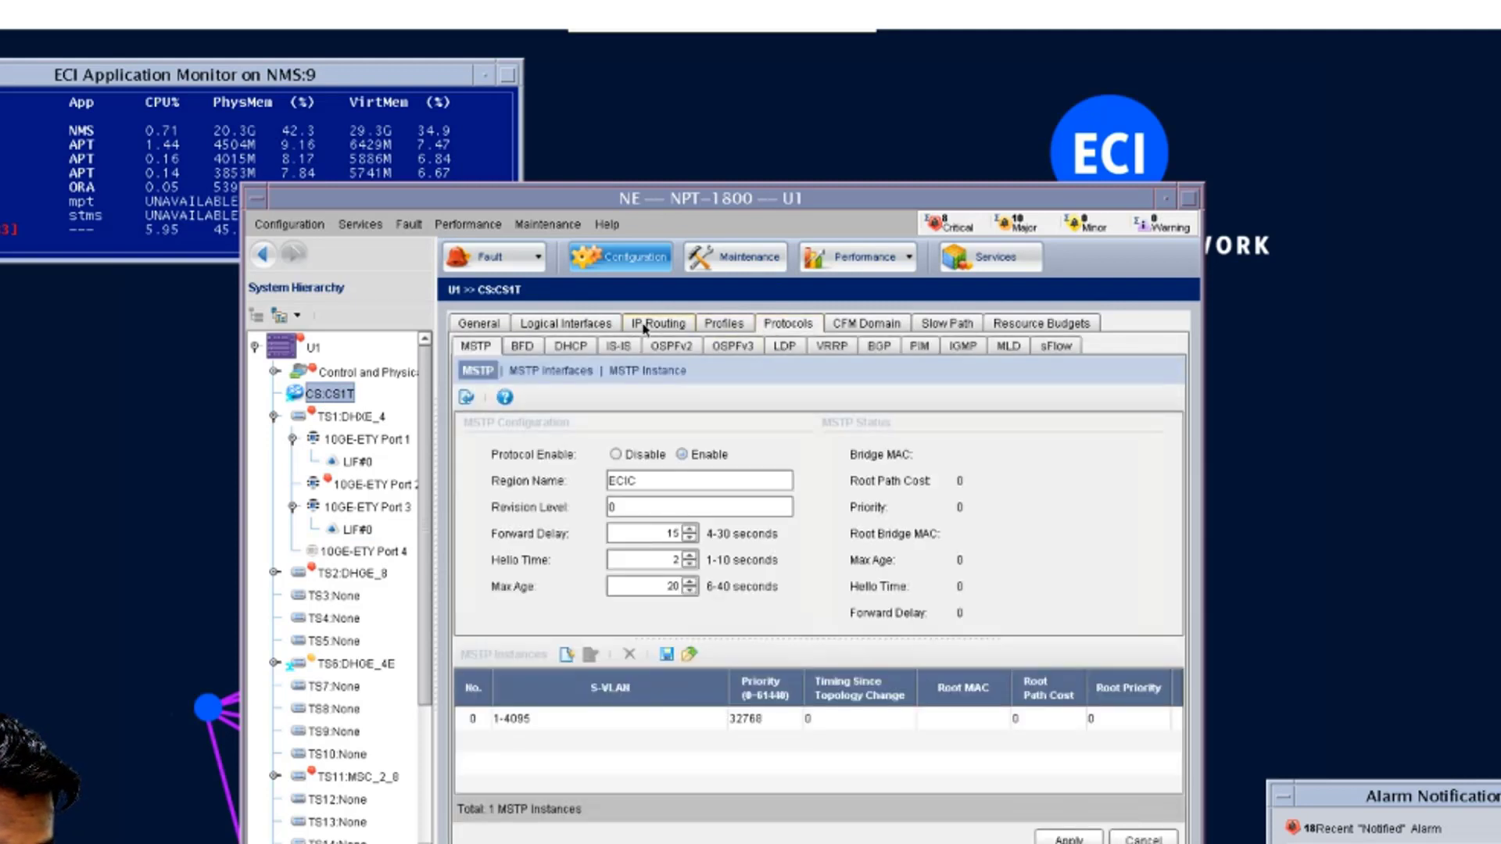
{"action": "left_click", "coordinate": [649, 325]}
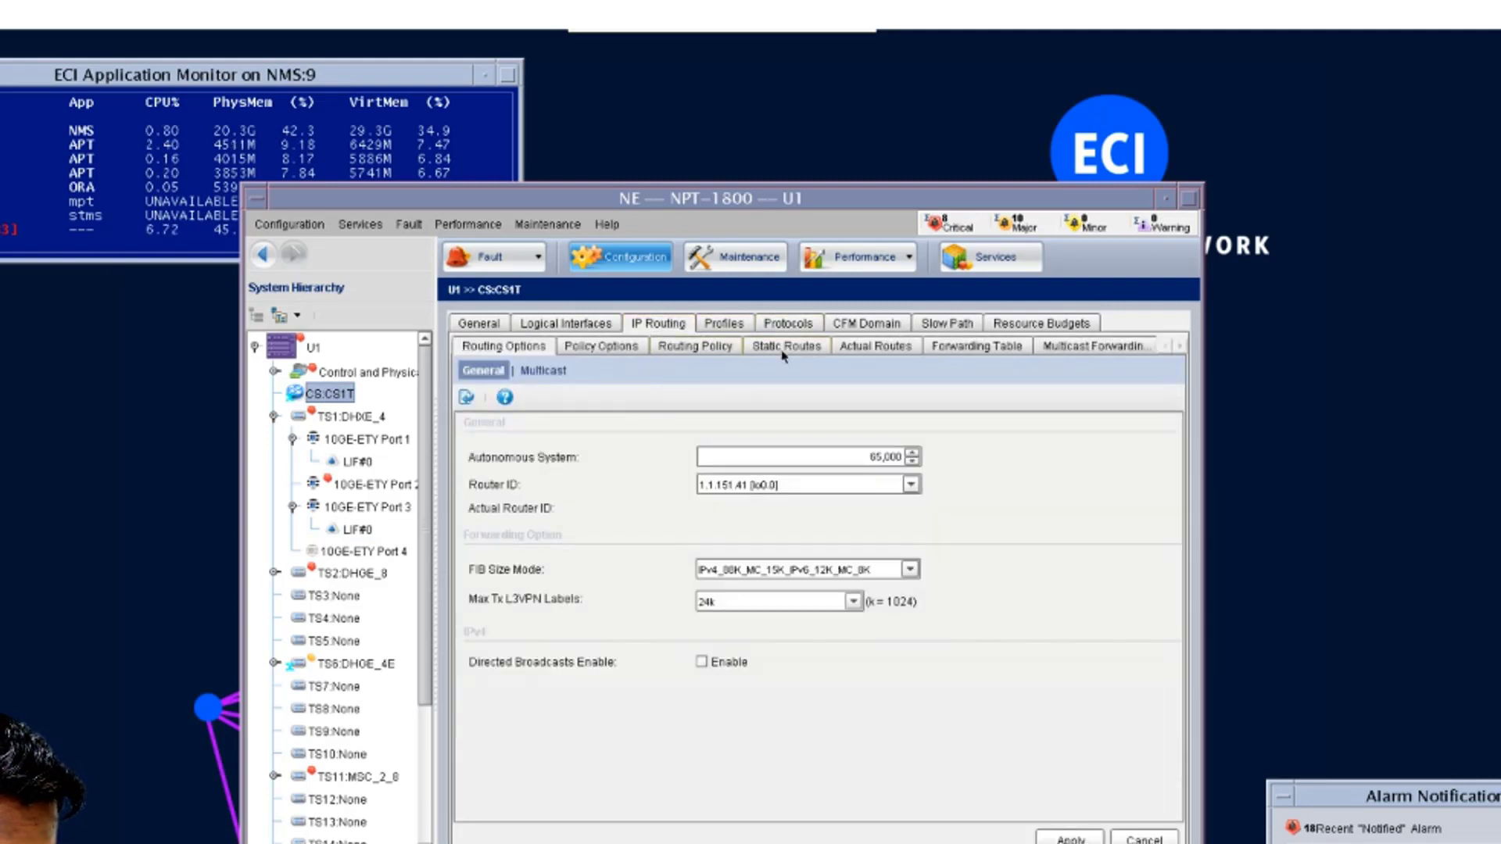
{"action": "left_click", "coordinate": [857, 348]}
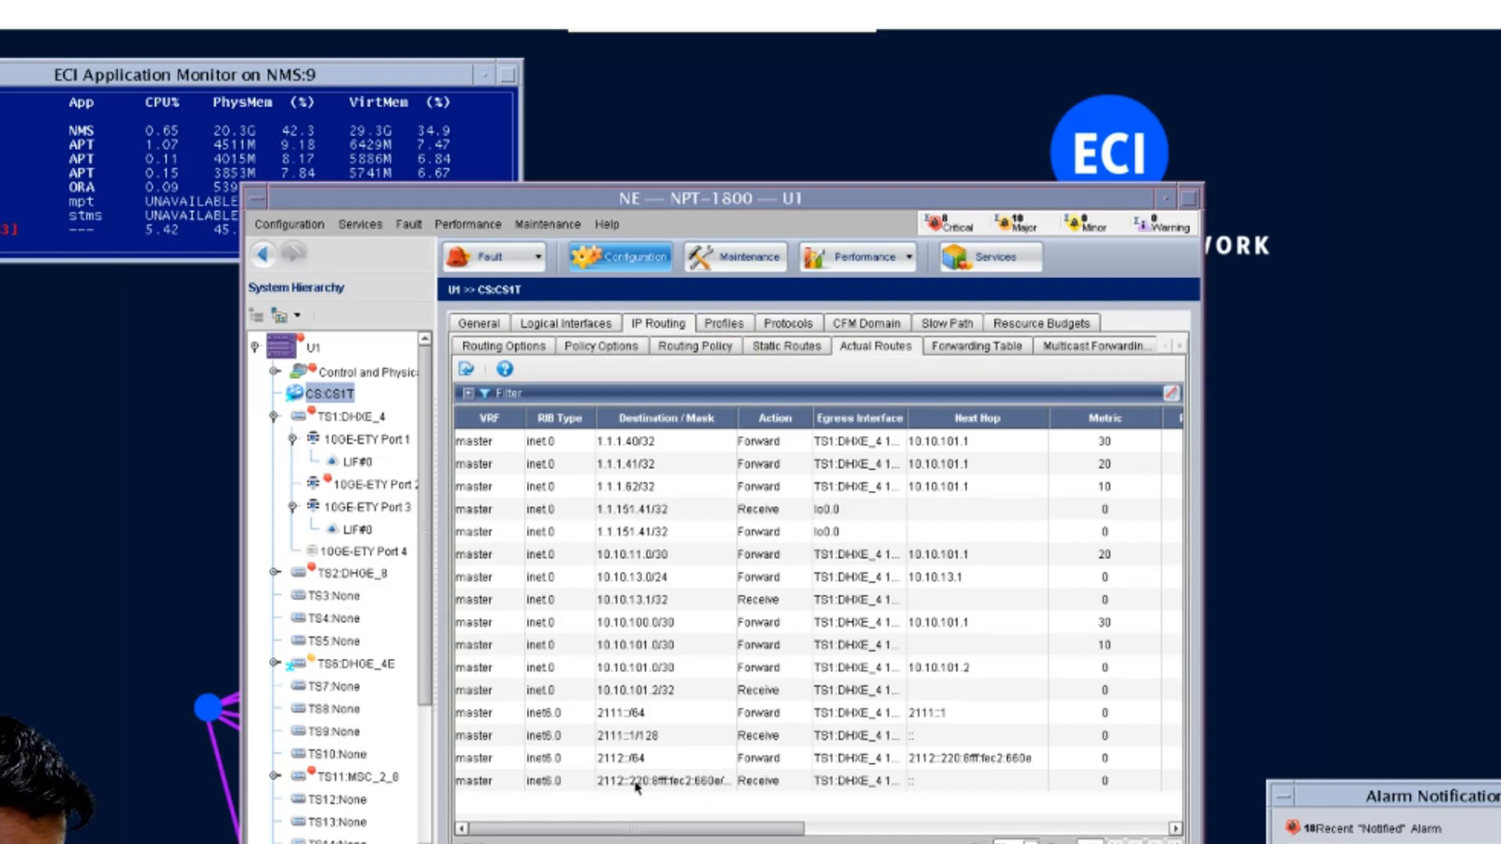
{"action": "left_click", "coordinate": [669, 784]}
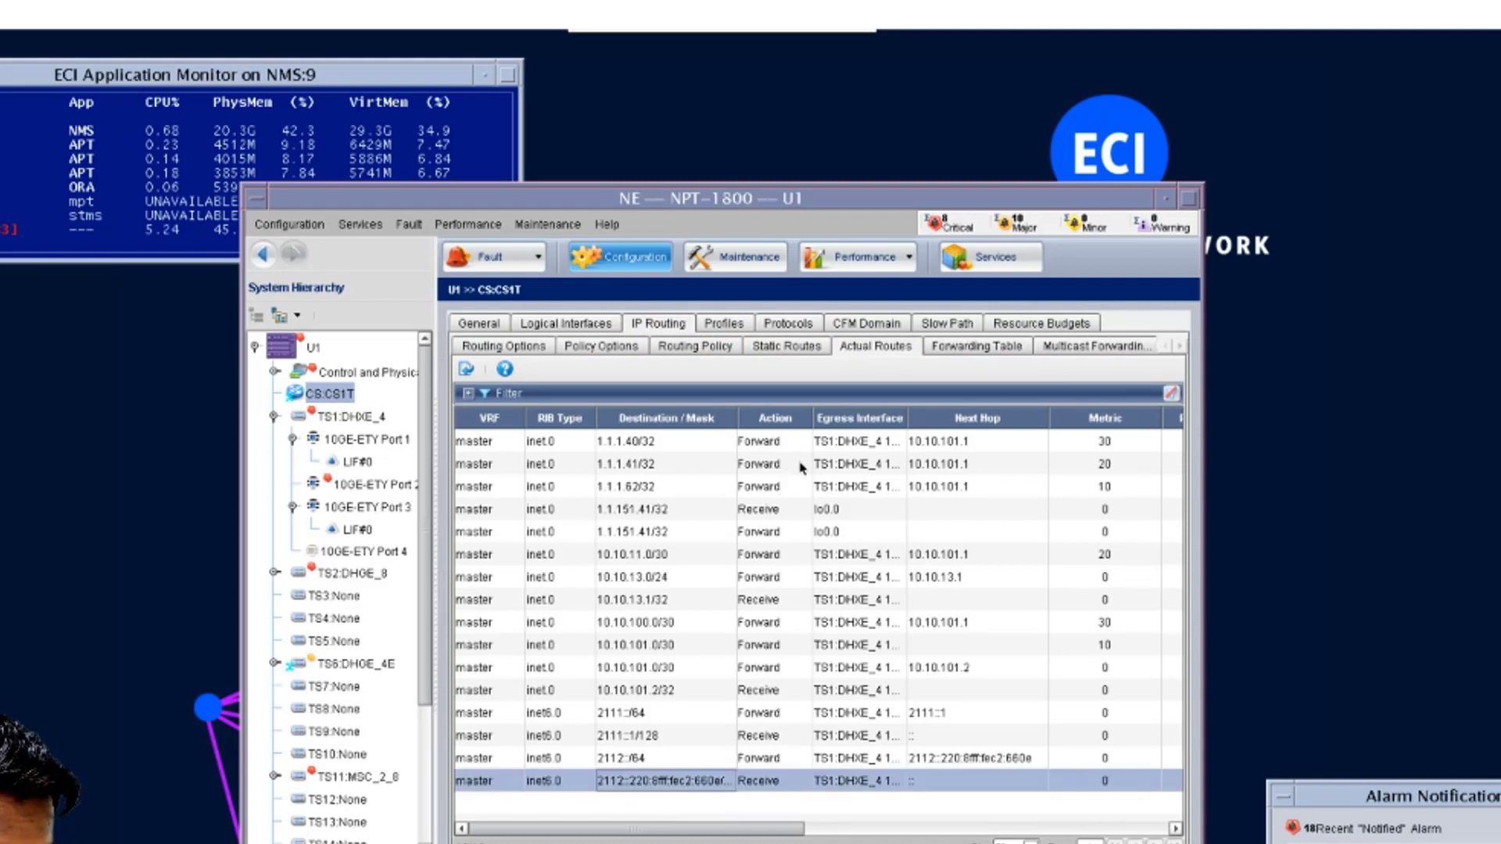
{"action": "left_click_drag", "start_coordinate": [735, 426], "coordinate": [828, 428]}
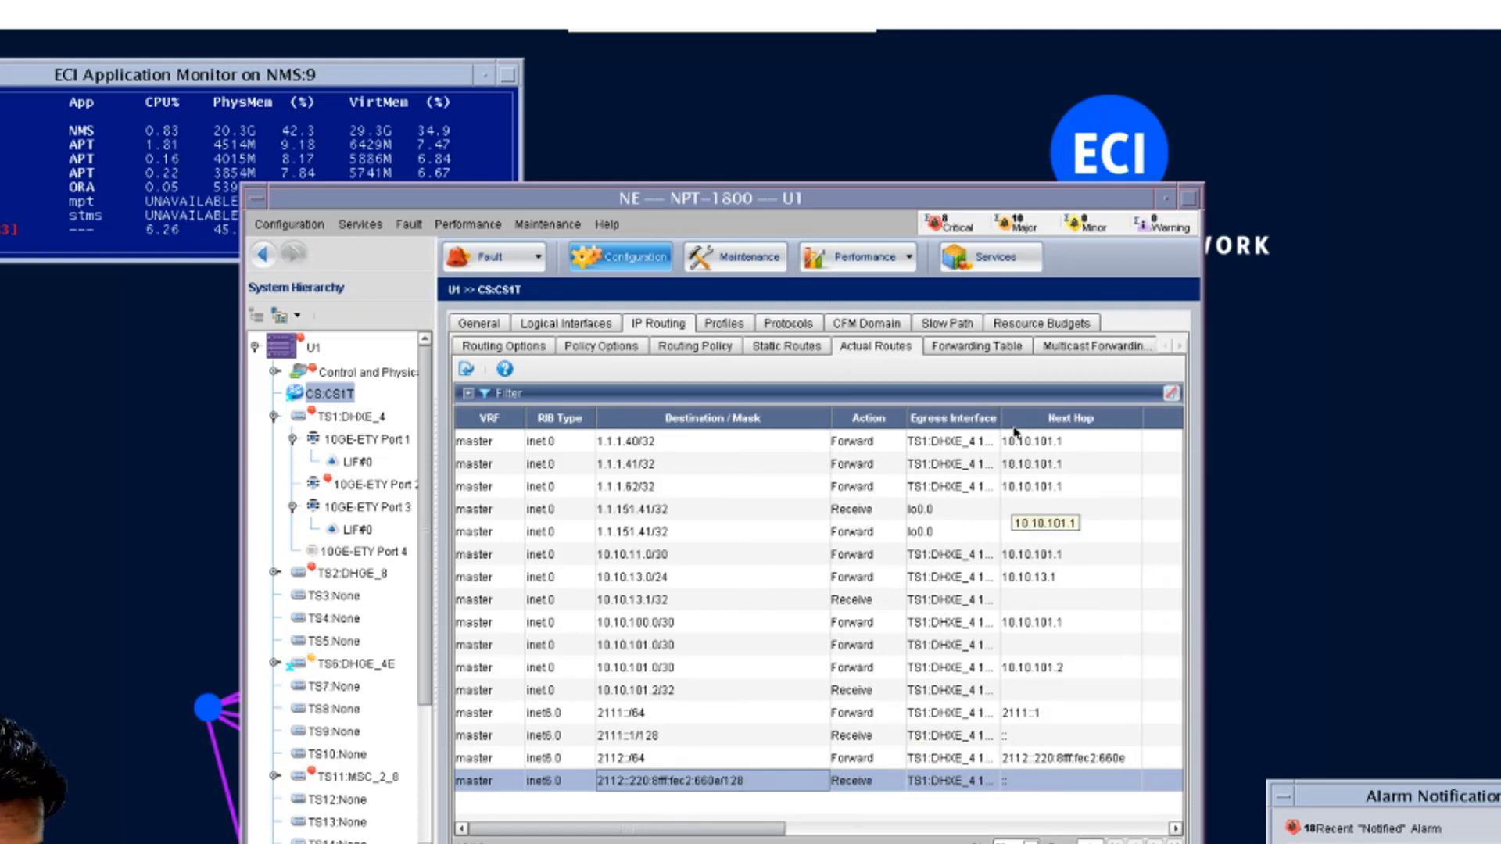
{"action": "left_click_drag", "start_coordinate": [999, 416], "coordinate": [1151, 422]}
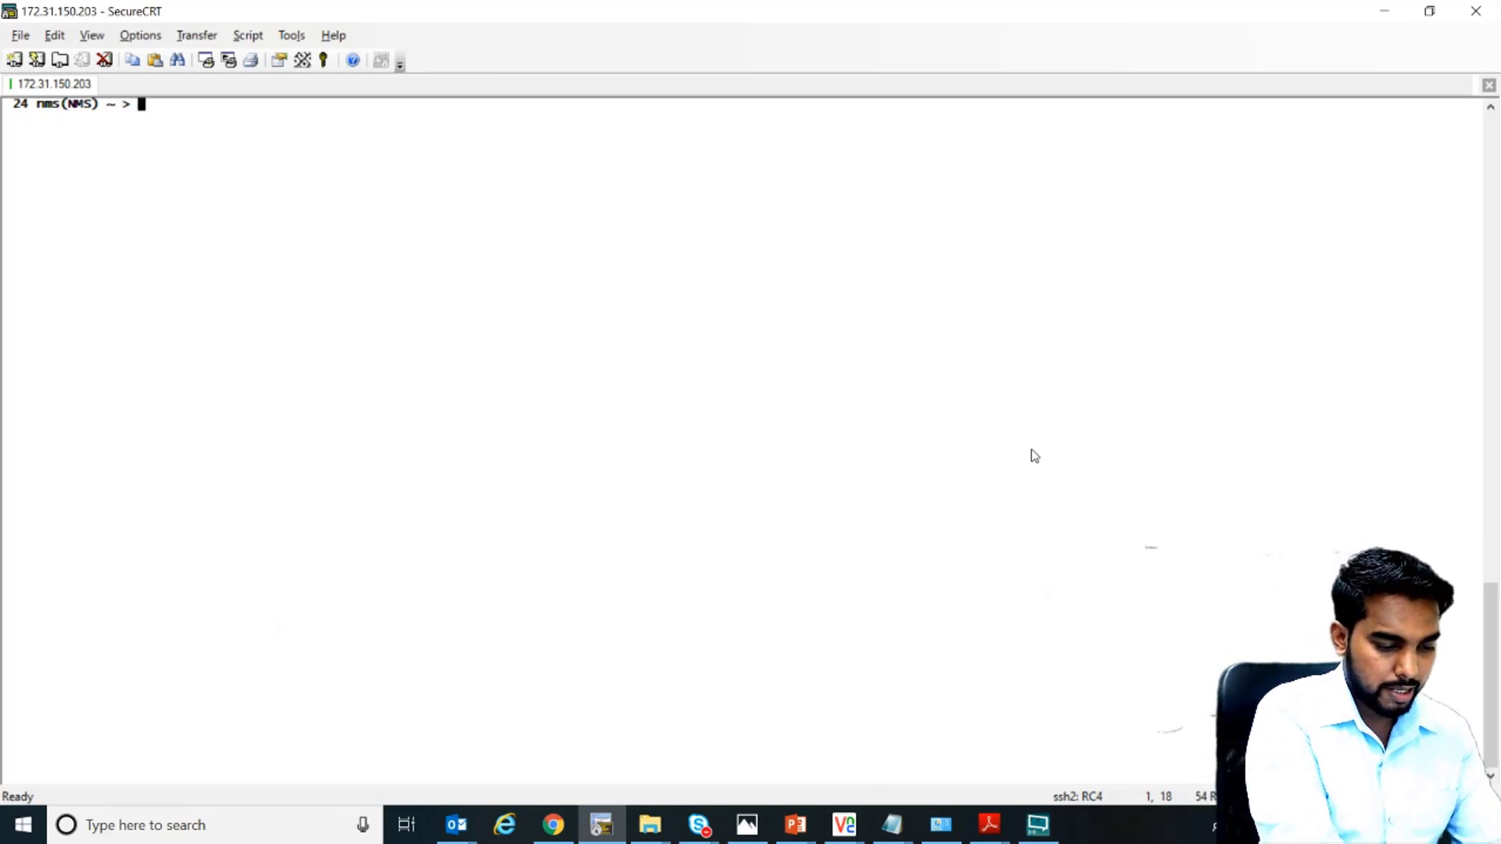
Step: Clear the screen and log into U1 at 172.31.151.41 via the recalled ssh command and password
{"action": "type", "text": "cleart"}
{"action": "key", "text": "Up"}
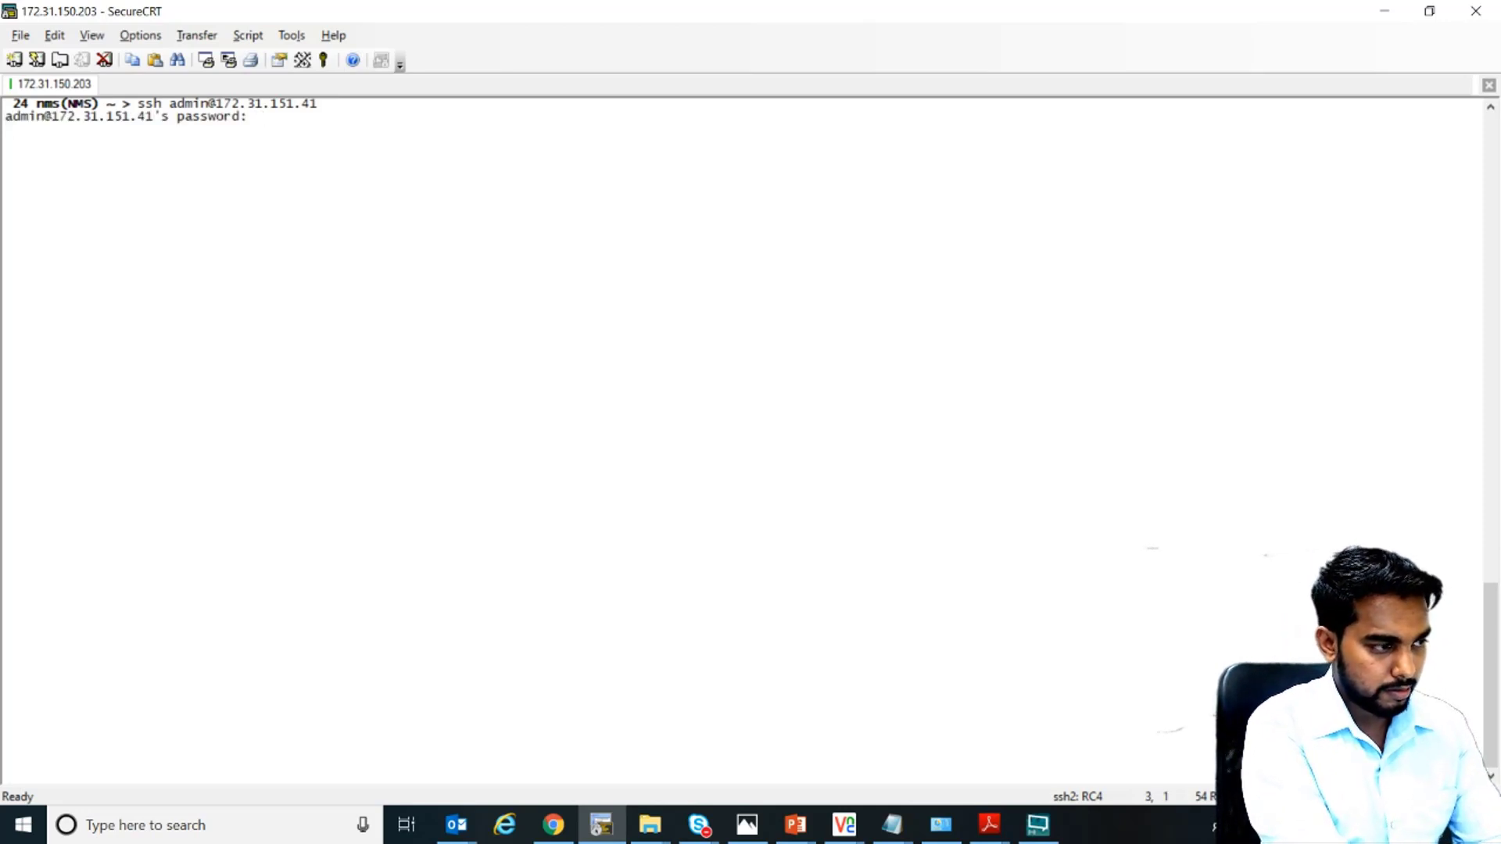
{"action": "key", "text": "Return"}
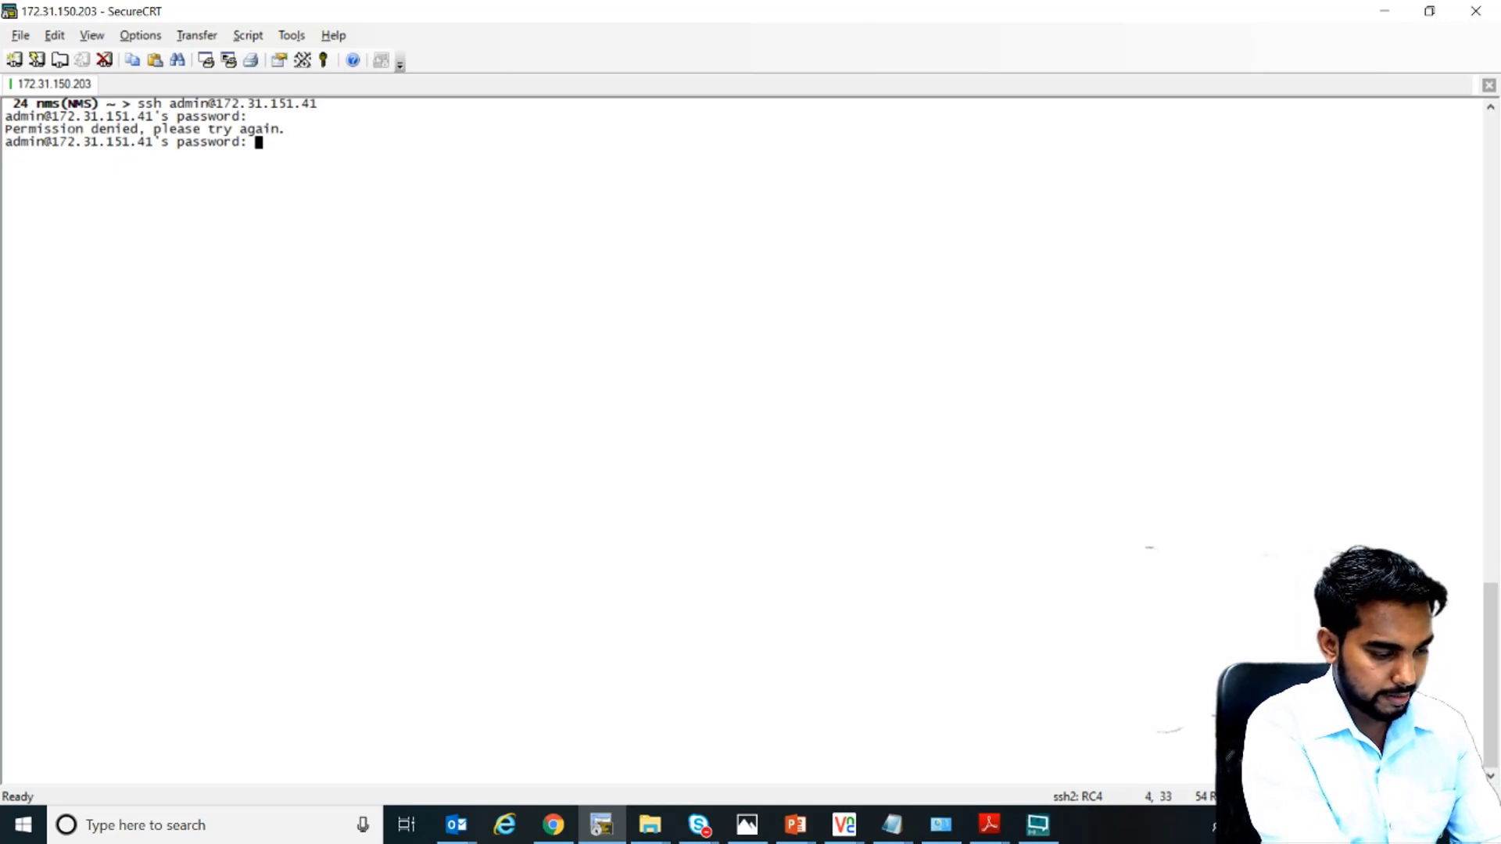
{"action": "key", "text": "Return"}
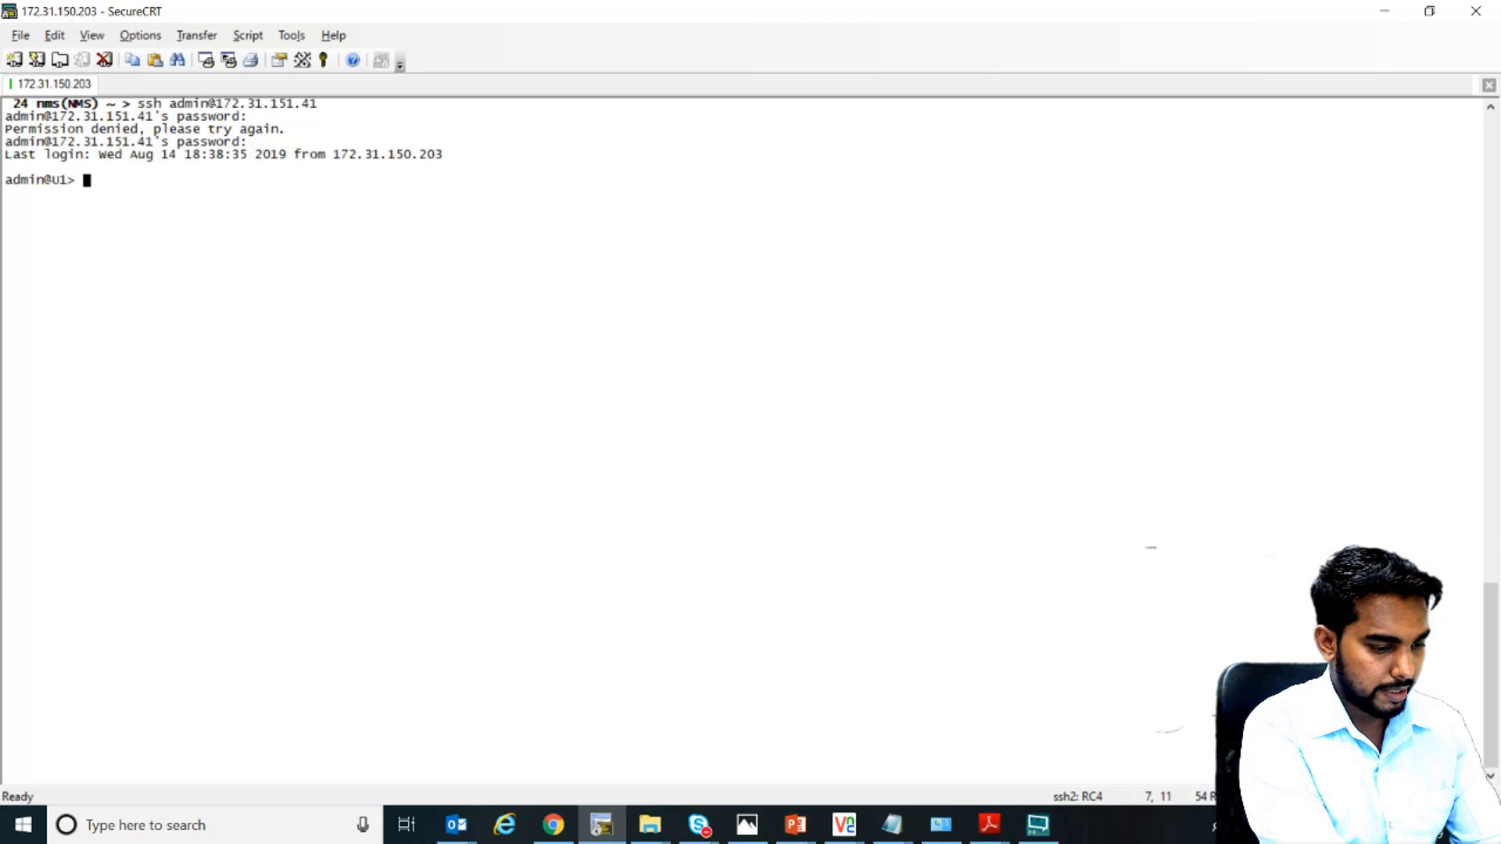
{"action": "key", "text": "Return"}
{"action": "key", "text": "Return"}
Step: Enter configuration mode with the configure command after discarding a mistyped entry
{"action": "type", "text": "com"}
{"action": "key", "text": "Return"}
{"action": "type", "text": "'"}
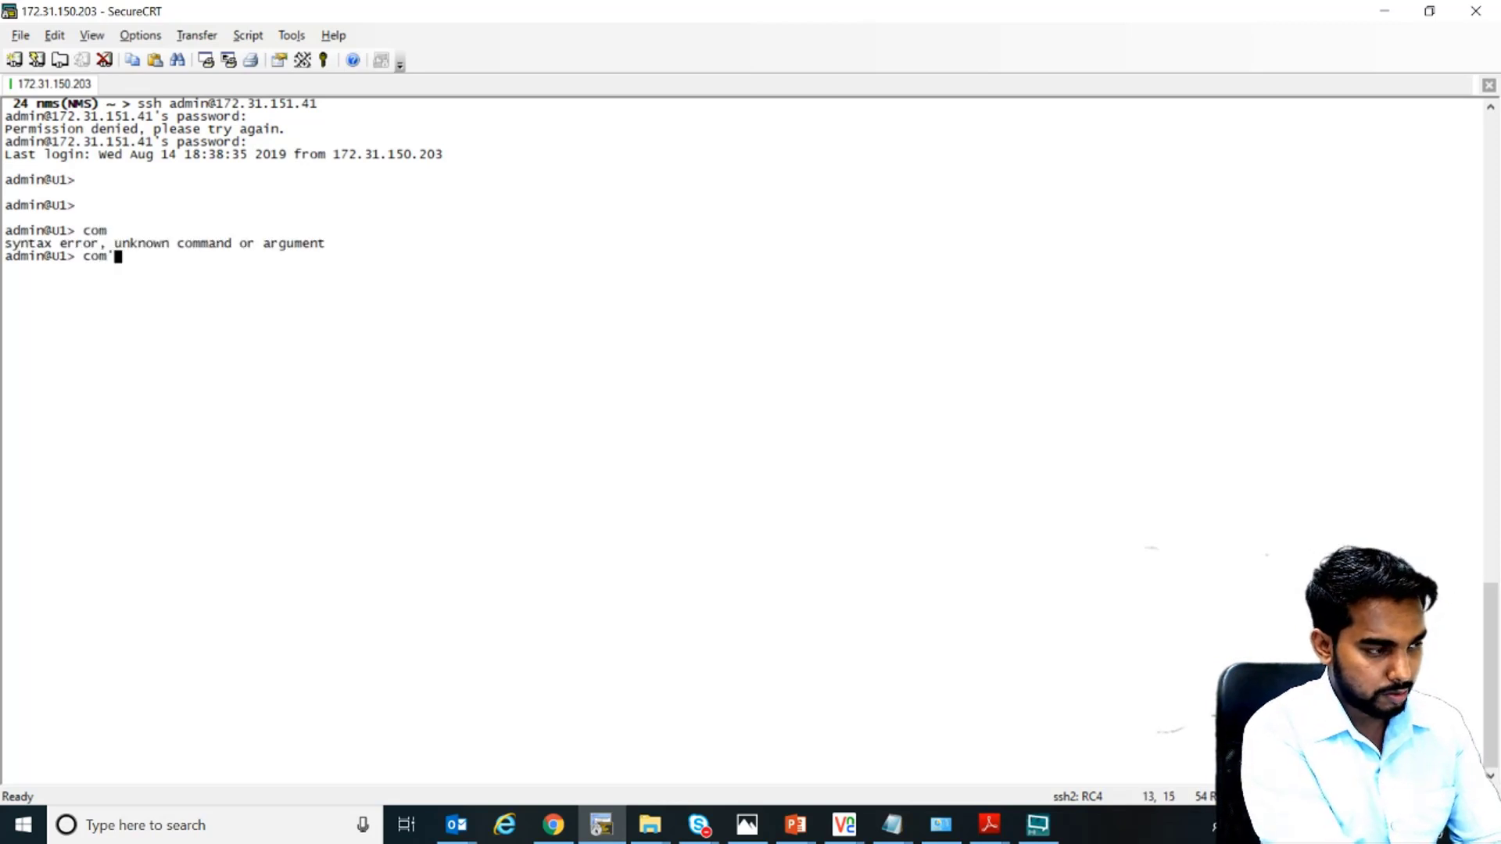
{"action": "key", "text": "BackSpace"}
{"action": "key", "text": "BackSpace"}
{"action": "key", "text": "BackSpace"}
{"action": "key", "text": "BackSpace"}
{"action": "type", "text": "configure"}
{"action": "key", "text": "Return"}
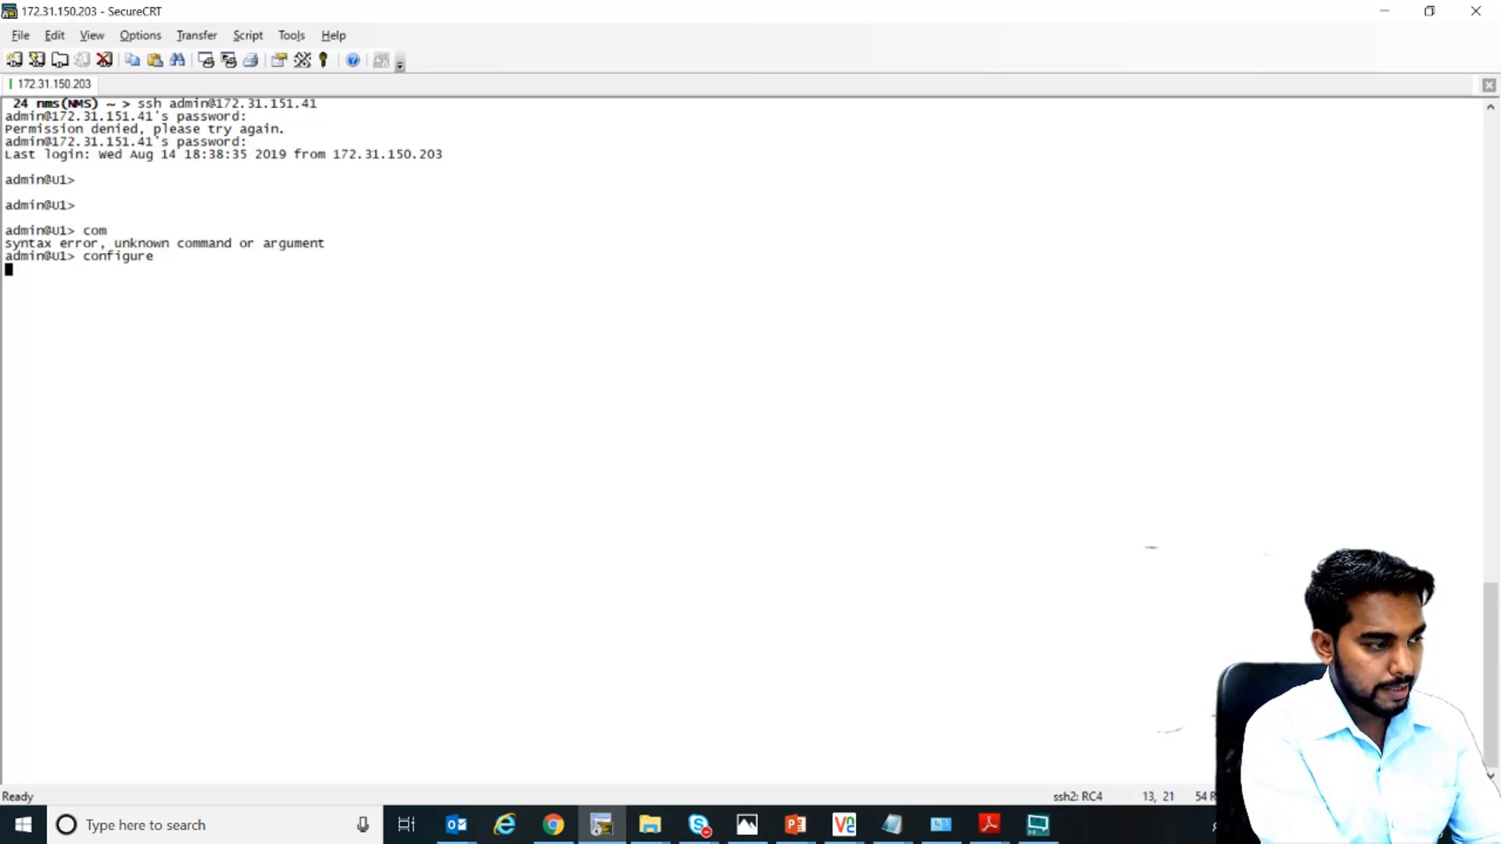
Step: Type 'set interfaces xe-ts1/3 unit 0 family inet6 address 2113::/64 eui-64', dropping the host part 1
{"action": "type", "text": "set "}
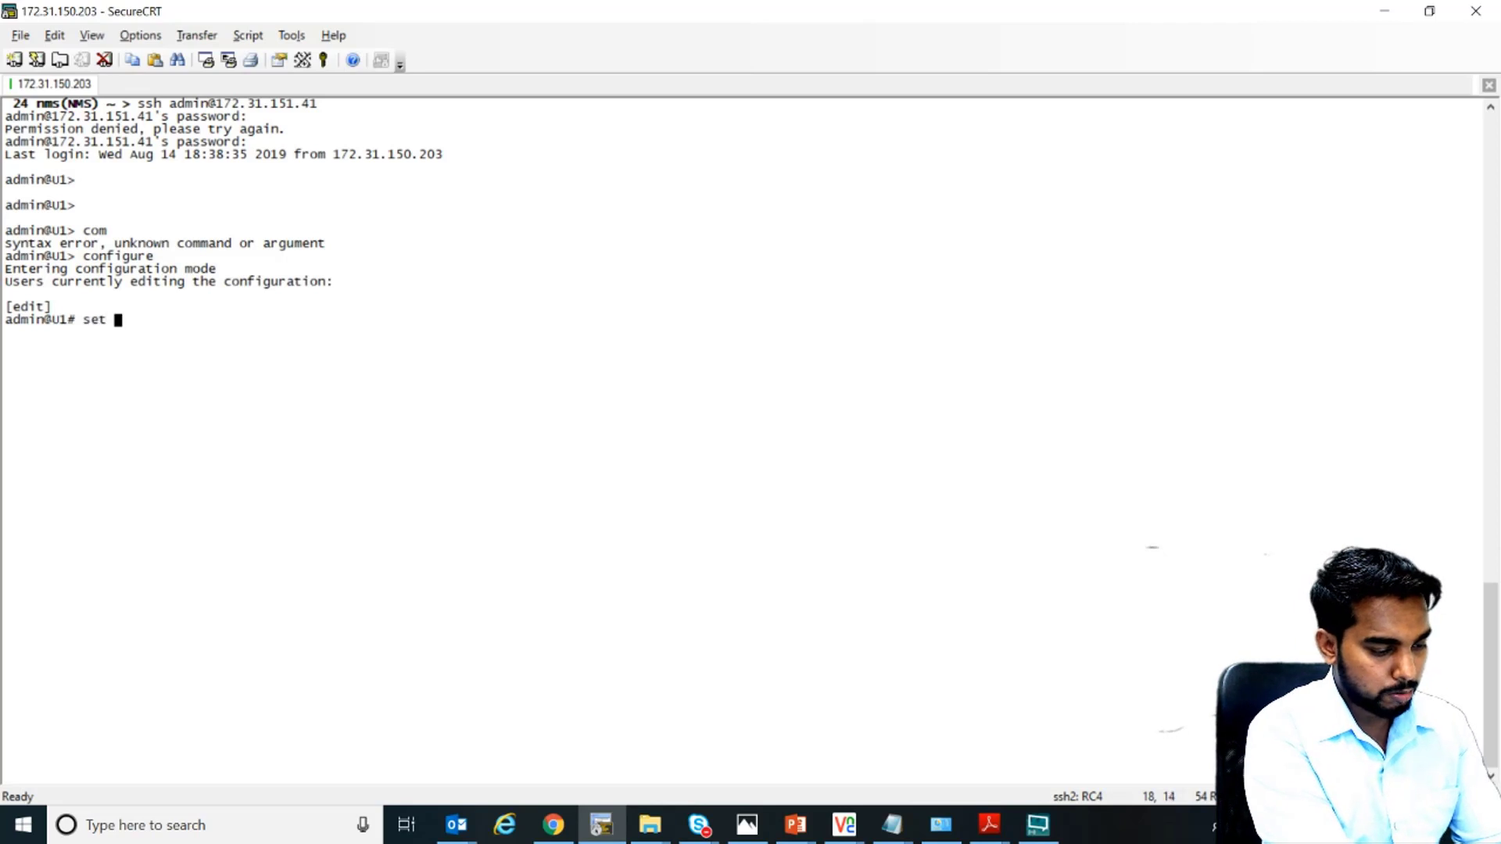
{"action": "type", "text": "interfaces "}
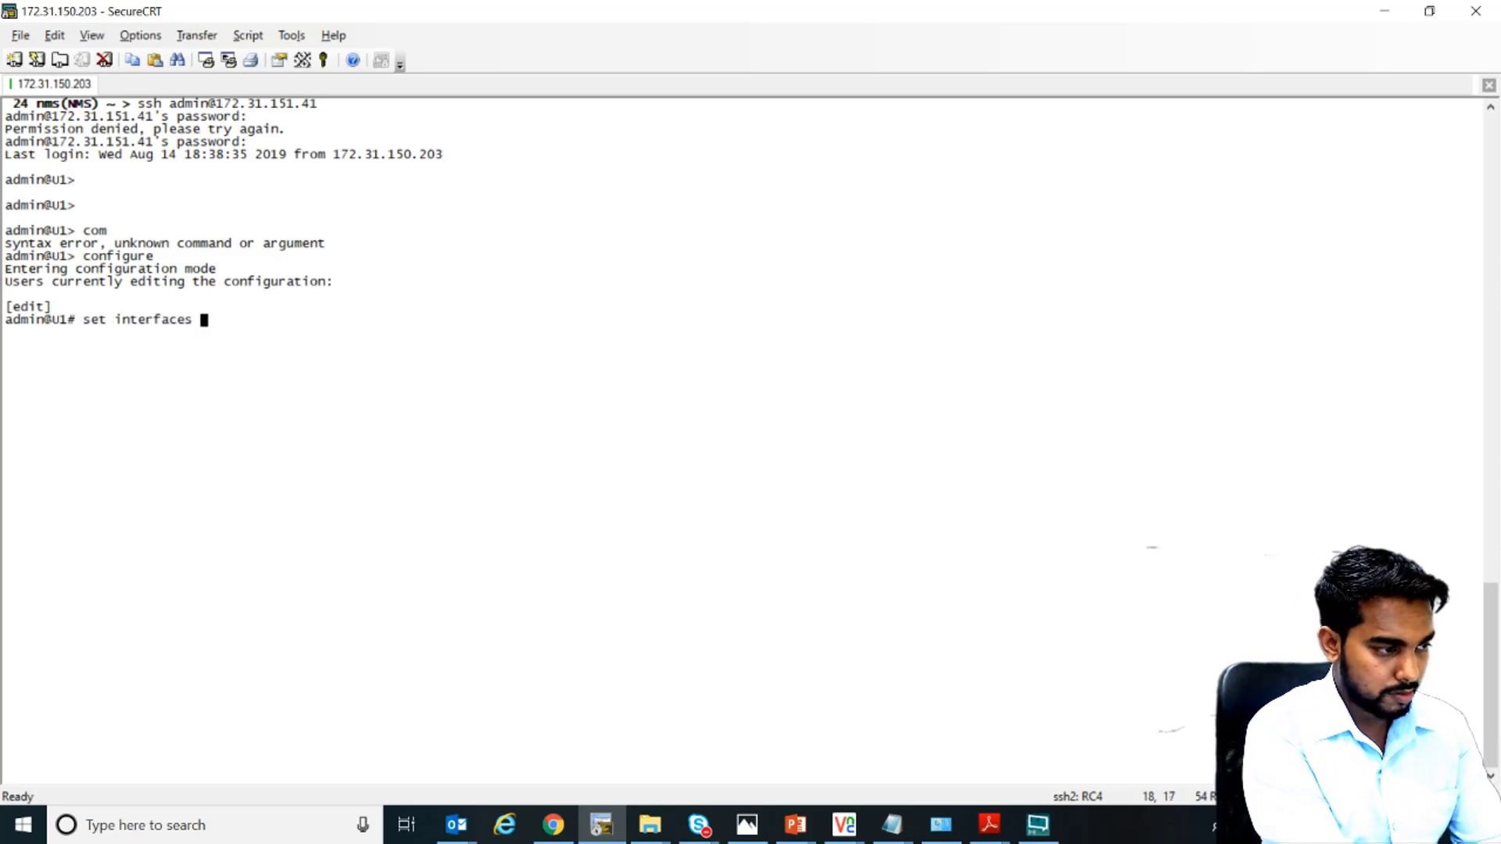
{"action": "type", "text": "xe-ts1/"}
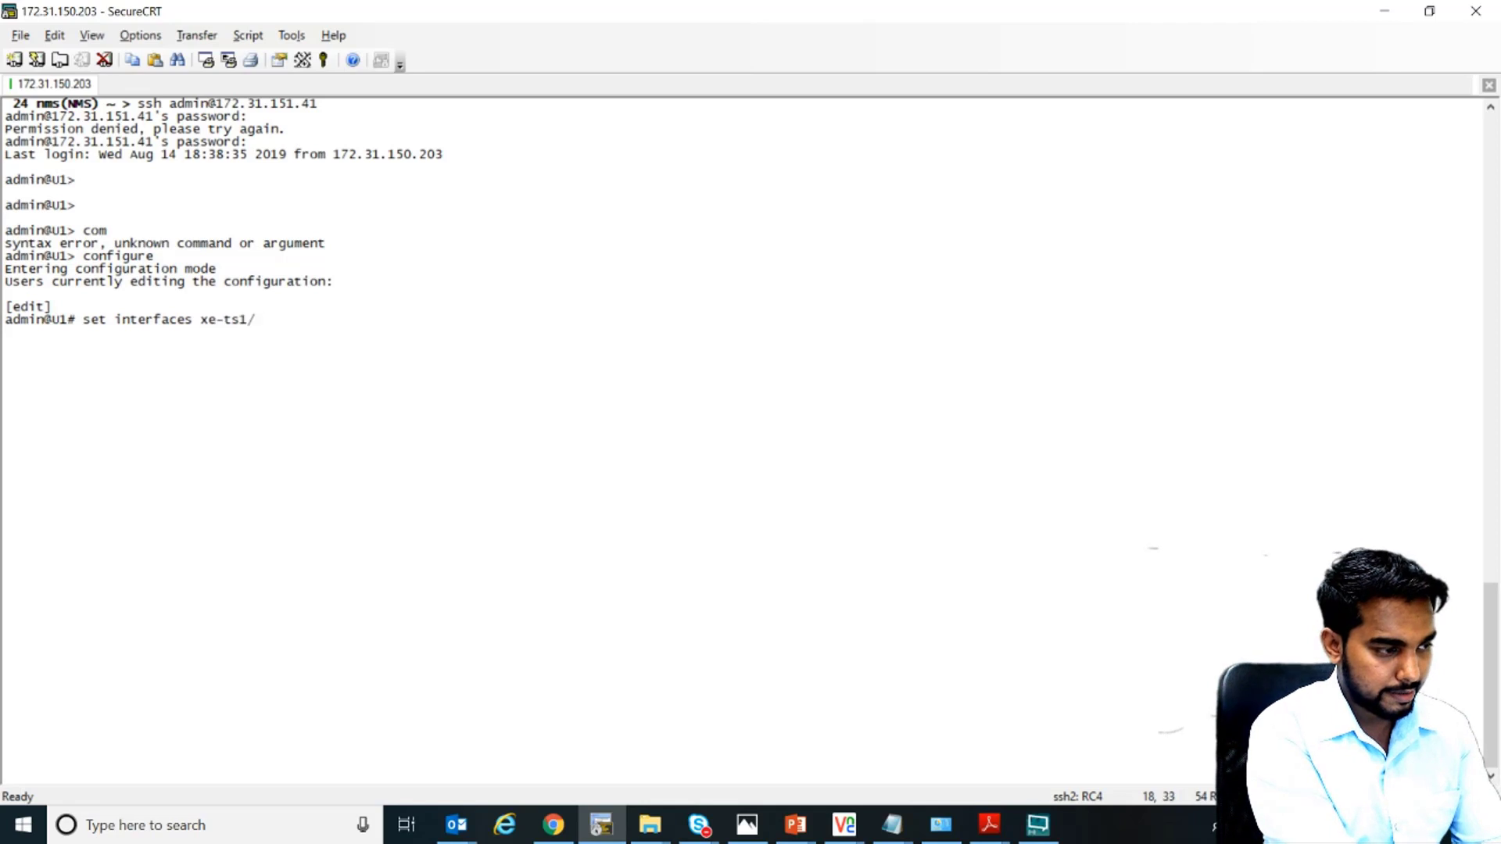
{"action": "type", "text": "3 un"}
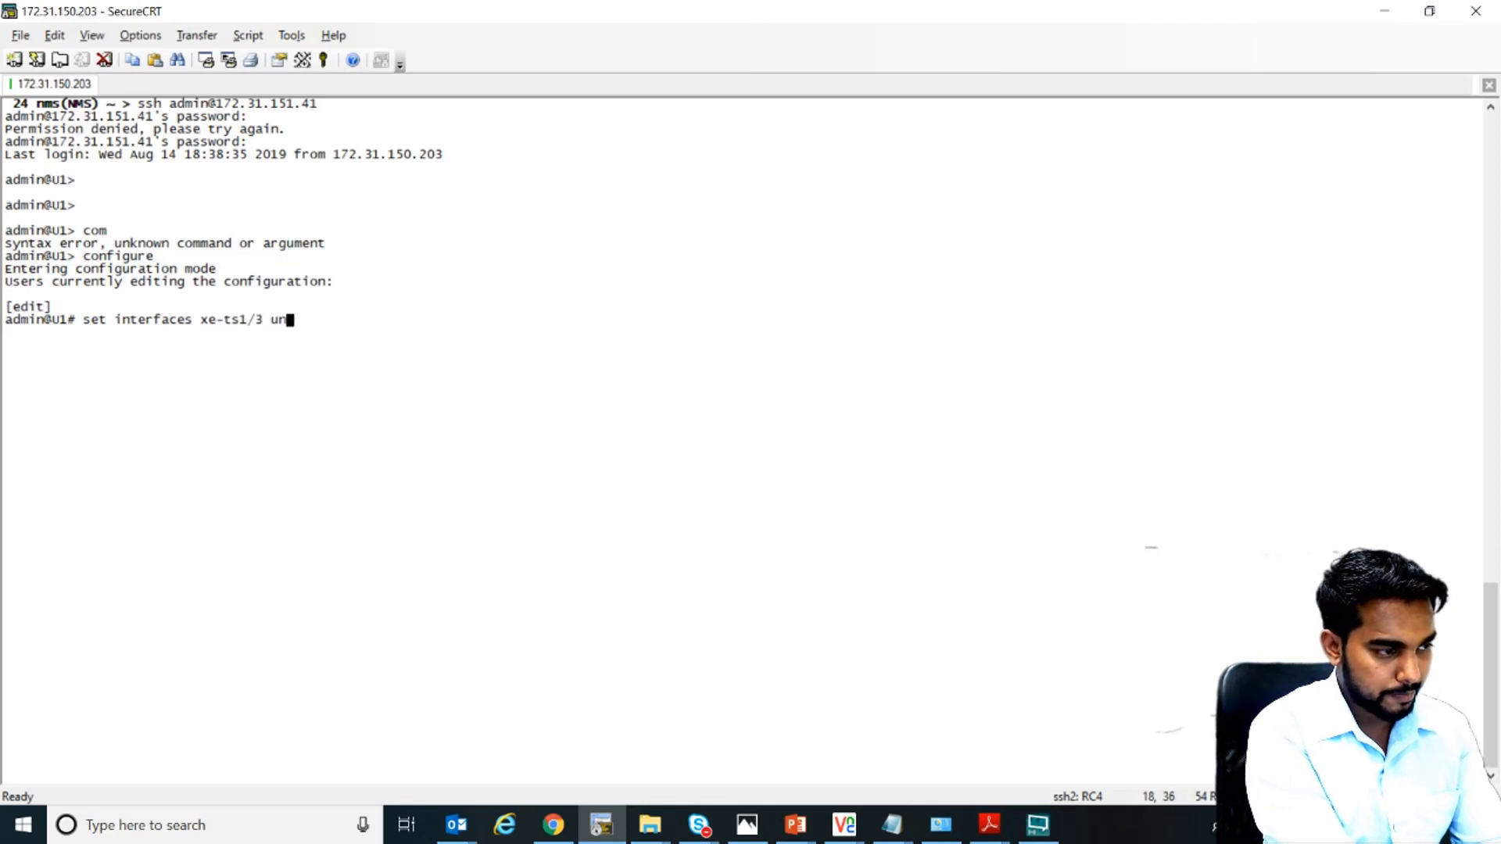
{"action": "key", "text": "space"}
{"action": "type", "text": "it "}
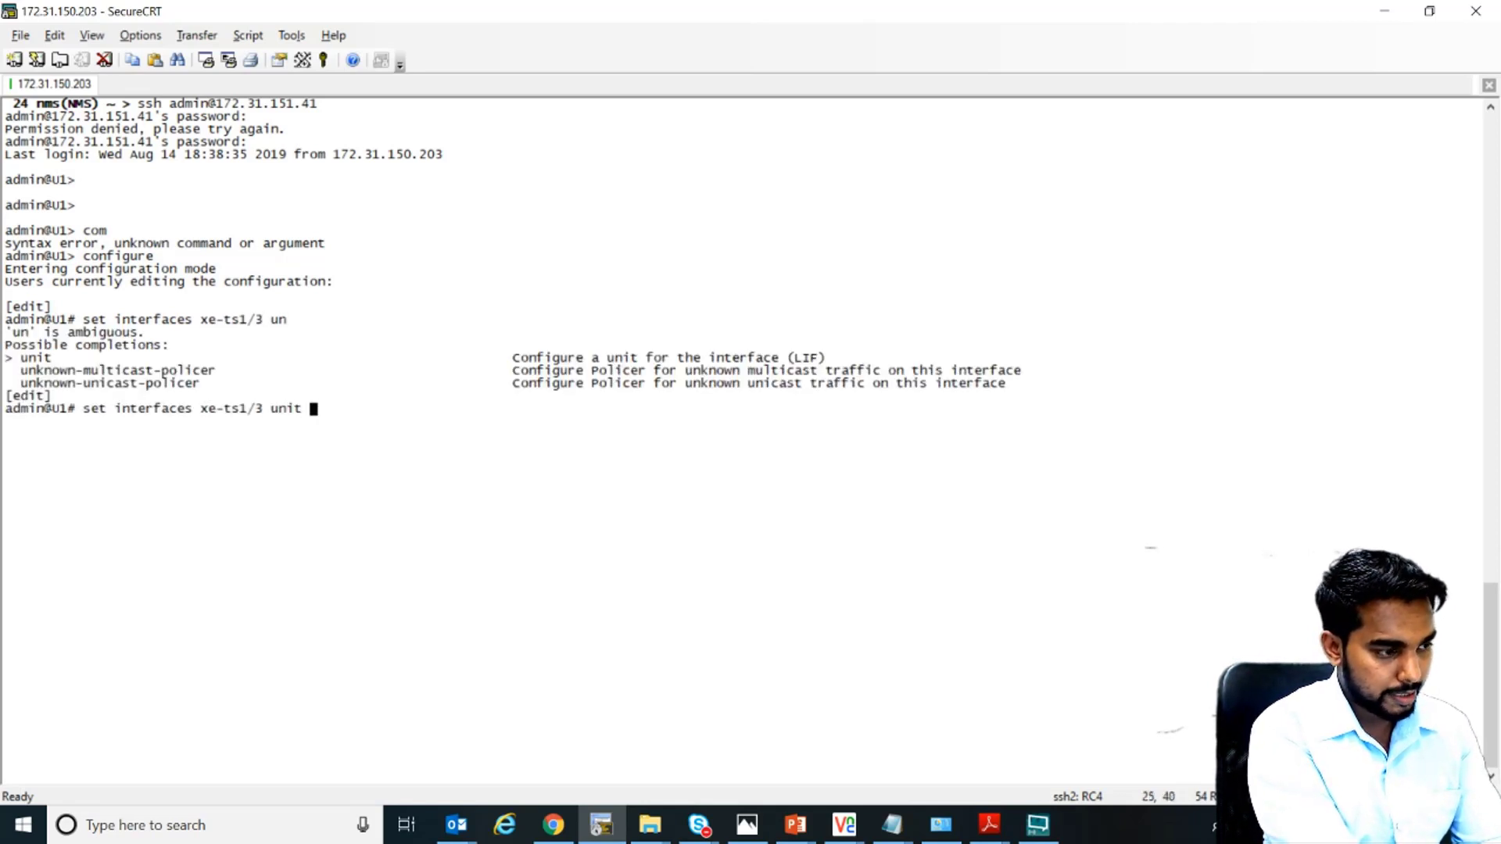
{"action": "type", "text": "0 "}
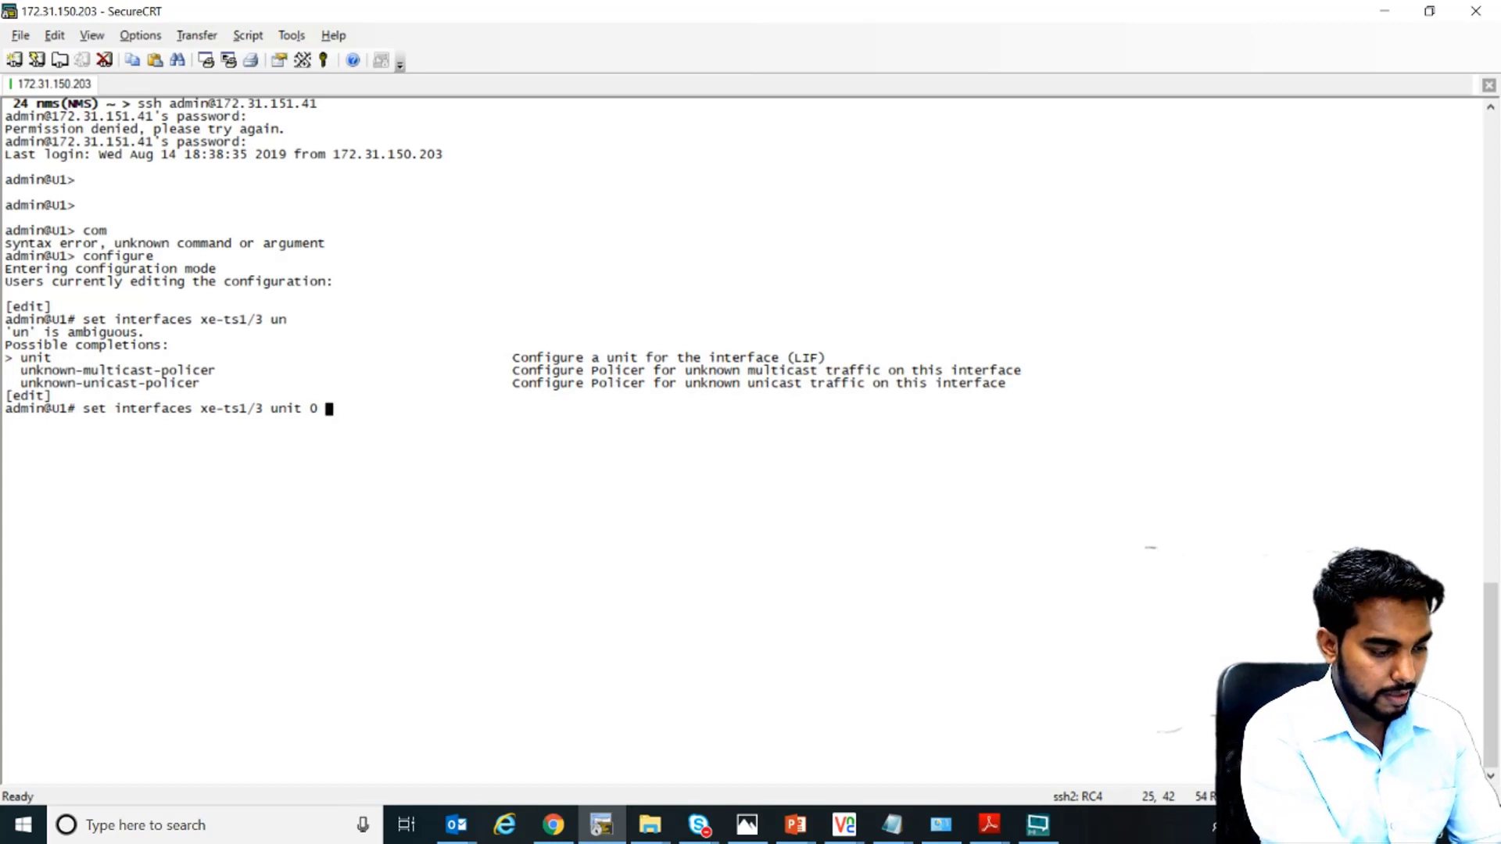
{"action": "type", "text": "family inet"}
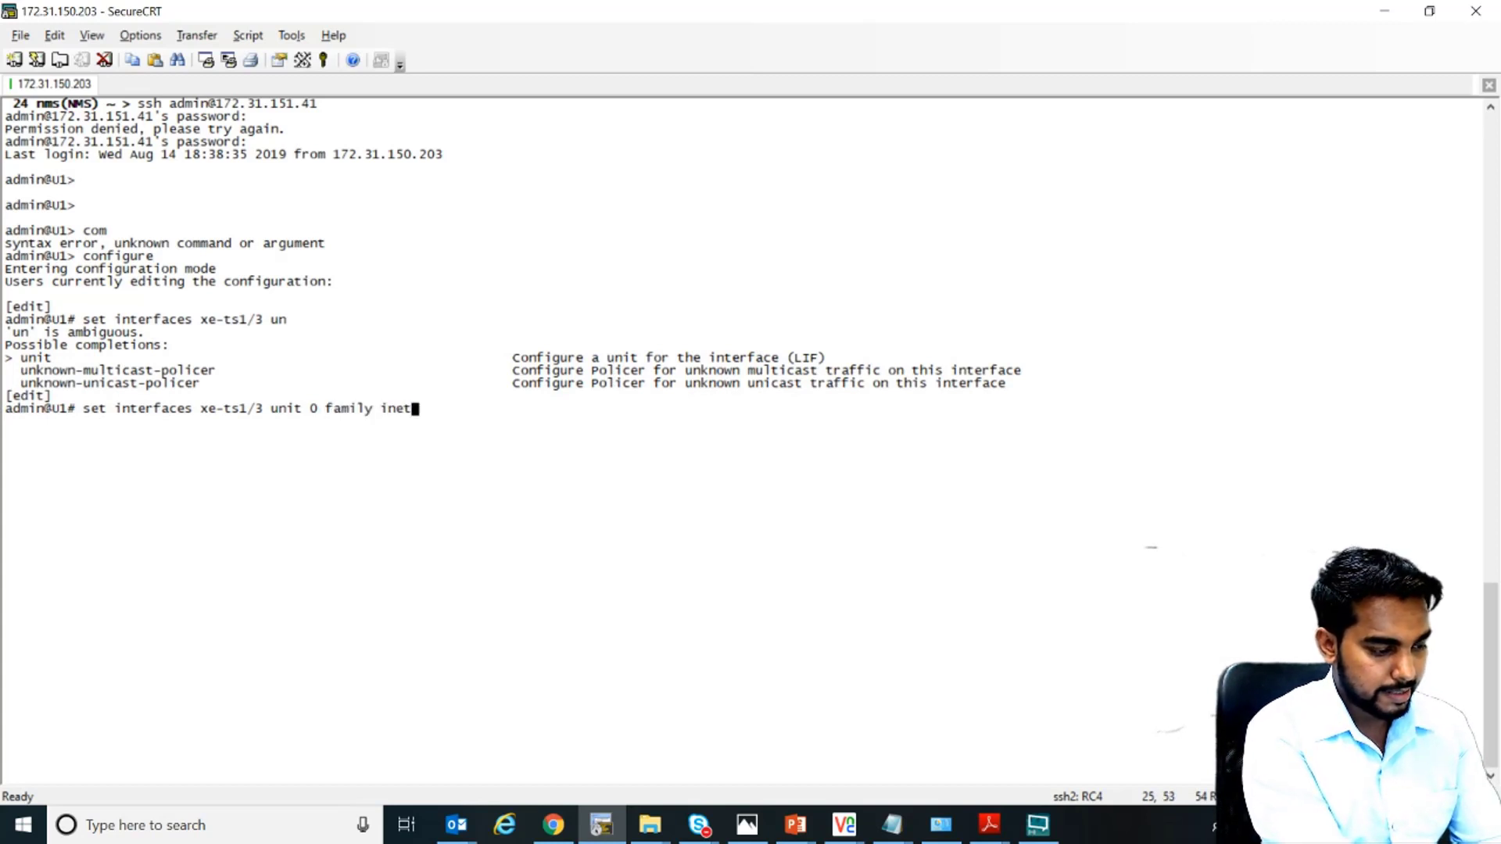
{"action": "type", "text": "6 a"}
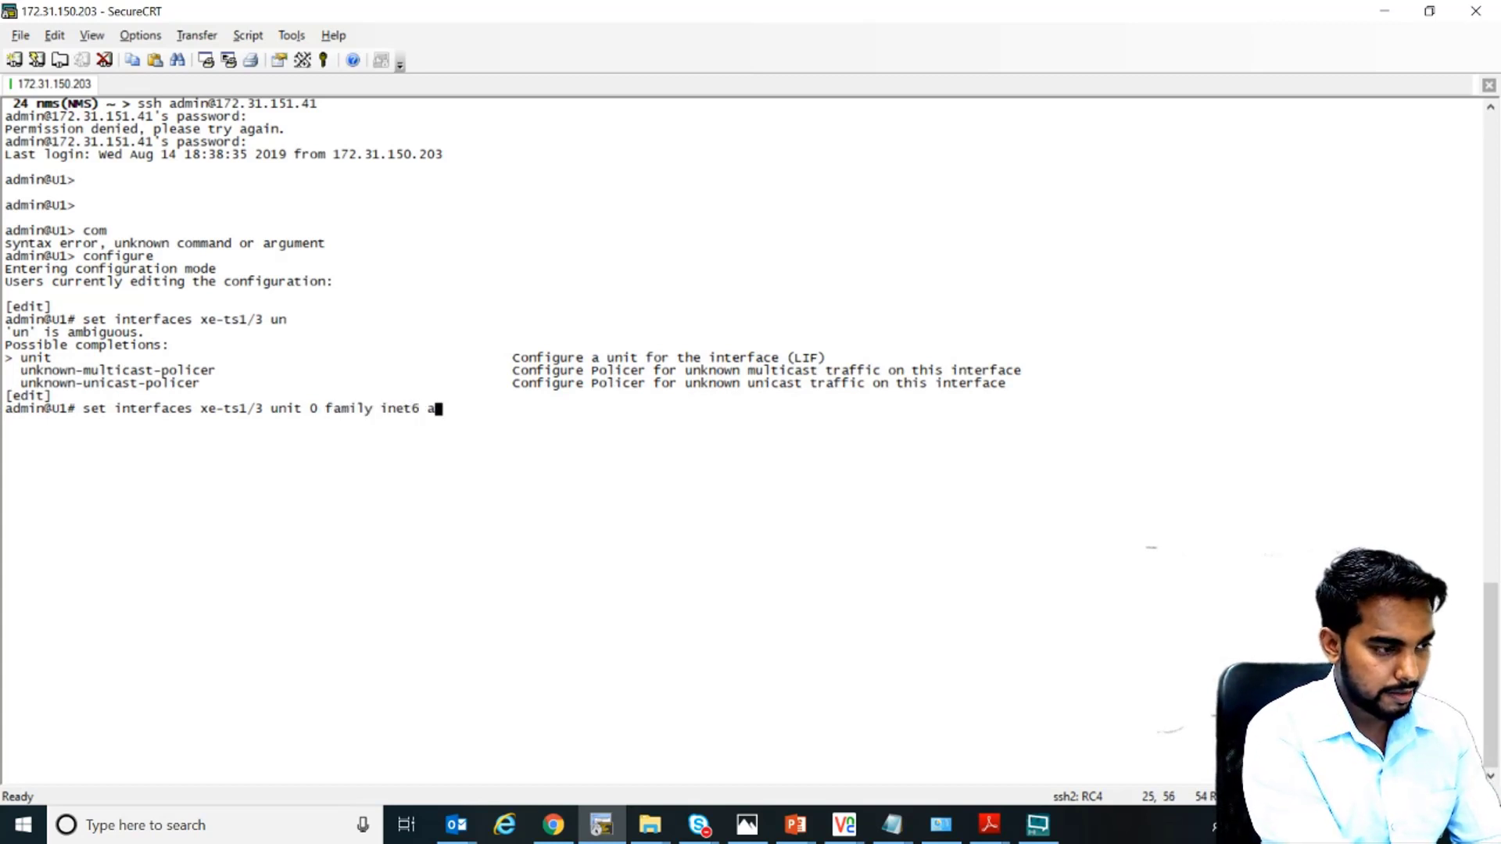
{"action": "type", "text": "ddress 2"}
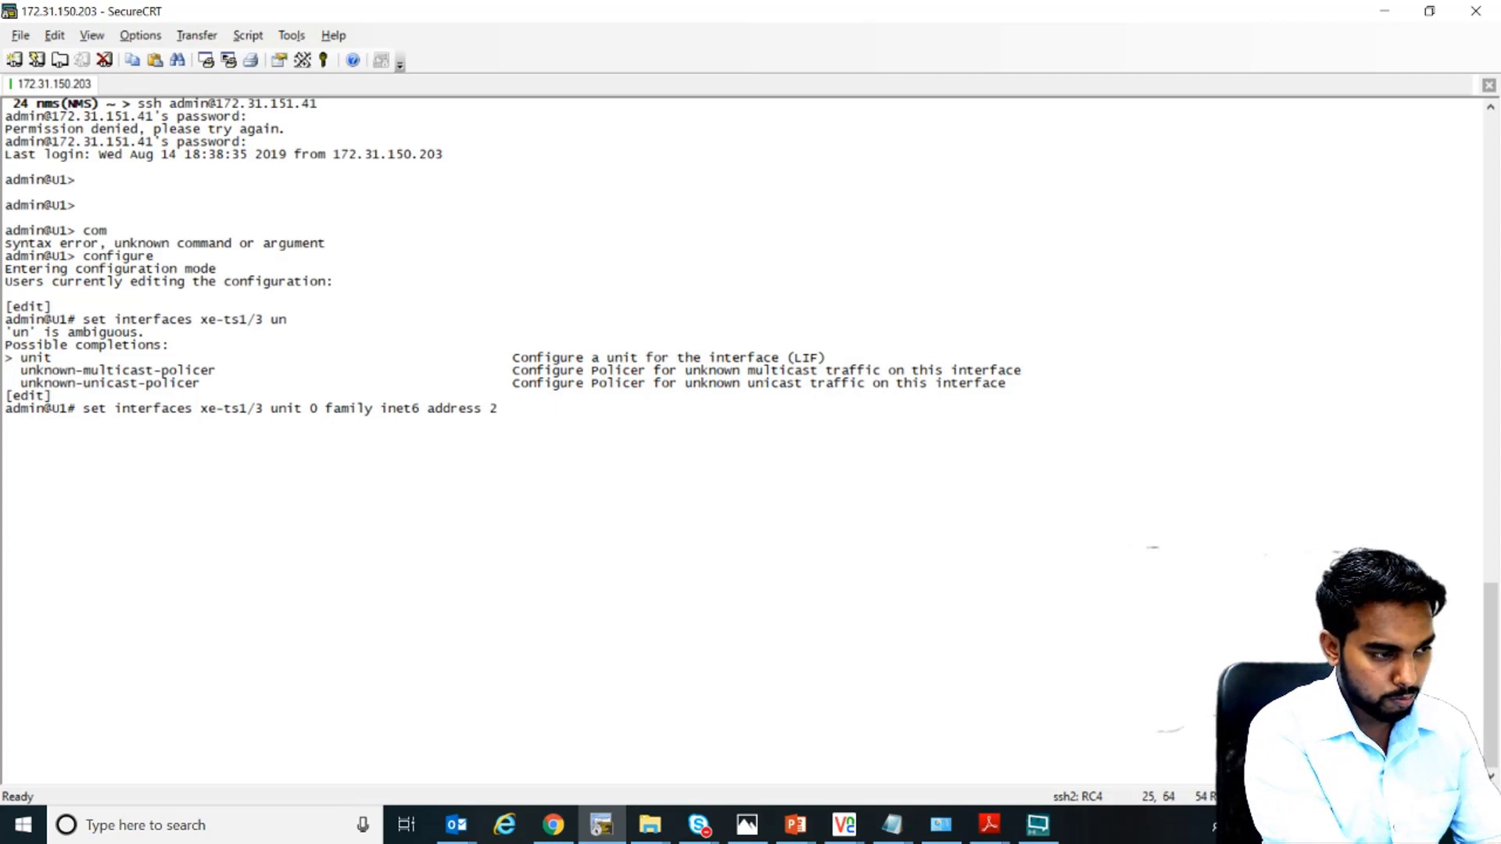
{"action": "type", "text": "113::"}
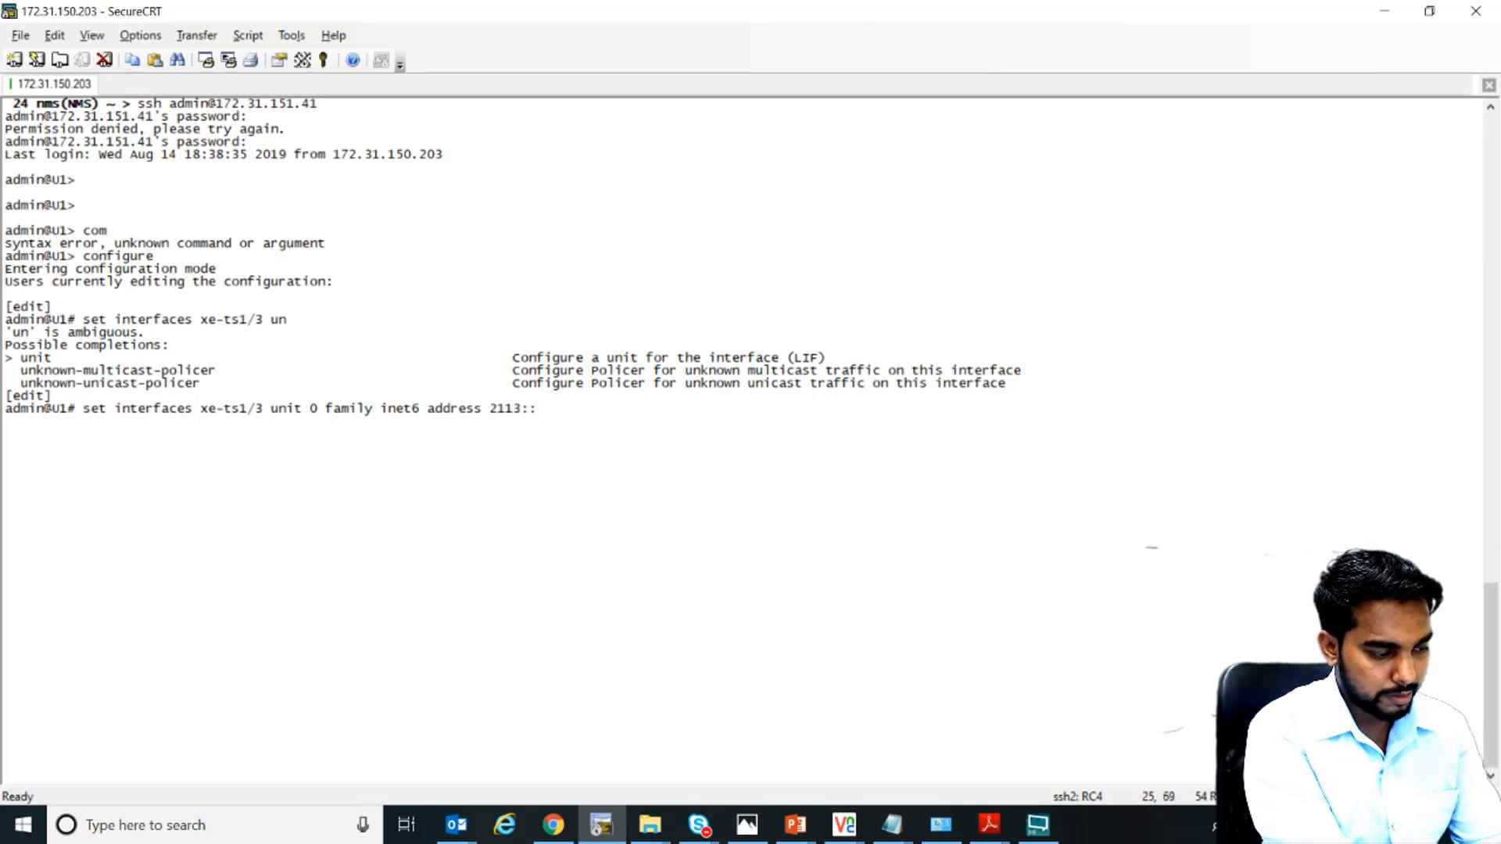
{"action": "type", "text": "1/"}
{"action": "type", "text": "64"}
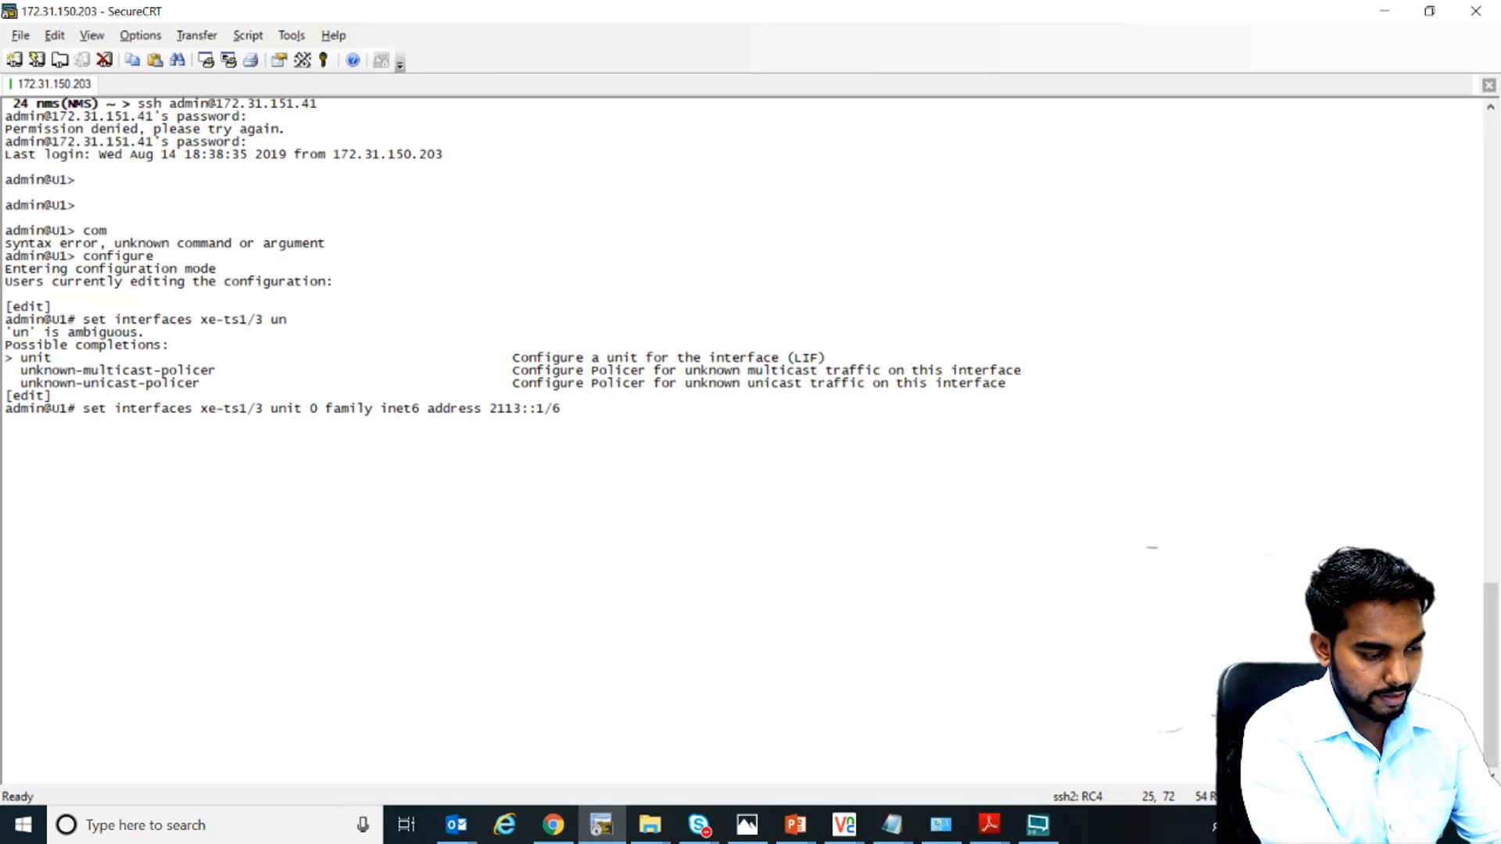
{"action": "key", "text": "BackSpace"}
{"action": "key", "text": "BackSpace"}
{"action": "key", "text": "BackSpace"}
{"action": "key", "text": "BackSpace"}
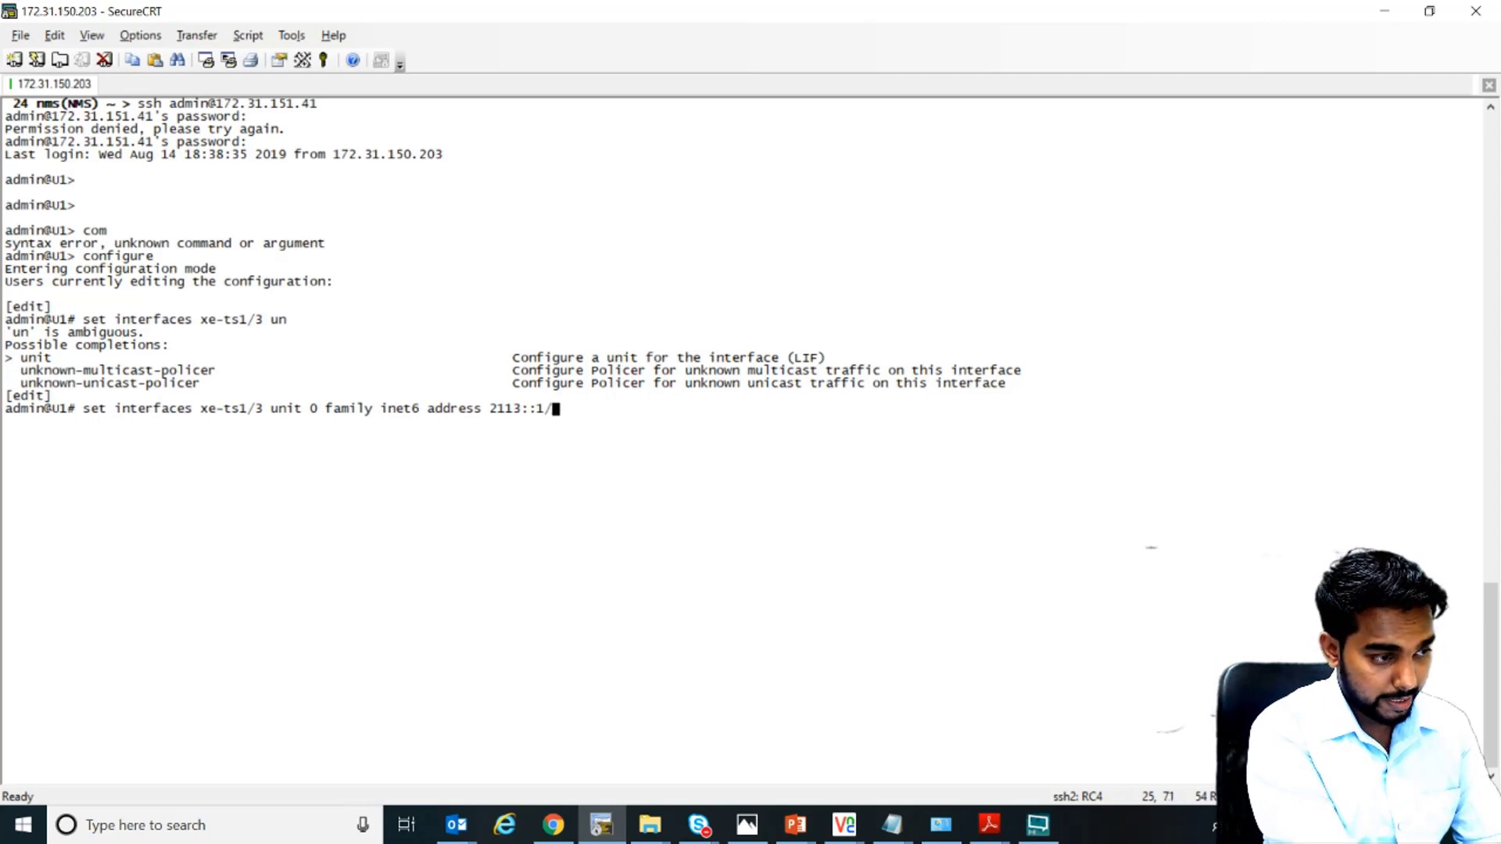
{"action": "type", "text": "/6"}
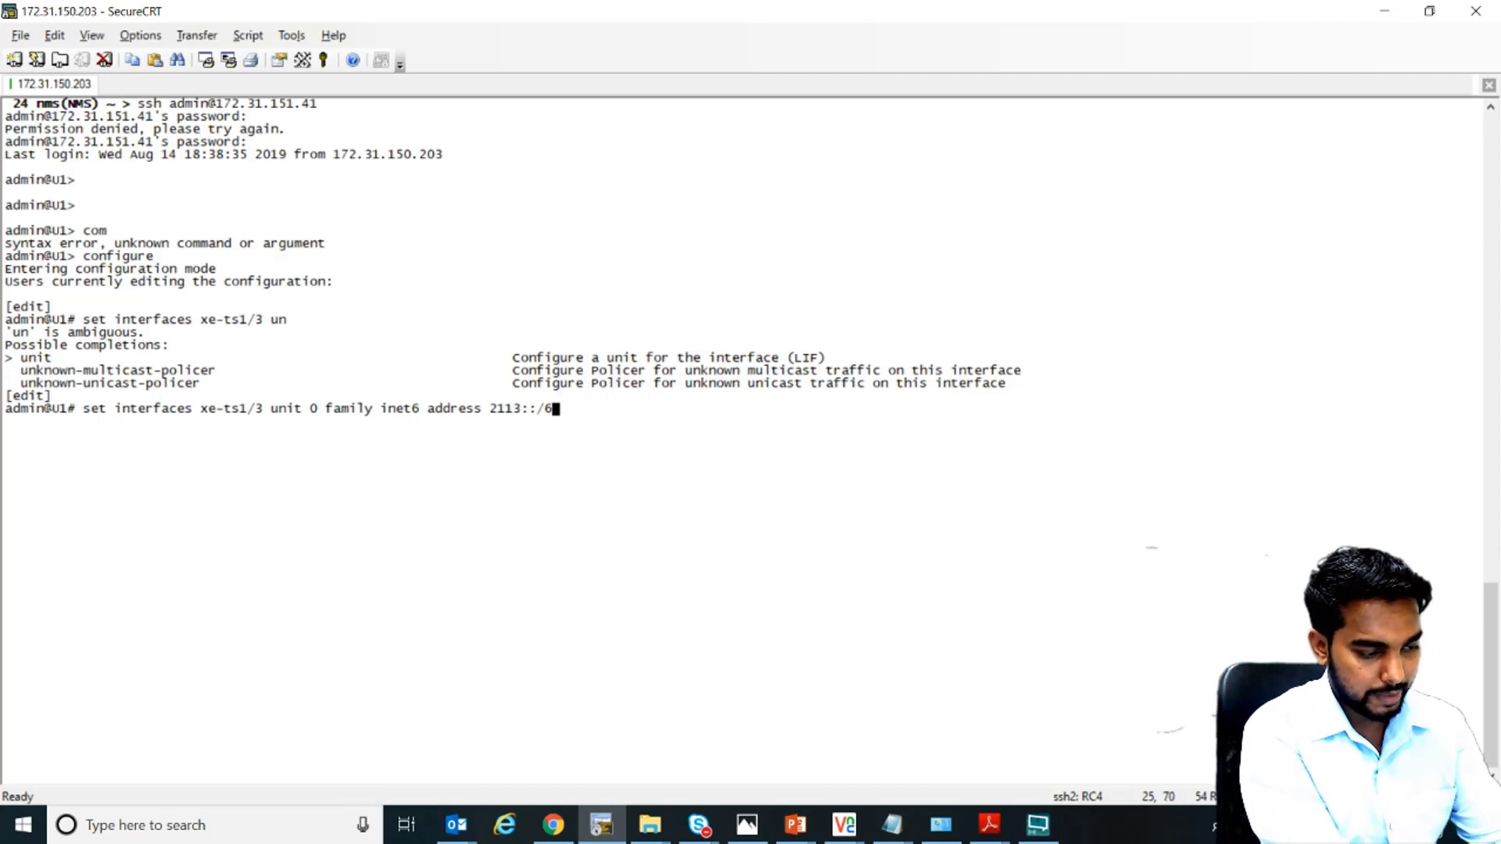
{"action": "type", "text": "4 eu"}
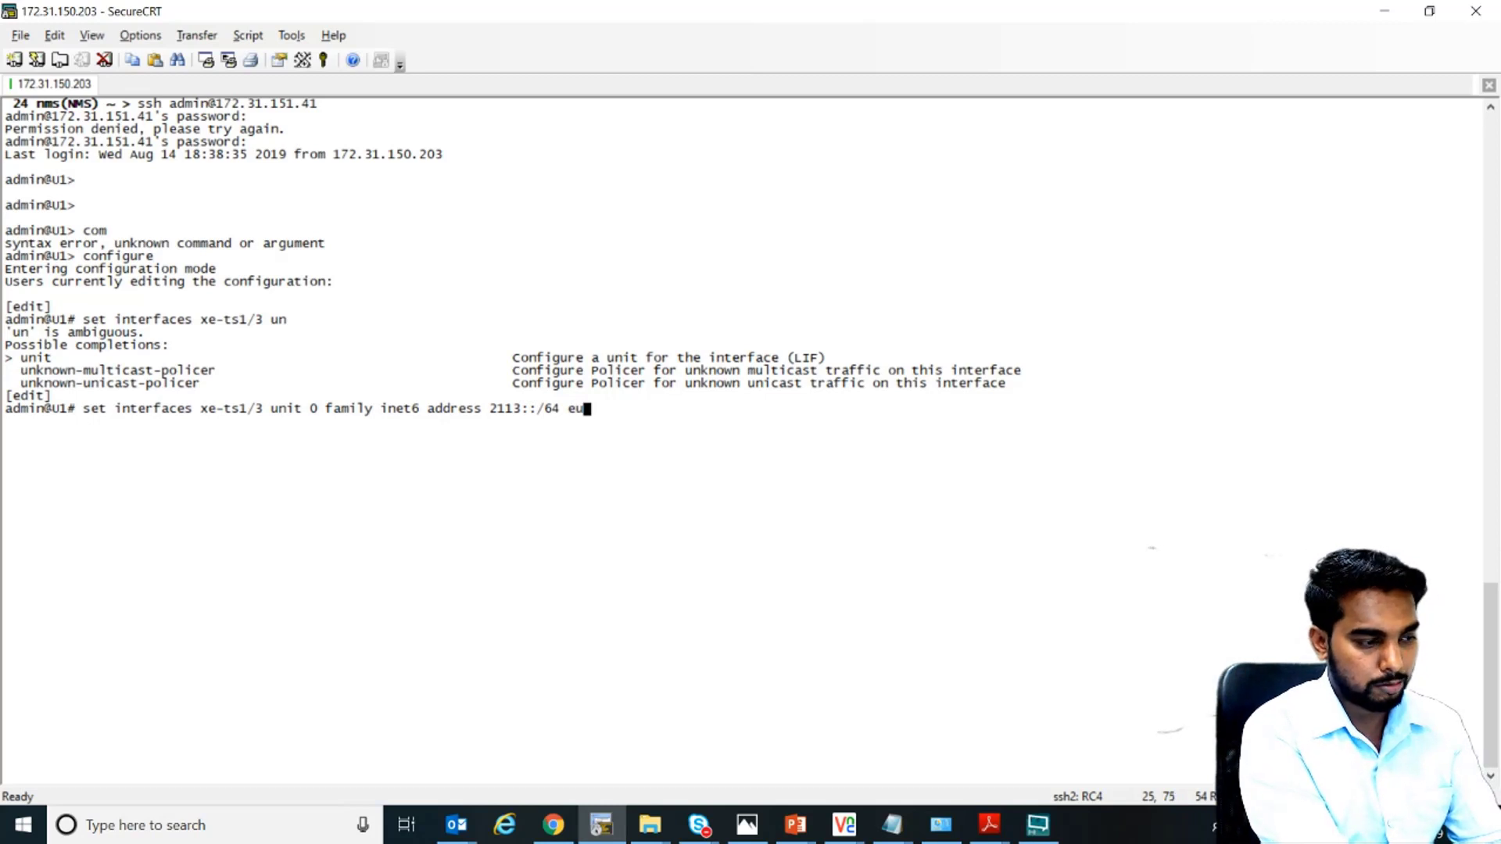
{"action": "type", "text": "i-64"}
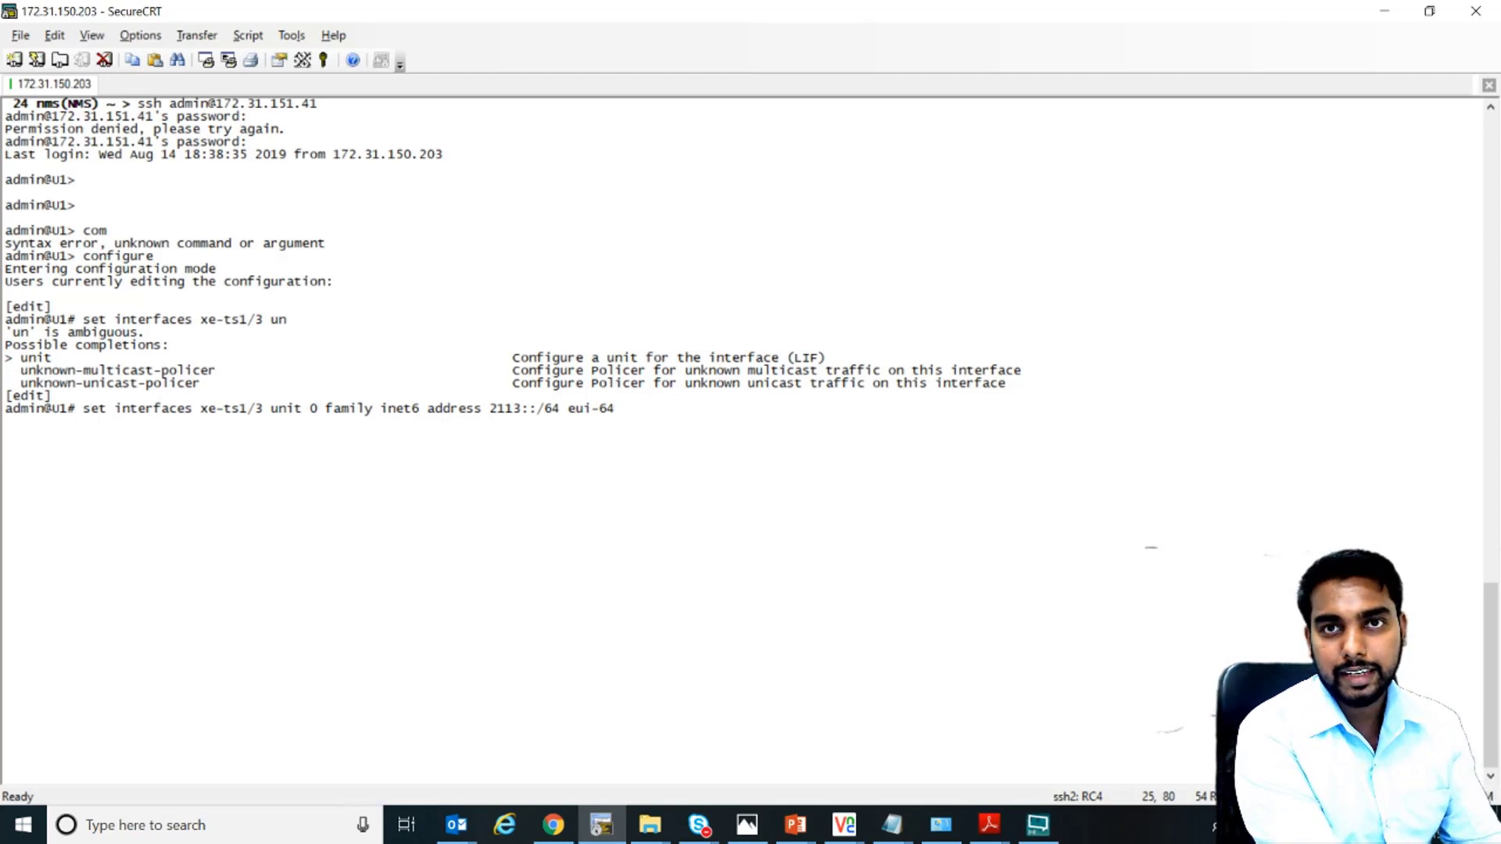
Step: Submit the 2113::/64 eui-64 setting, validate it with commit check, and commit it
{"action": "key", "text": "Return"}
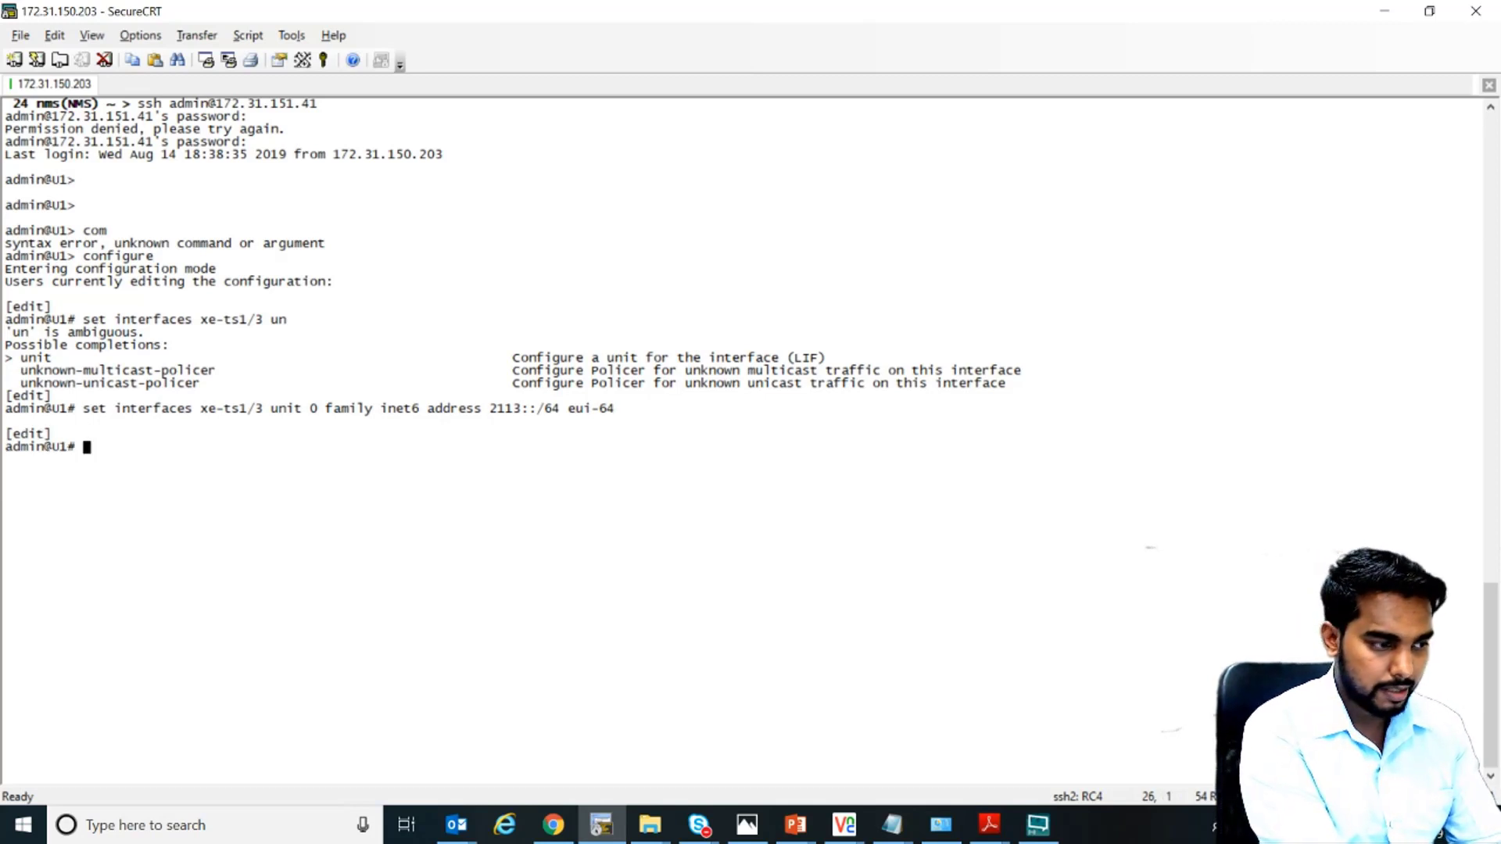
{"action": "type", "text": "commit check"}
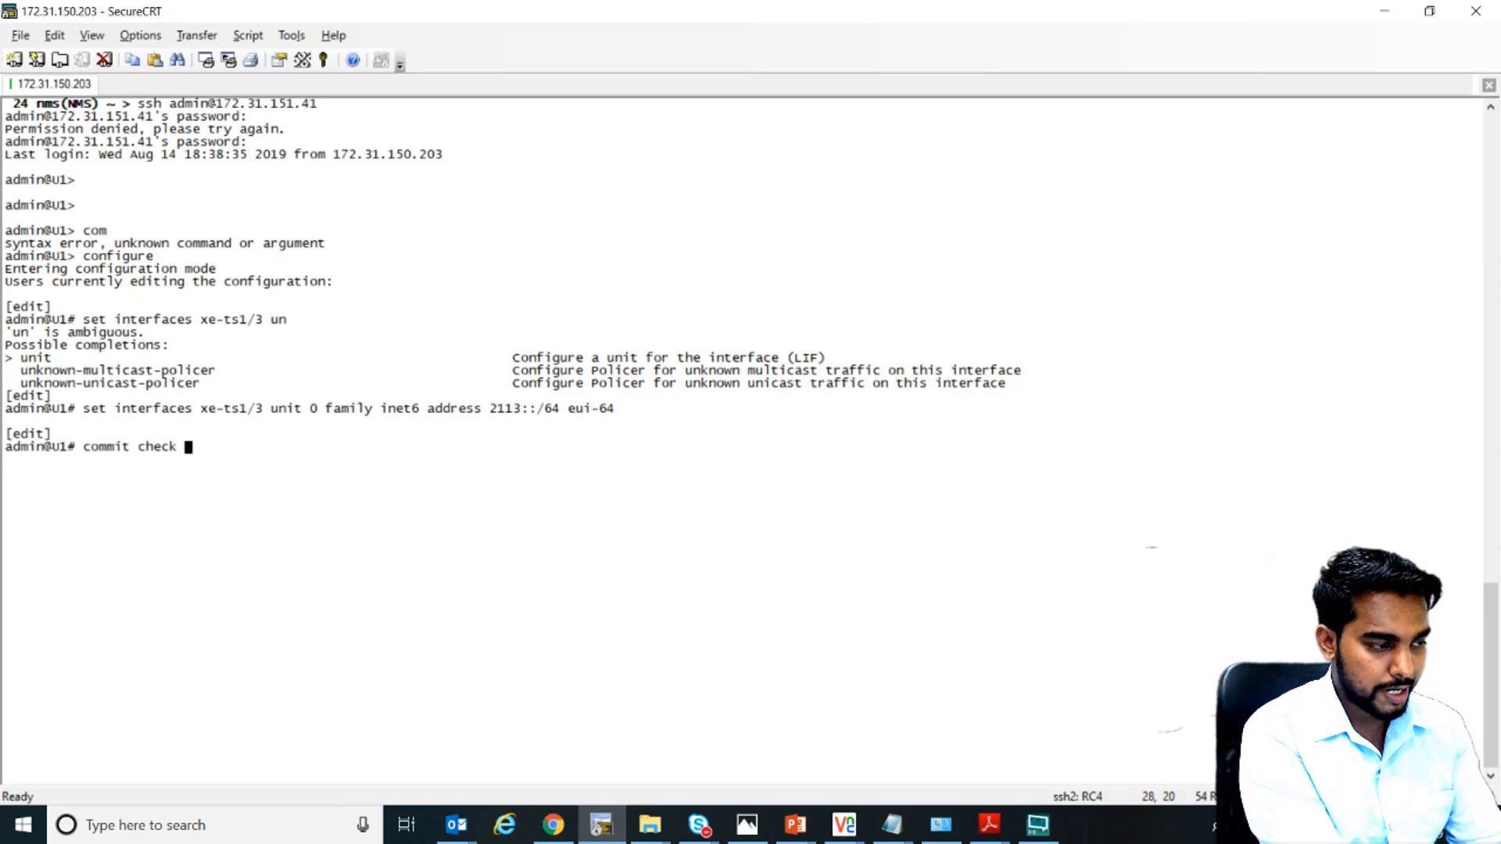
{"action": "key", "text": "Return"}
{"action": "type", "text": "commit"}
{"action": "key", "text": "Return"}
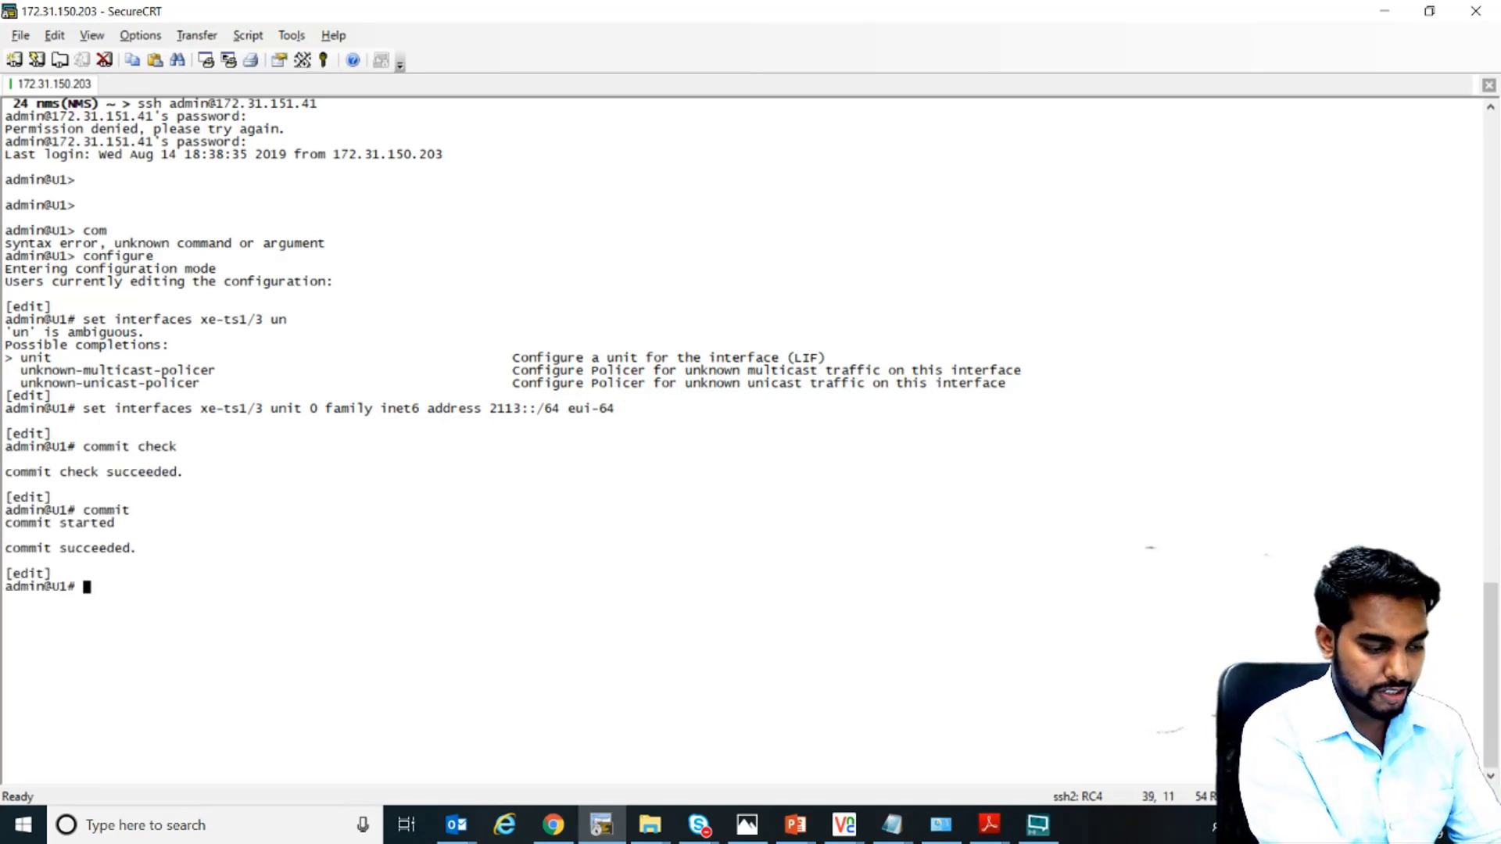
Step: Run 'show ipv6 interfaces' to confirm 2113::220:8fff:fec2:660e/64 on xe-ts1/3.0
{"action": "type", "text": "run"}
{"action": "type", "text": "show ipv6 interfaces"}
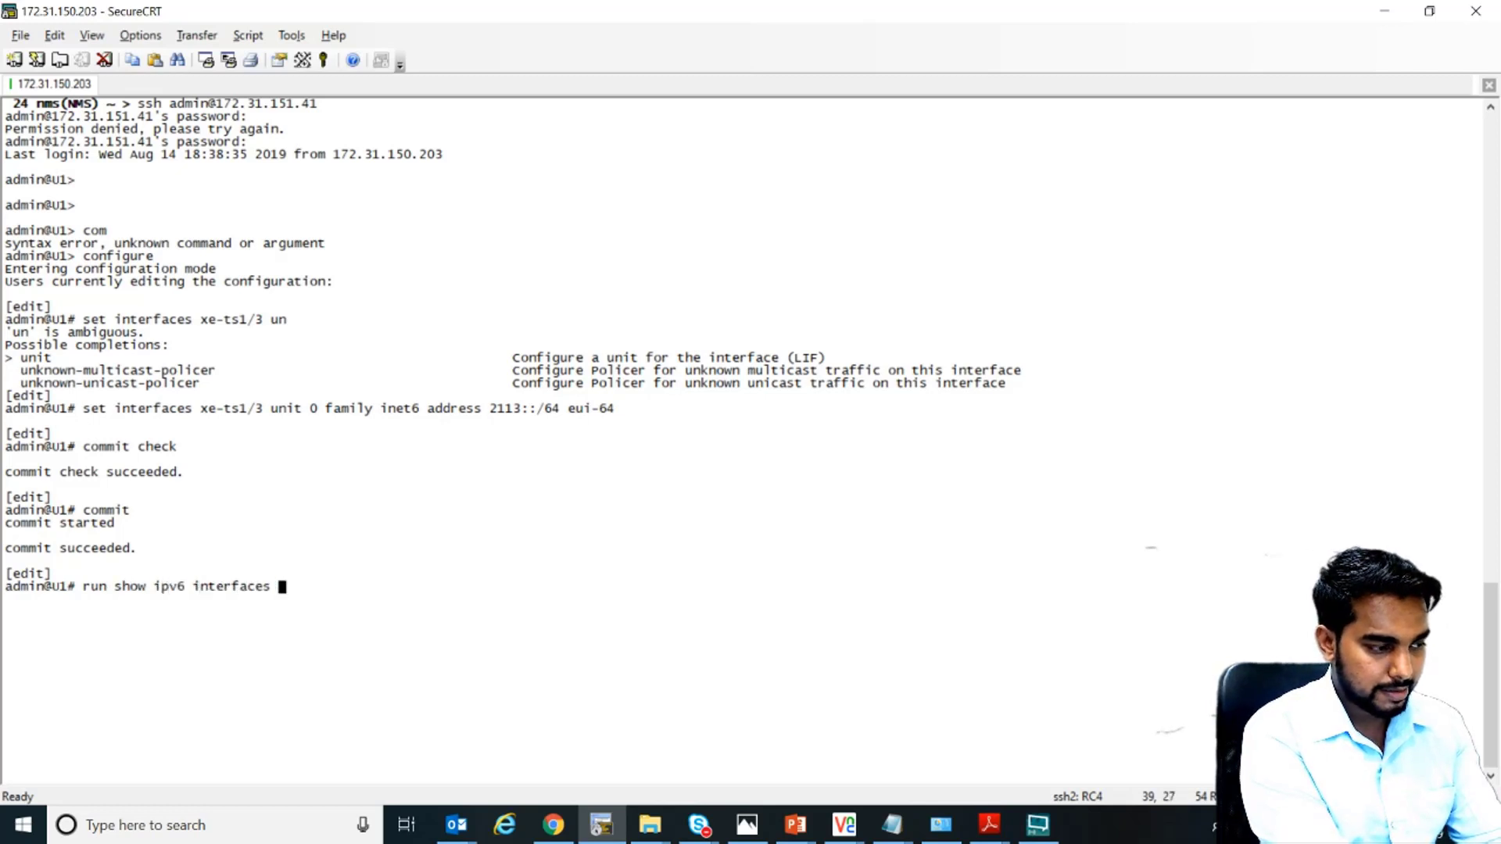
{"action": "key", "text": "Return"}
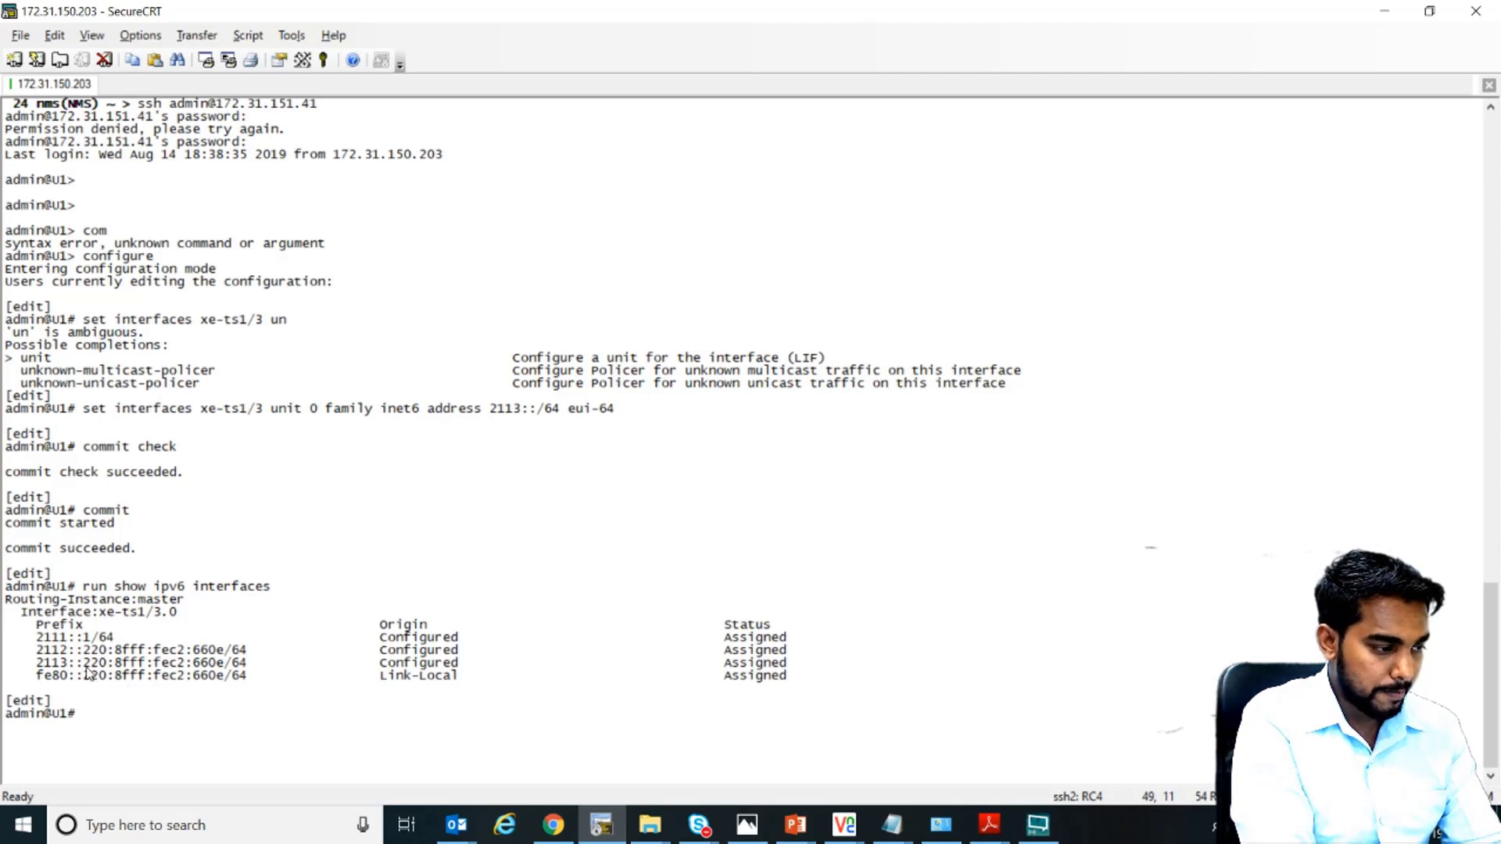
{"action": "left_click_drag", "start_coordinate": [85, 664], "coordinate": [226, 672]}
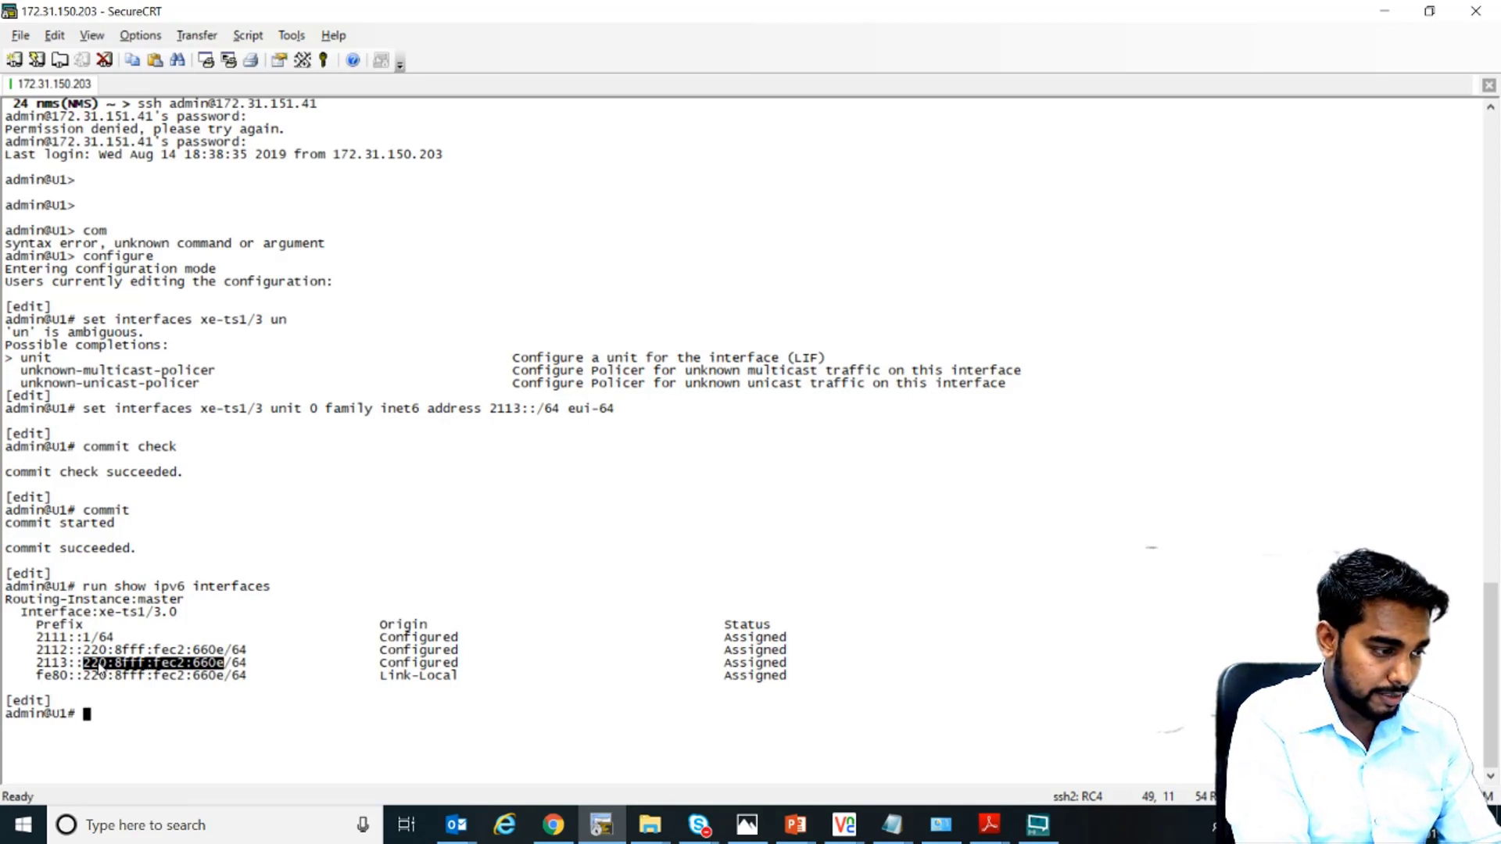
{"action": "left_click_drag", "start_coordinate": [85, 650], "coordinate": [224, 658]}
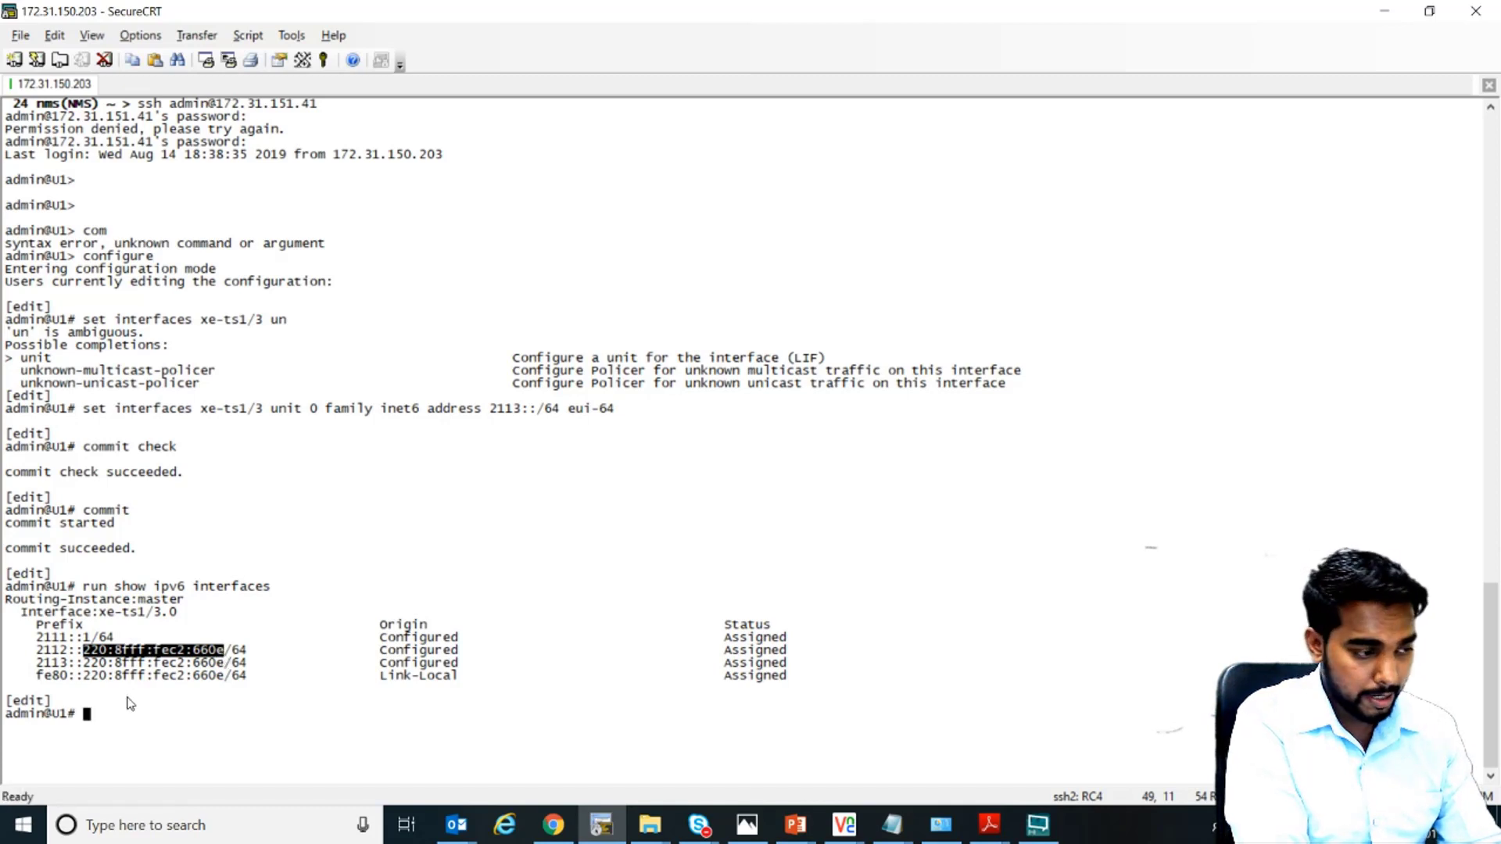
{"action": "left_click_drag", "start_coordinate": [83, 677], "coordinate": [224, 681]}
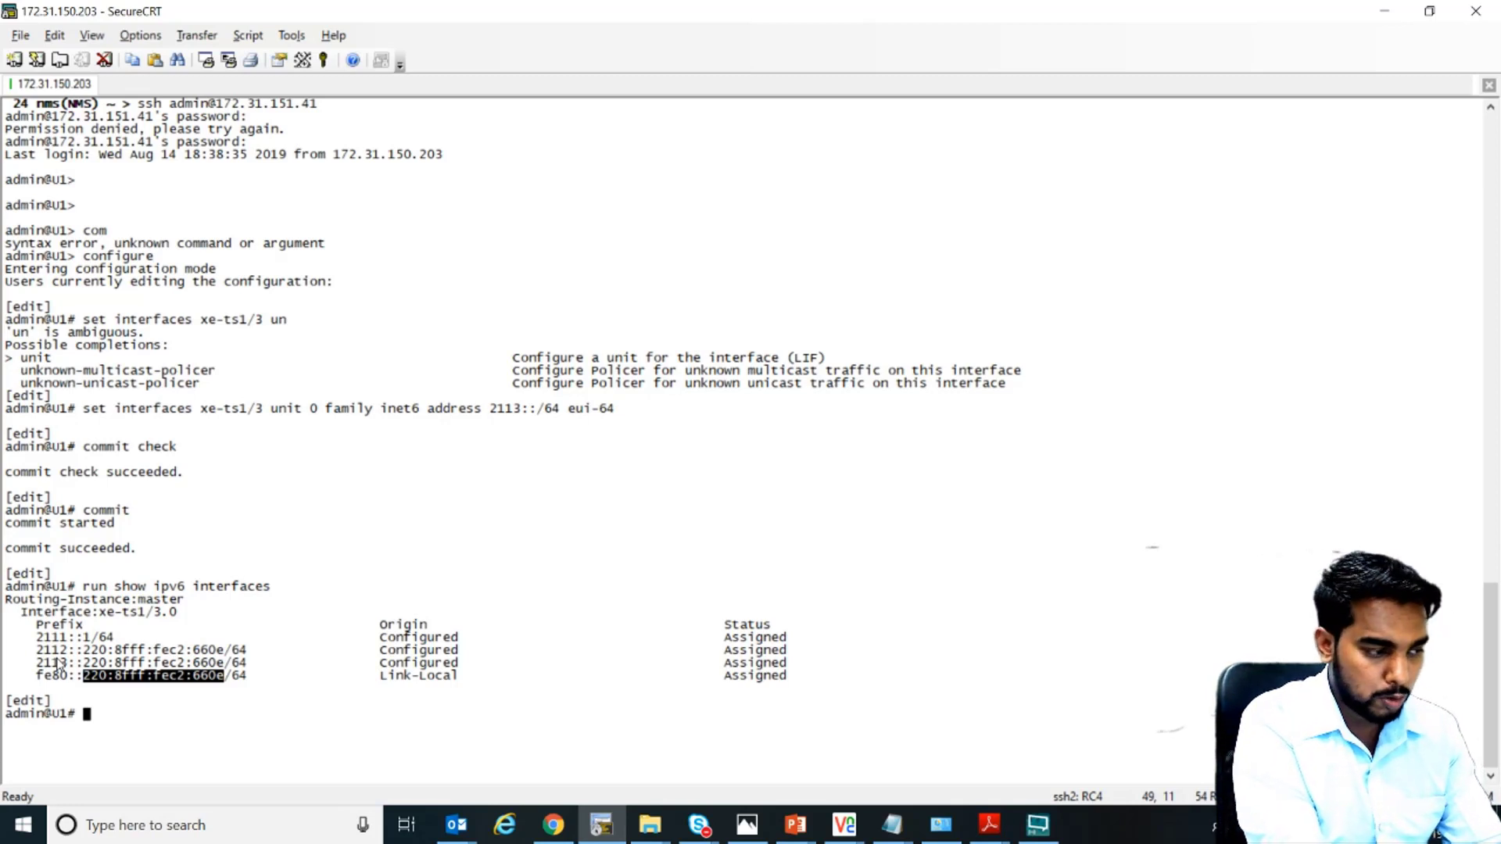
Step: Change the recalled command to 2114::1/64 eui-64 and run commit check, which rejects the non-zero host part
{"action": "key", "text": "Up"}
{"action": "key", "text": "Up"}
{"action": "key", "text": "Up"}
{"action": "key", "text": "Up"}
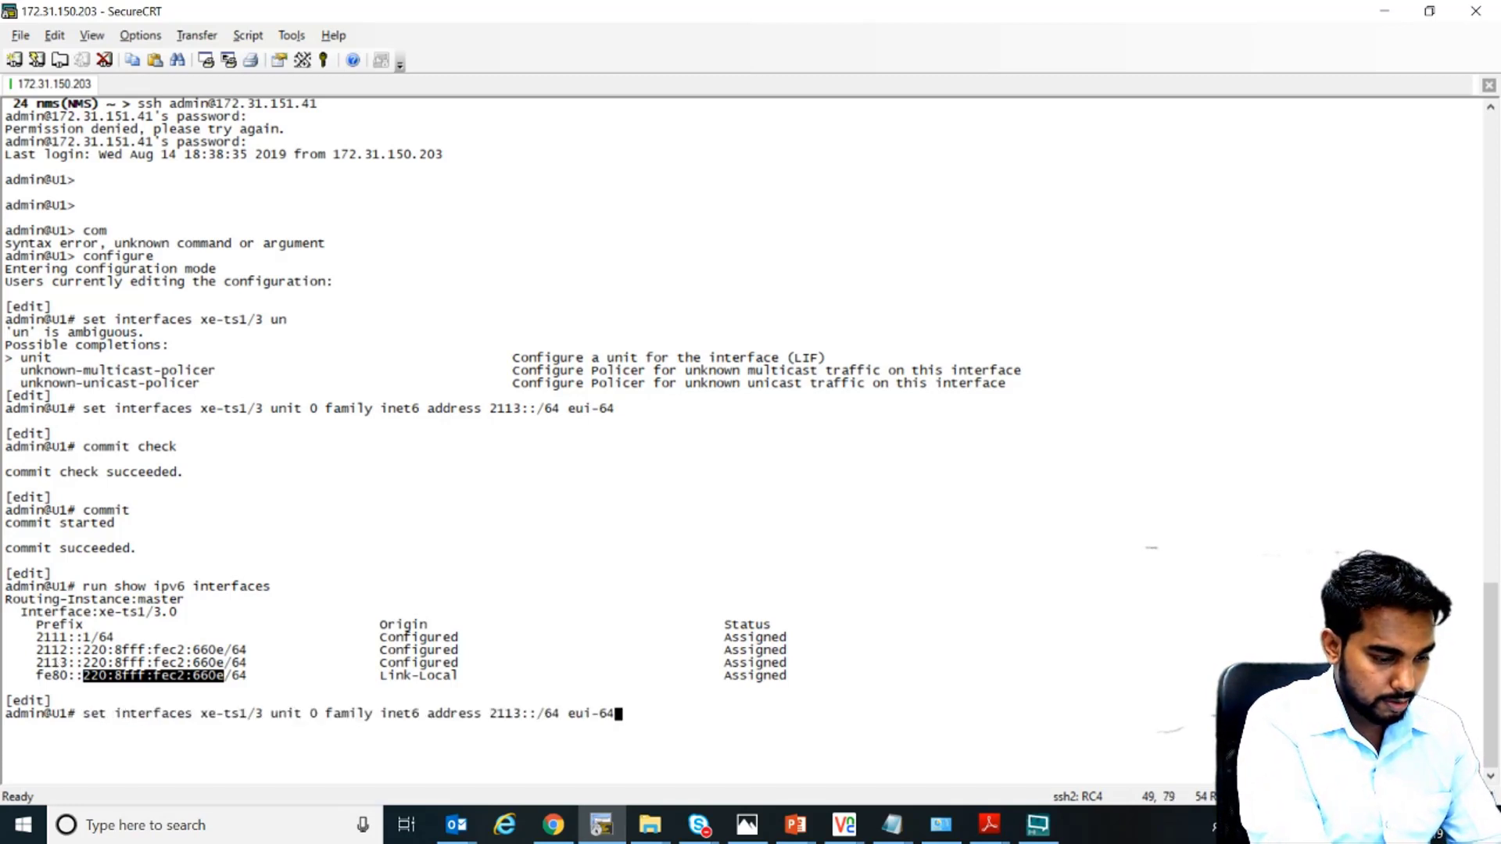
{"action": "key", "text": "Left"}
{"action": "key", "text": "Left"}
{"action": "key", "text": "Left"}
{"action": "key", "text": "Left"}
{"action": "key", "text": "Left"}
{"action": "key", "text": "Left"}
{"action": "key", "text": "Left"}
{"action": "key", "text": "Left"}
{"action": "key", "text": "Left"}
{"action": "key", "text": "Left"}
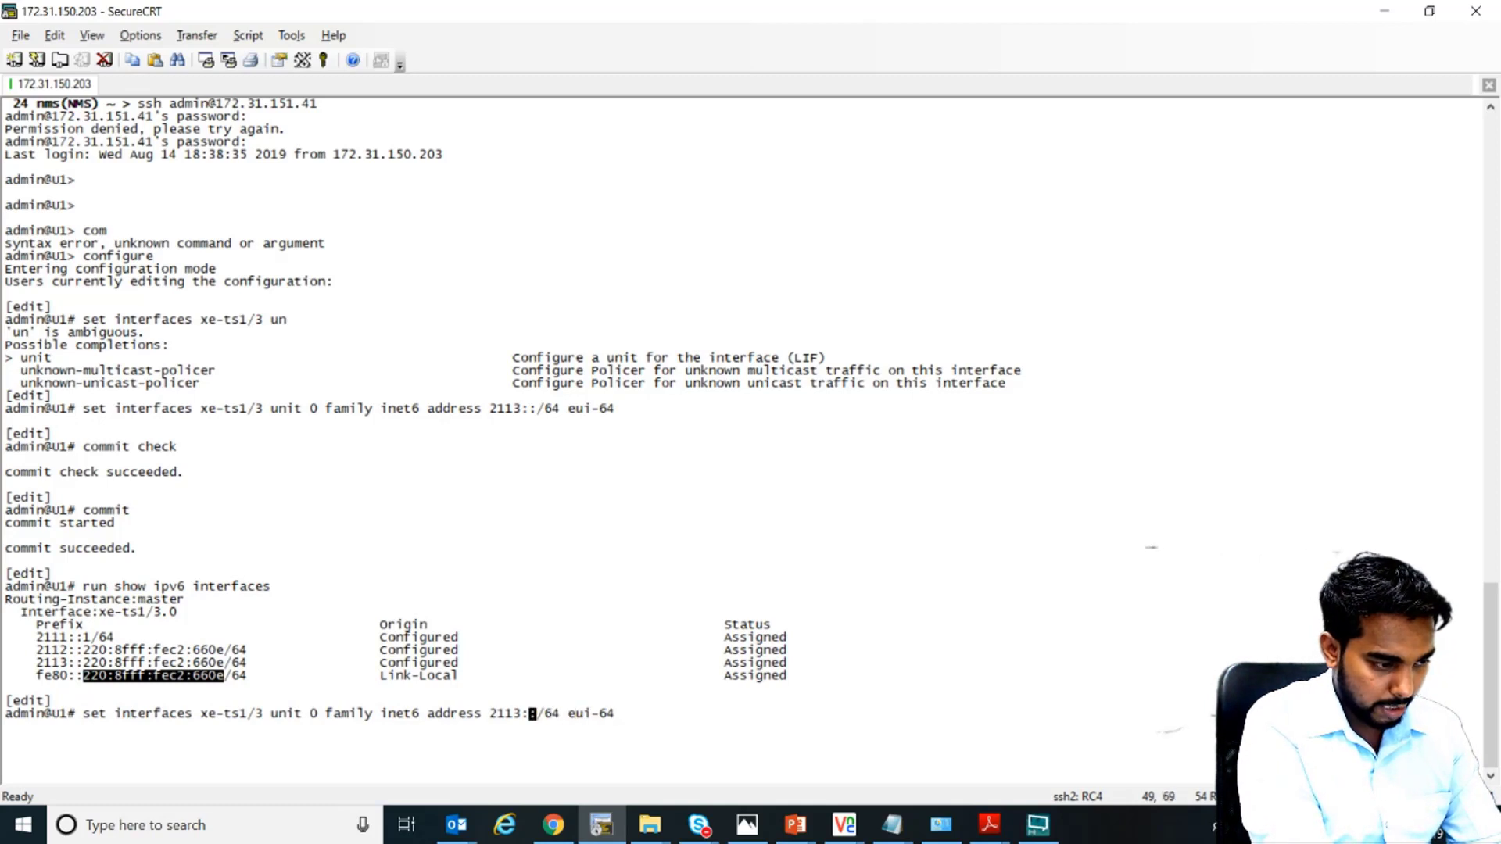
{"action": "key", "text": "BackSpace"}
{"action": "type", "text": "4::"}
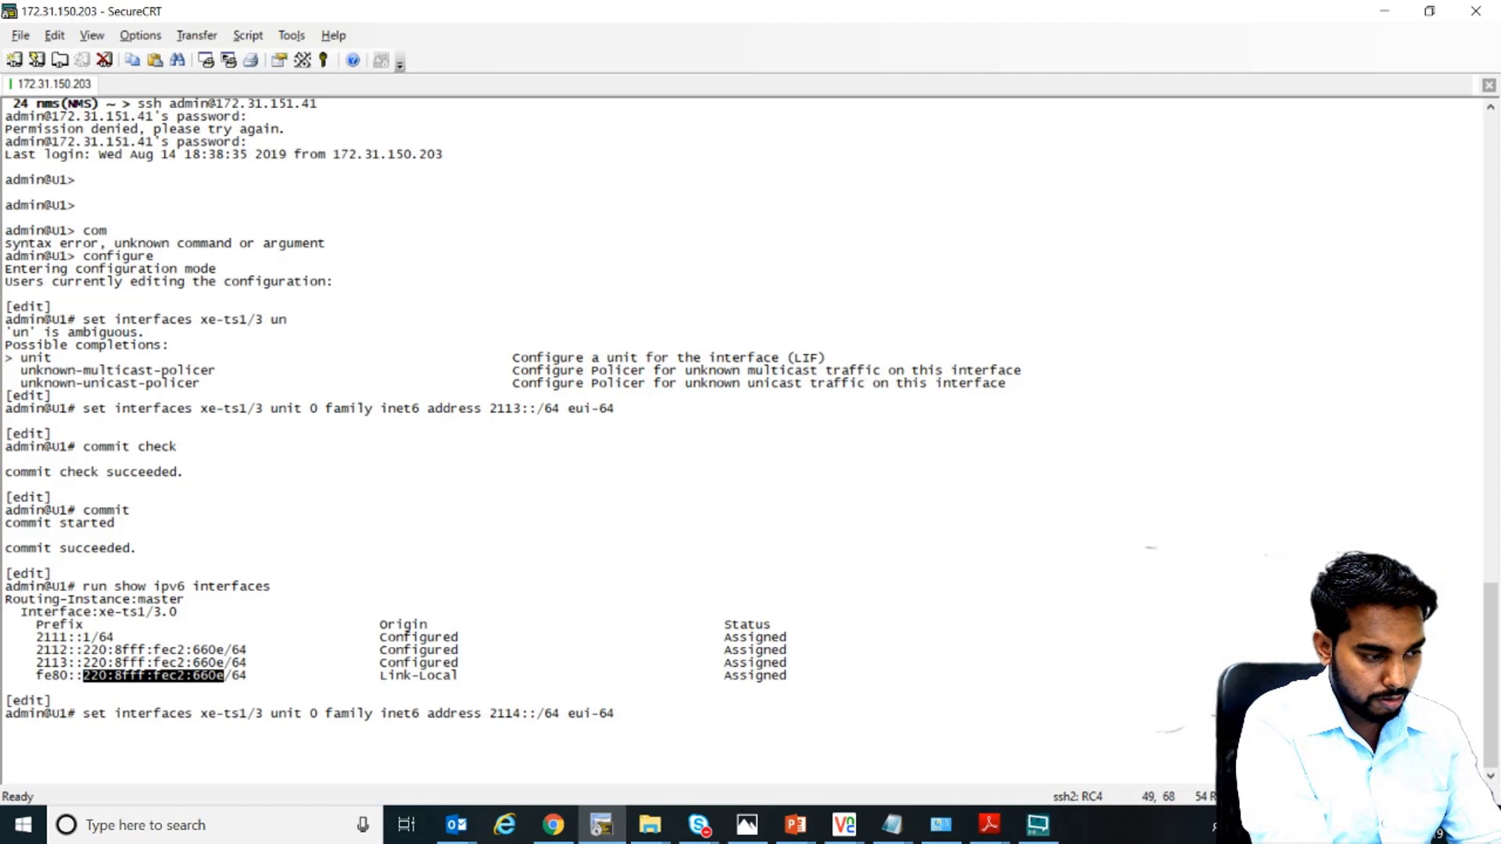
{"action": "type", "text": "1"}
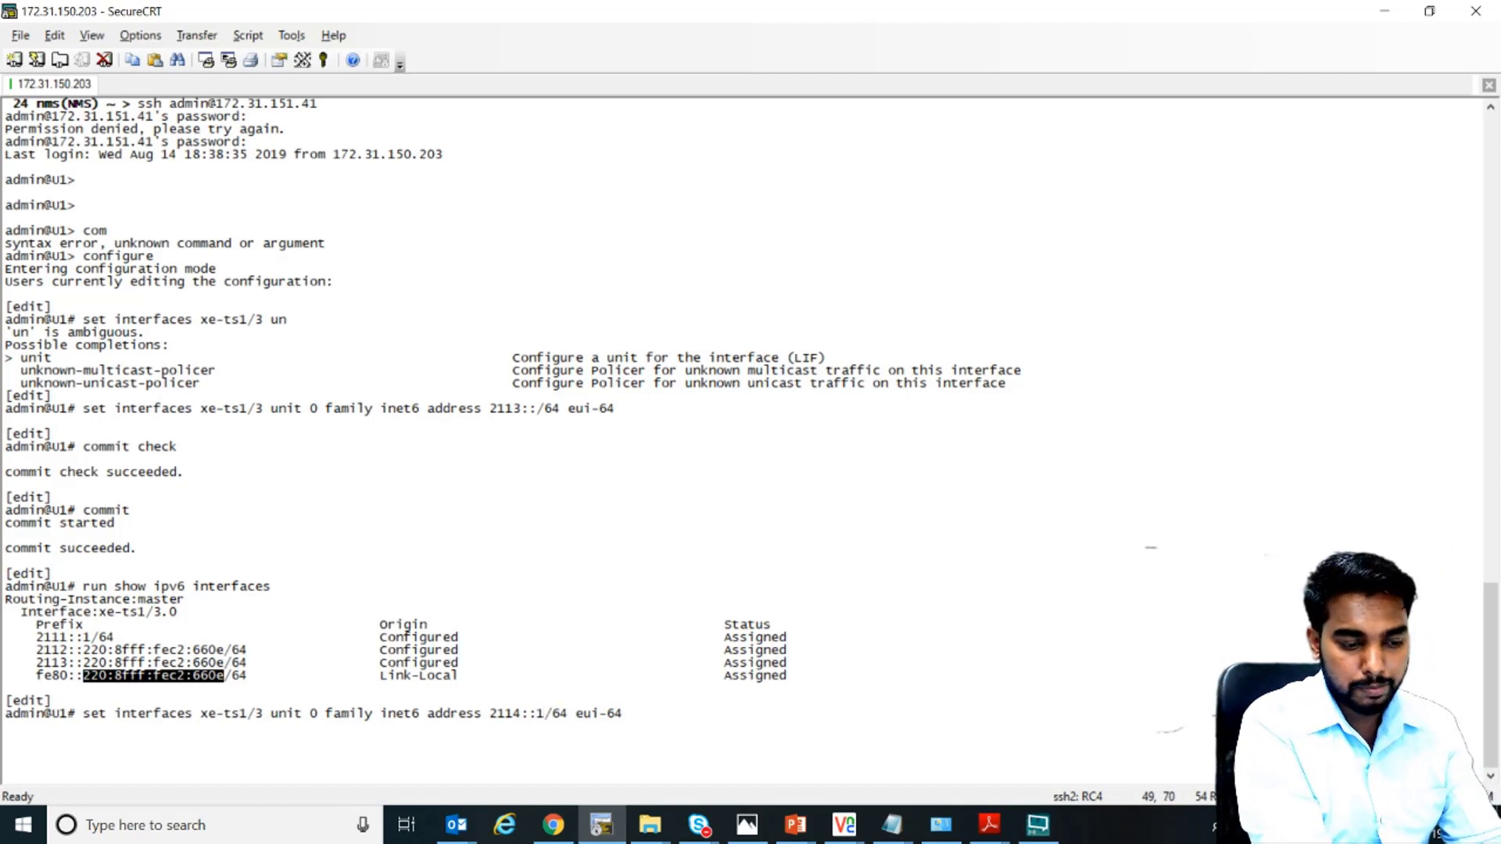
{"action": "key", "text": "Return"}
{"action": "type", "text": "commit check"}
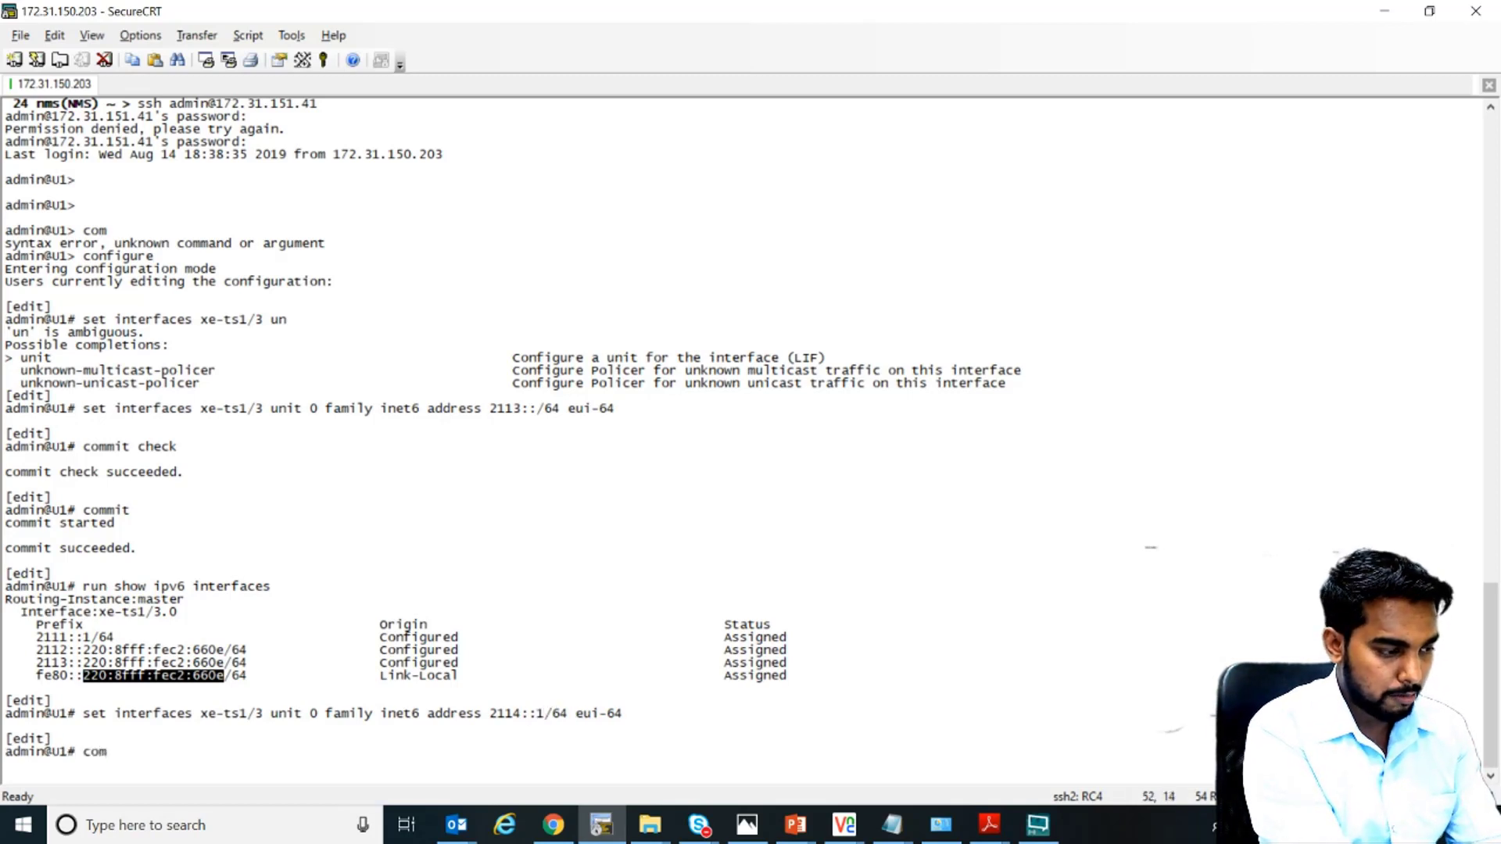
{"action": "key", "text": "Return"}
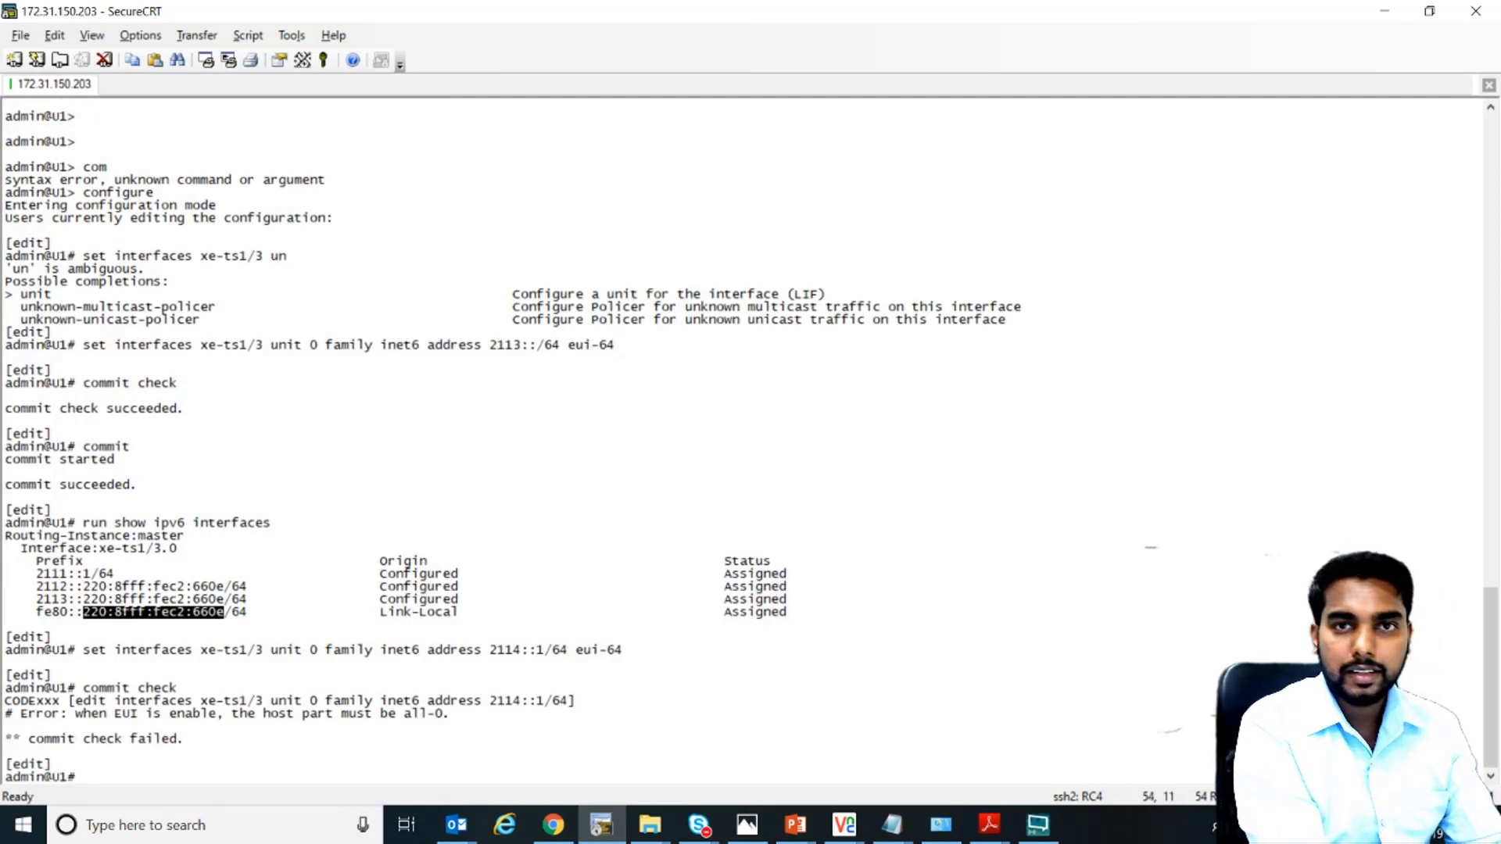